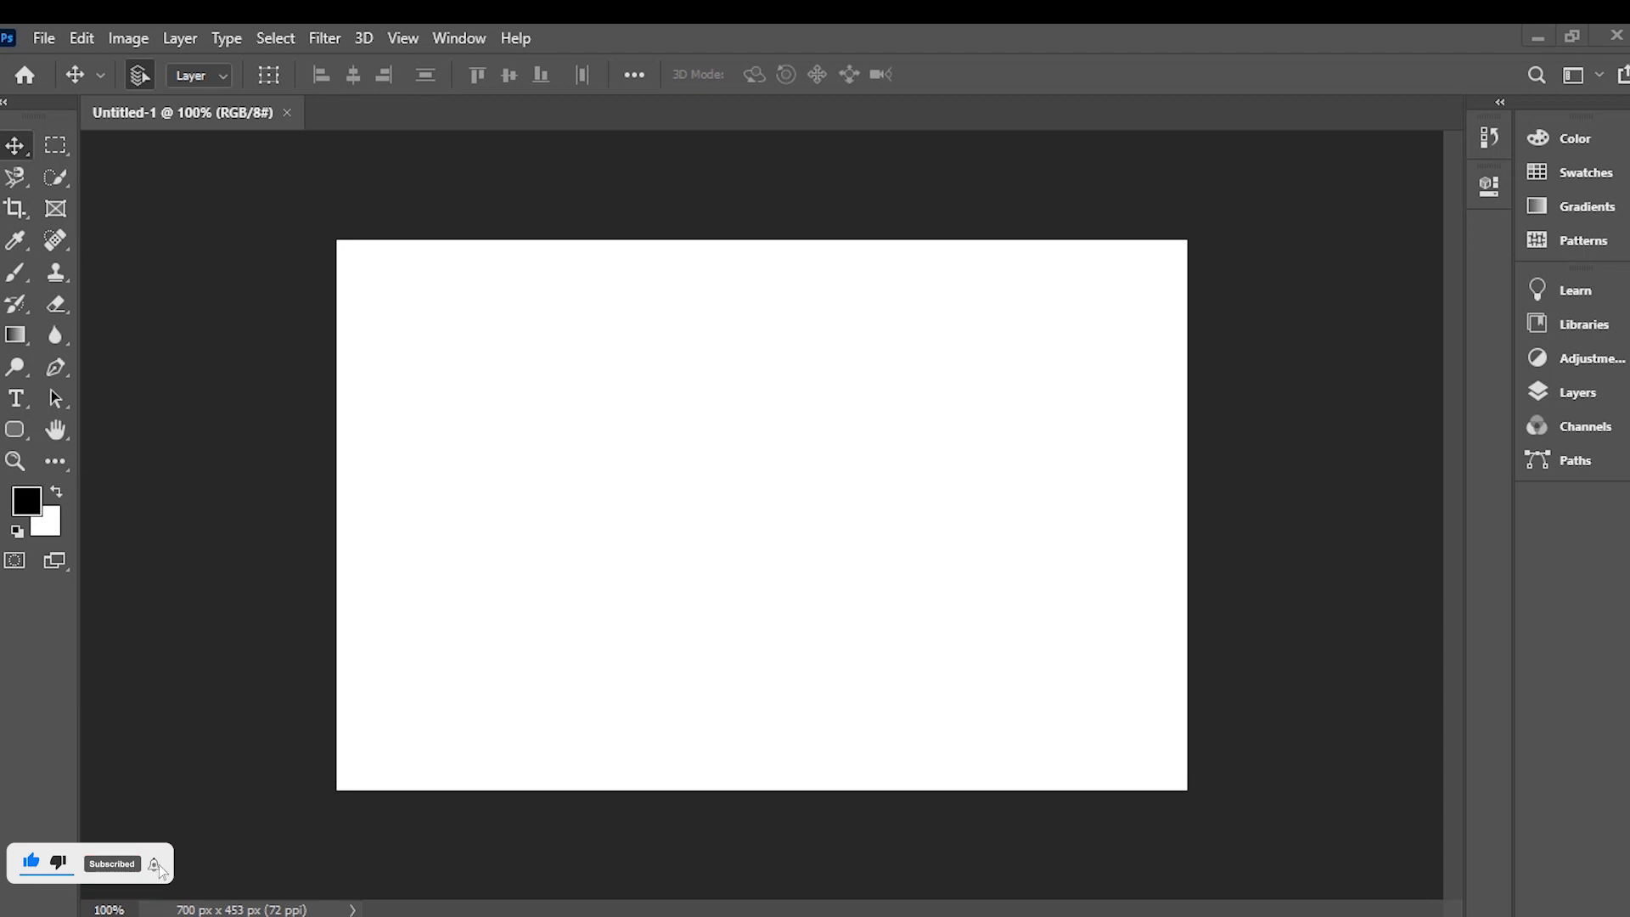
Step: Add a new empty layer above the background and activate the Brush tool
click(1555, 392)
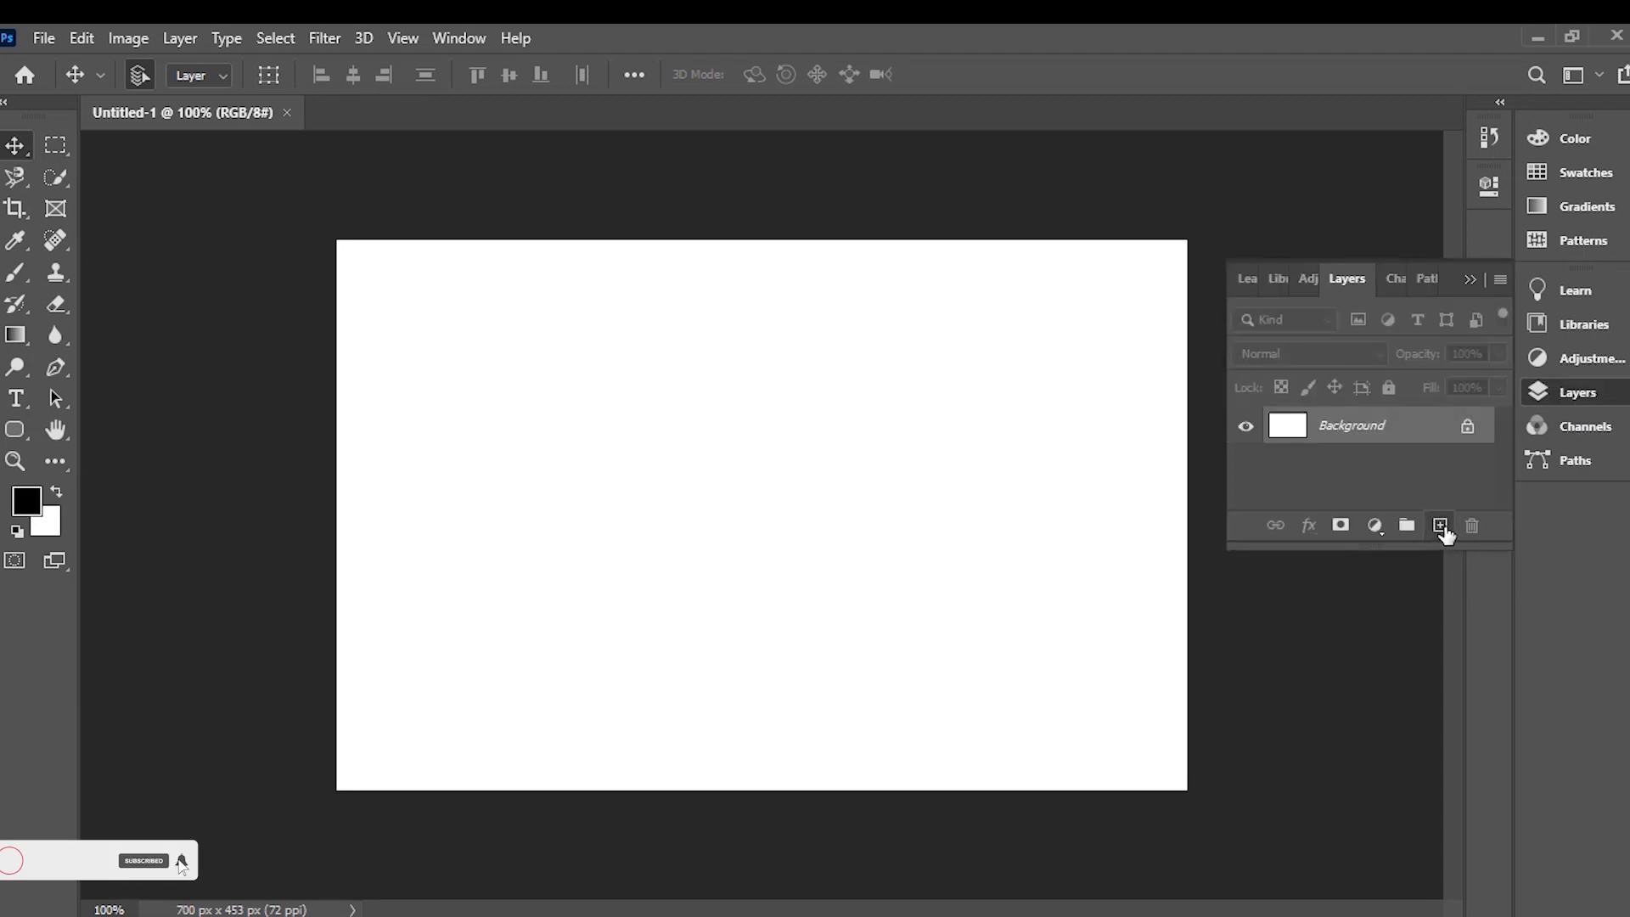
click(1441, 528)
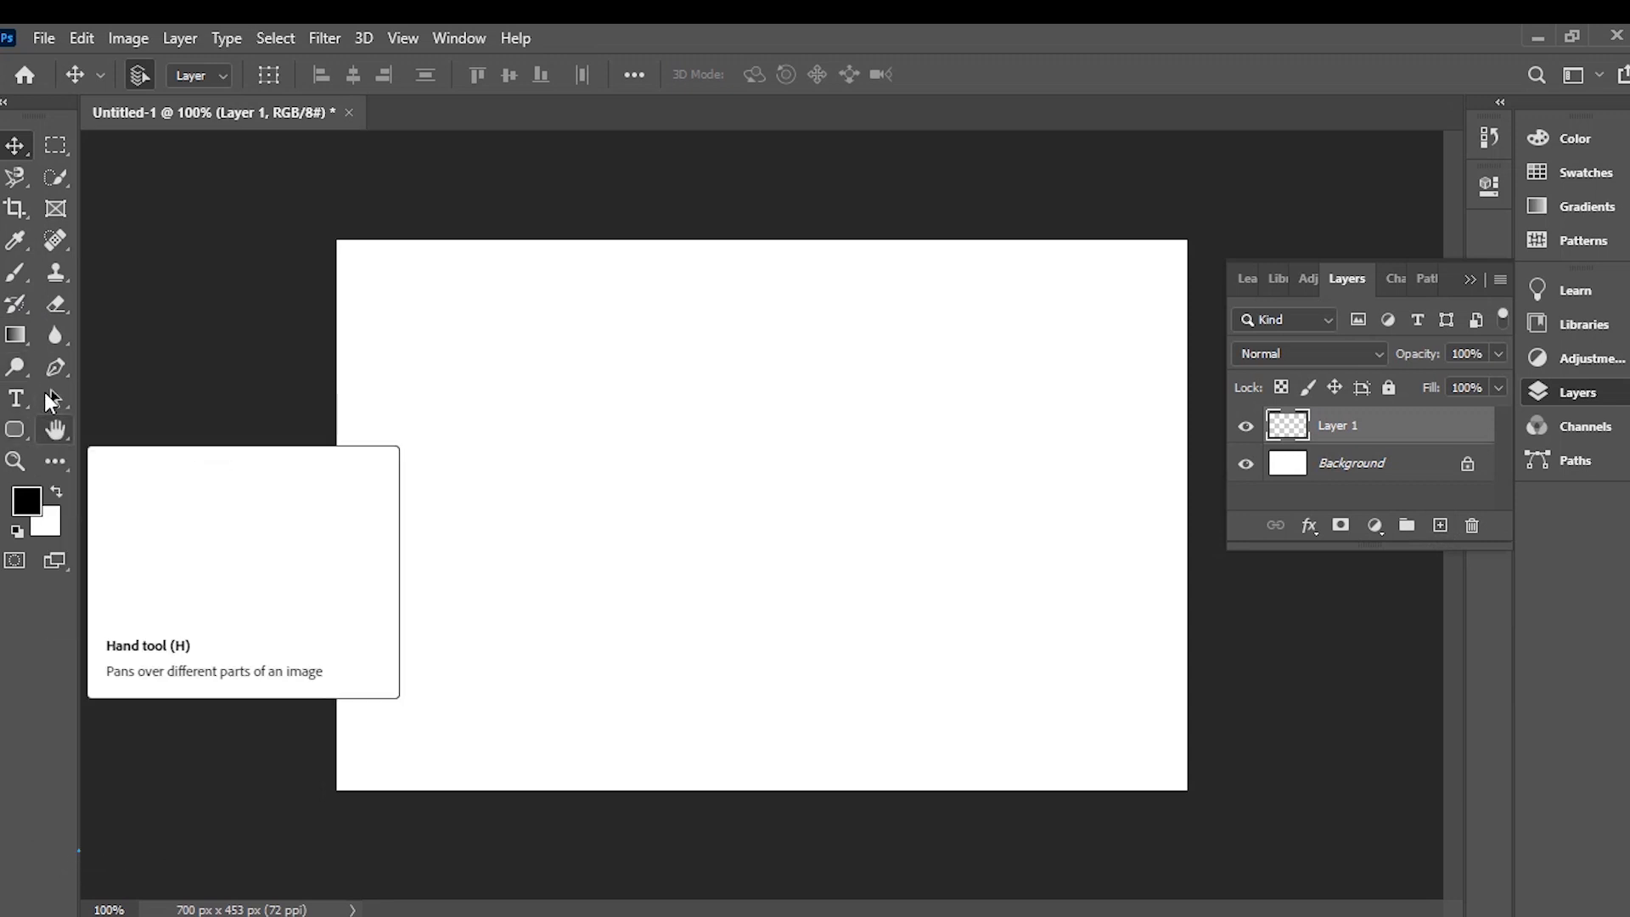
click(17, 274)
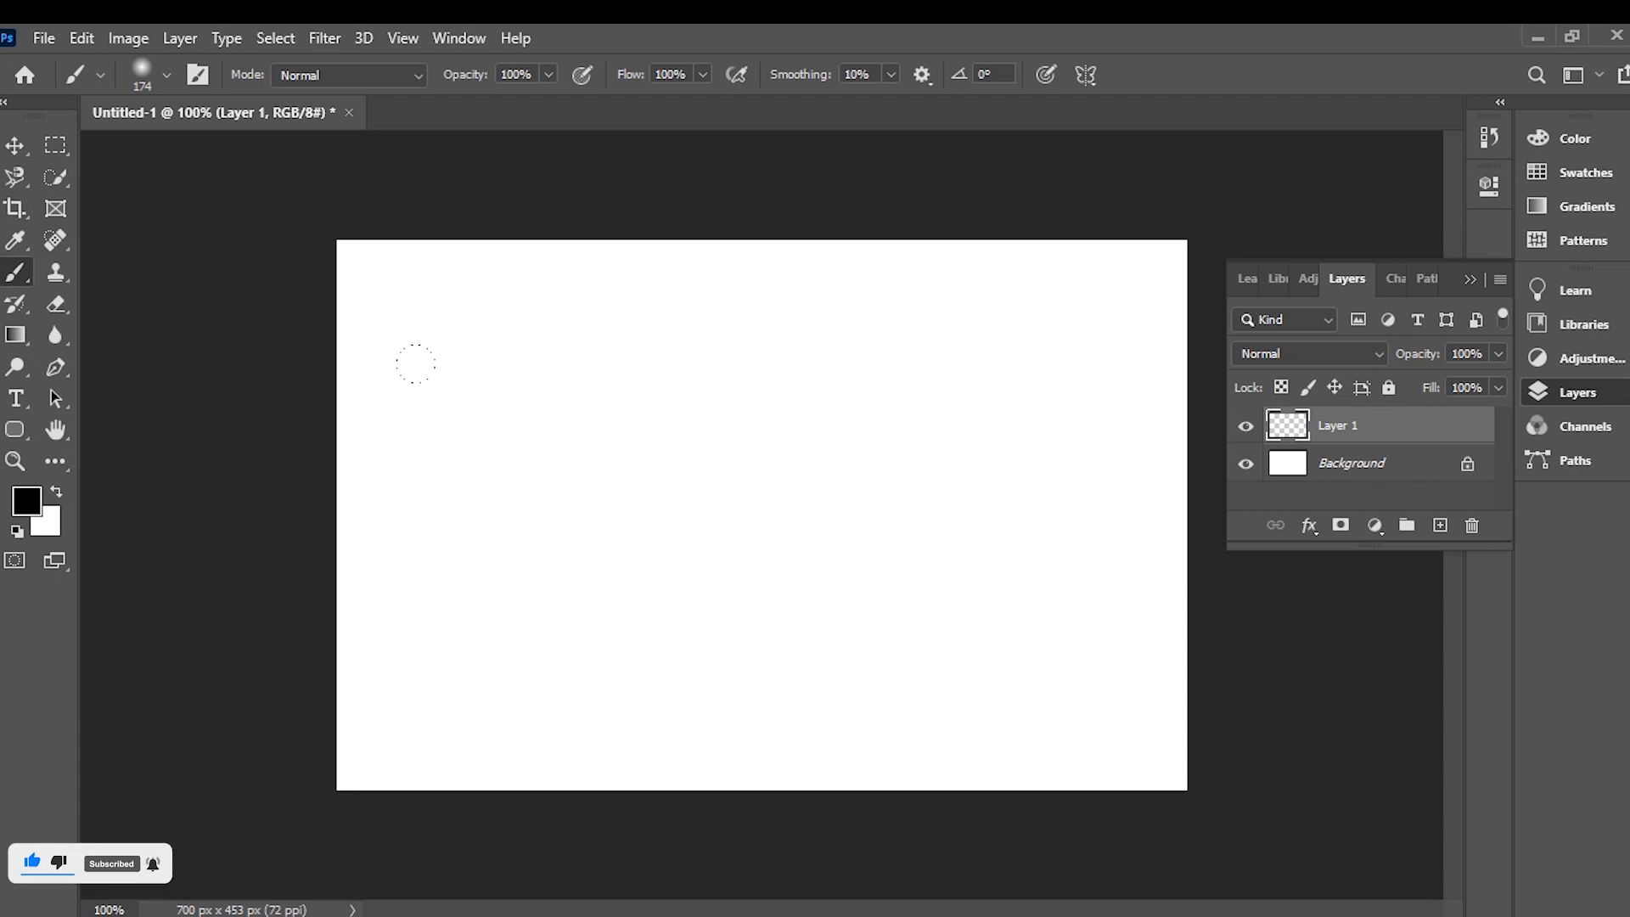
Step: Set the foreground colour to magenta, #e715db
click(27, 500)
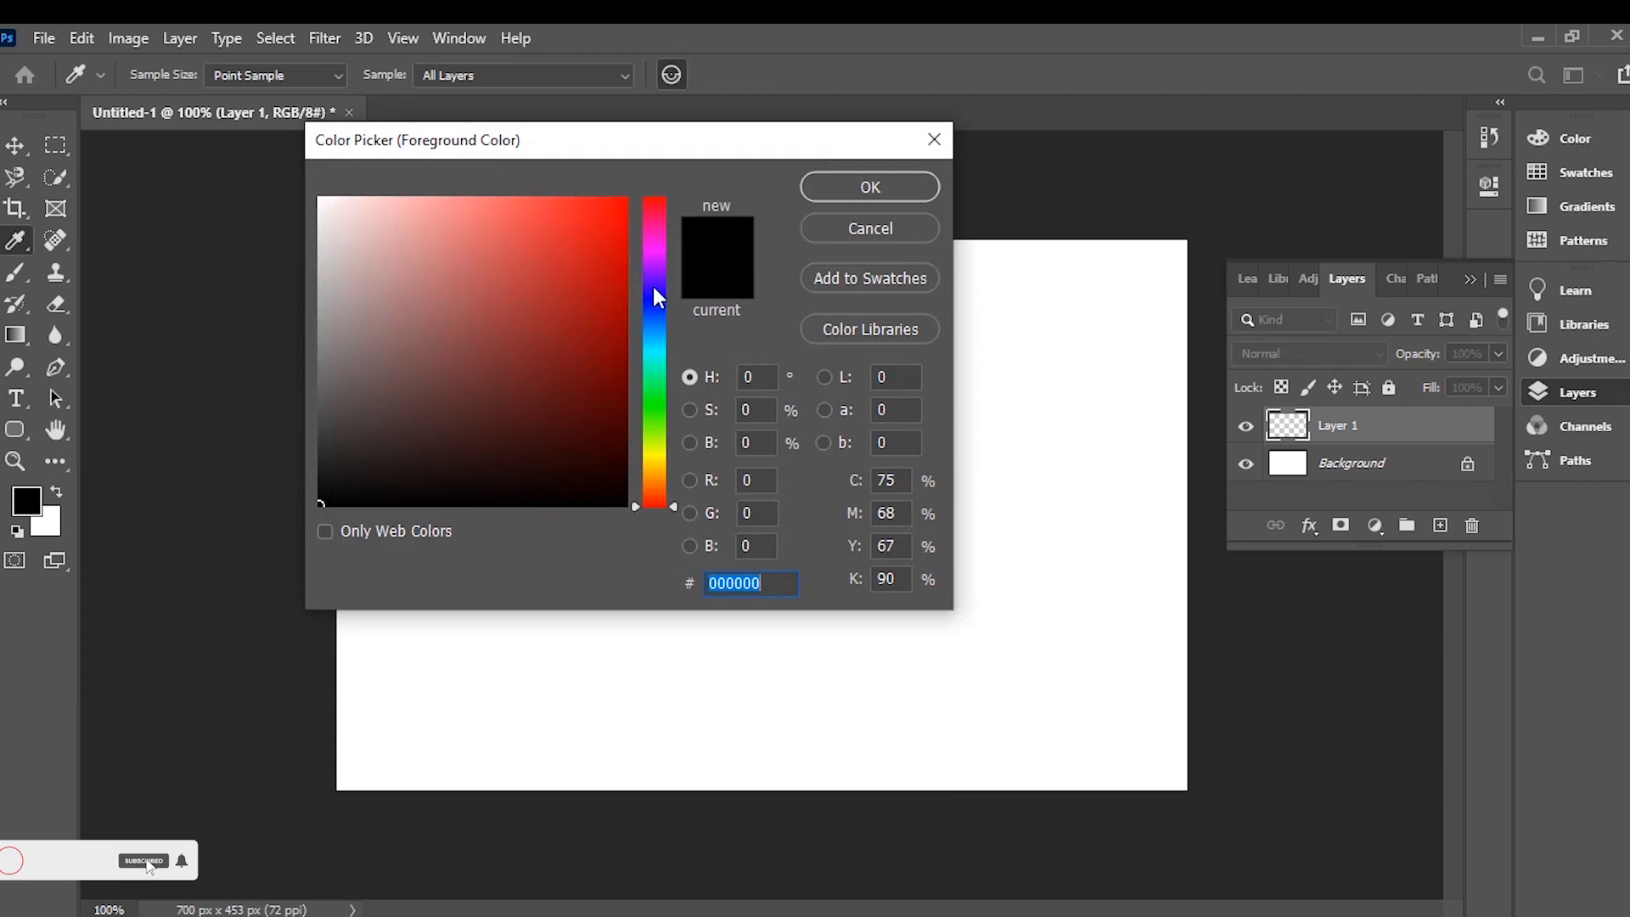
click(654, 247)
click(600, 226)
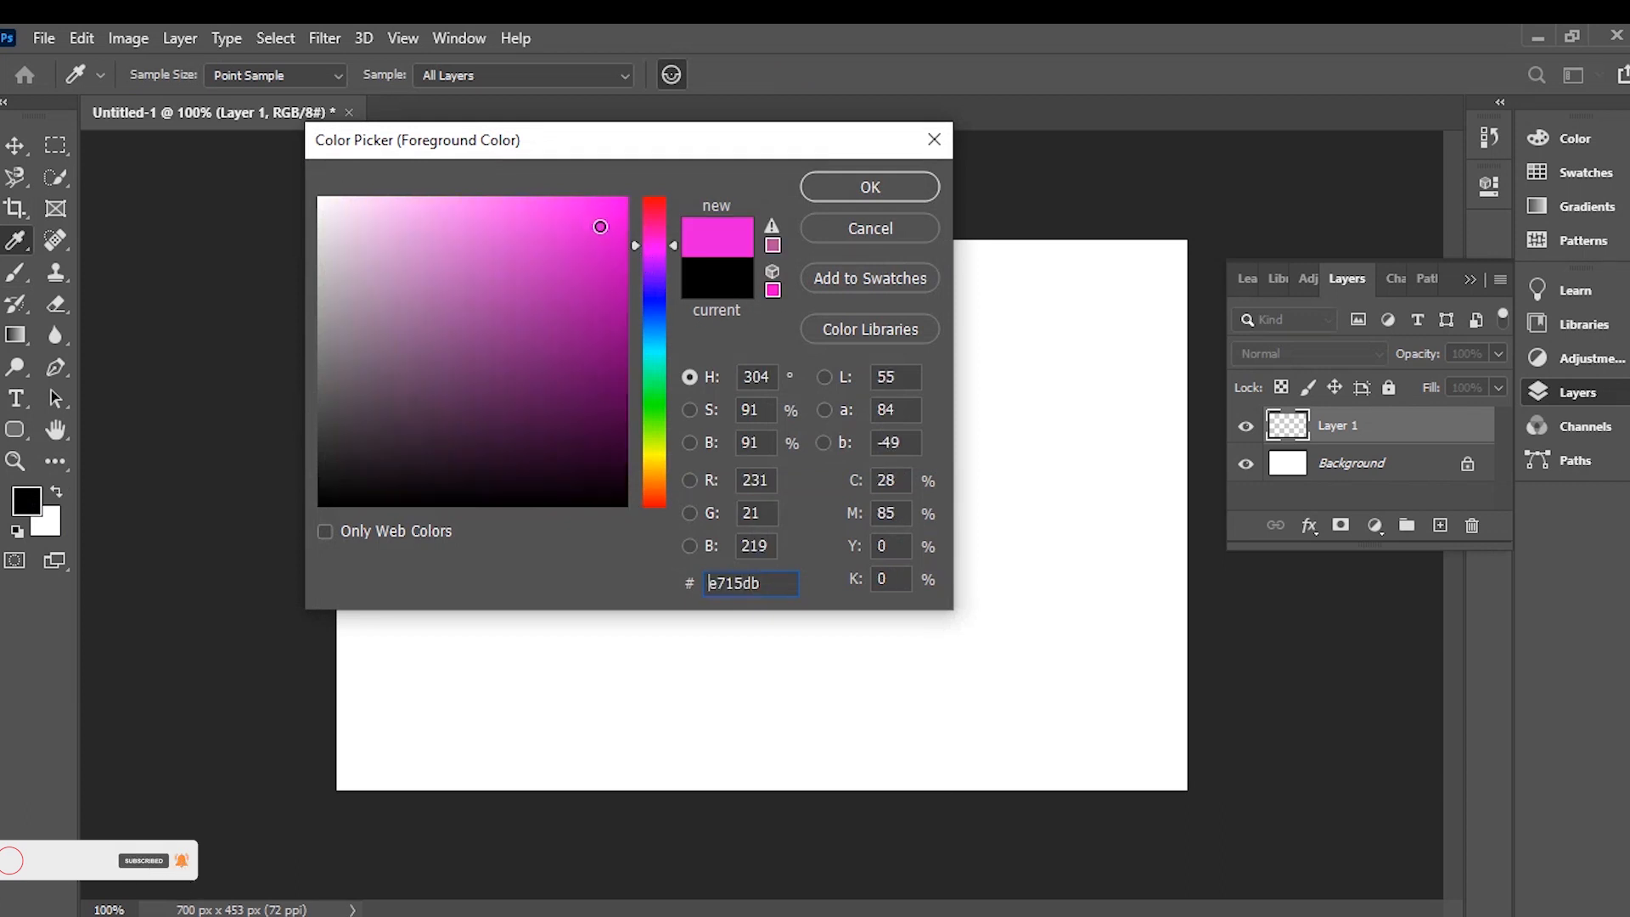
click(855, 180)
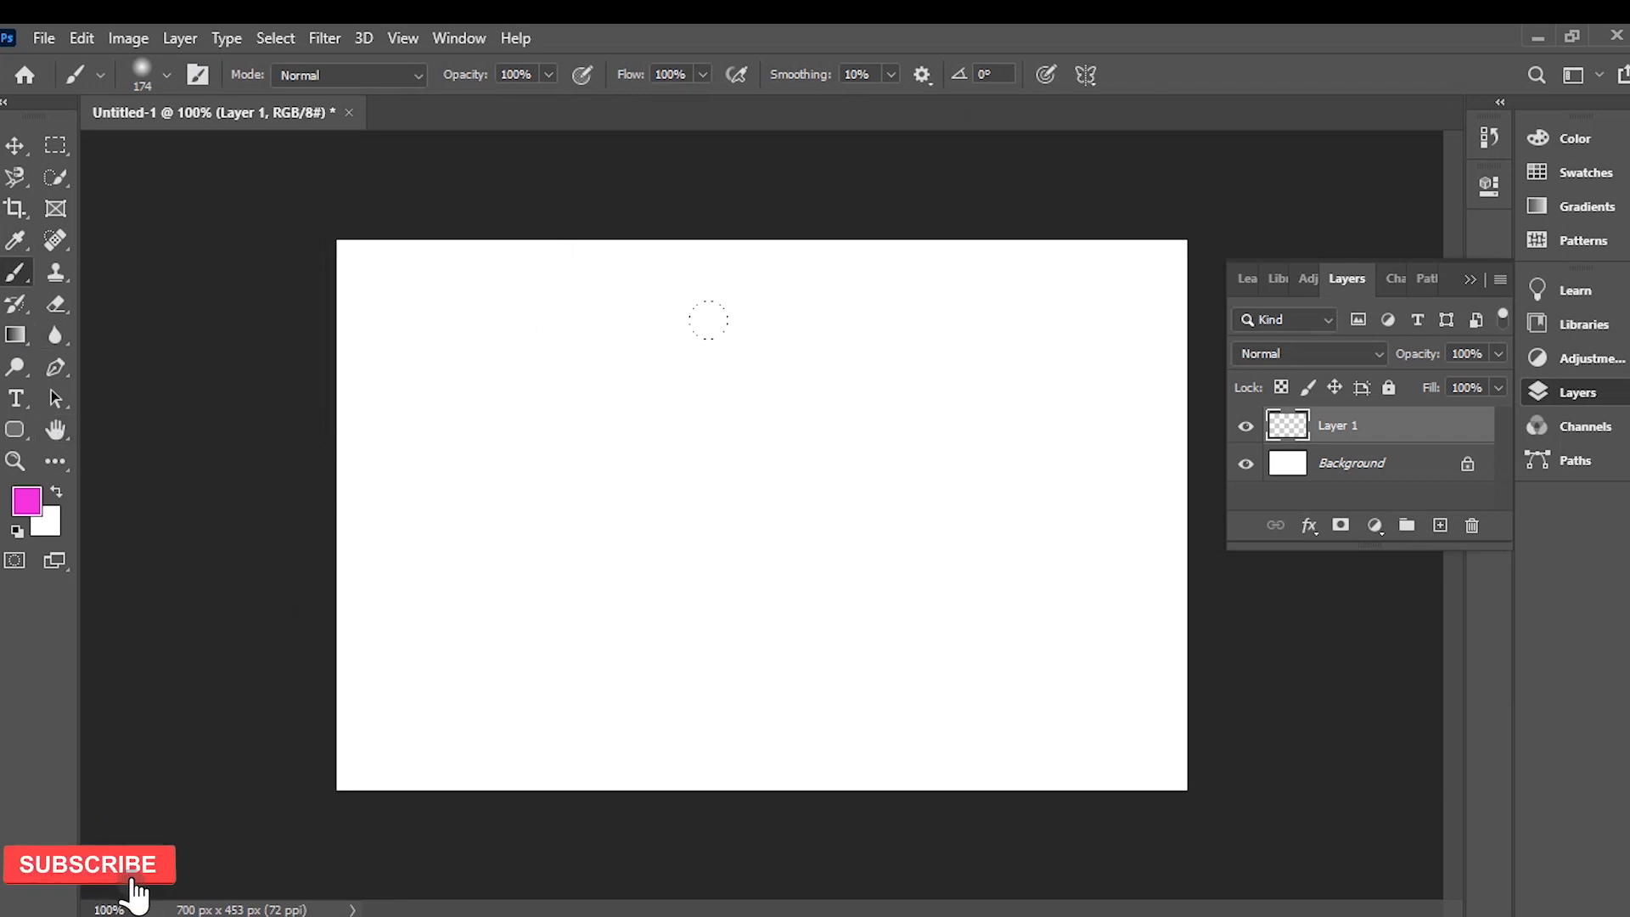
Step: Create a new brush group named Group 1 in the brush presets
right_click(777, 383)
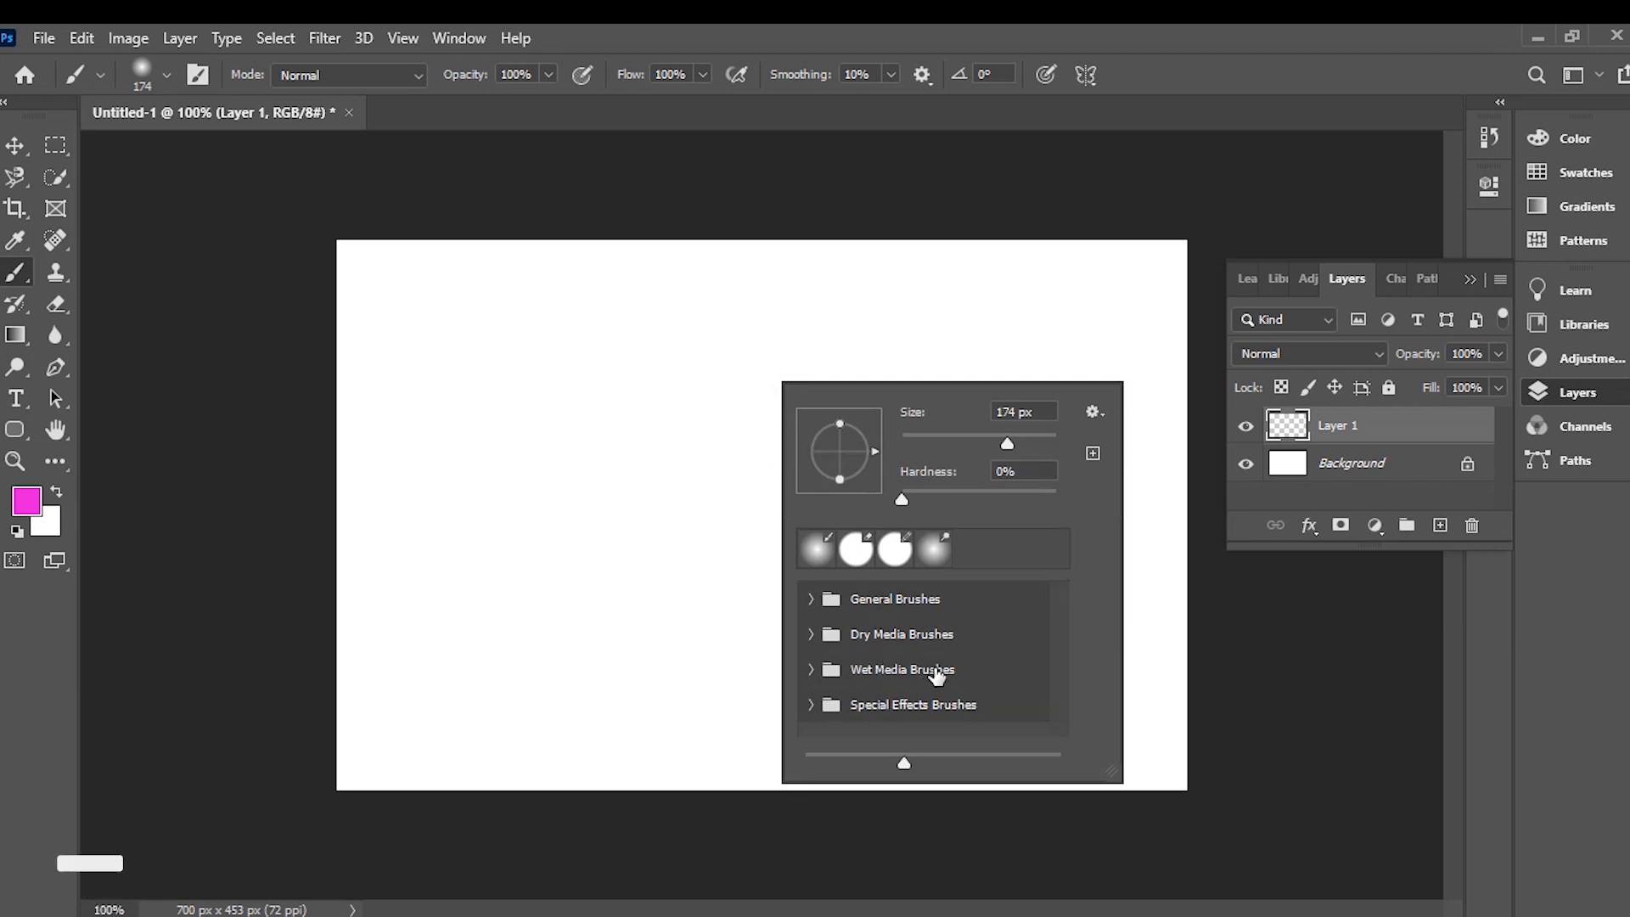
click(1093, 412)
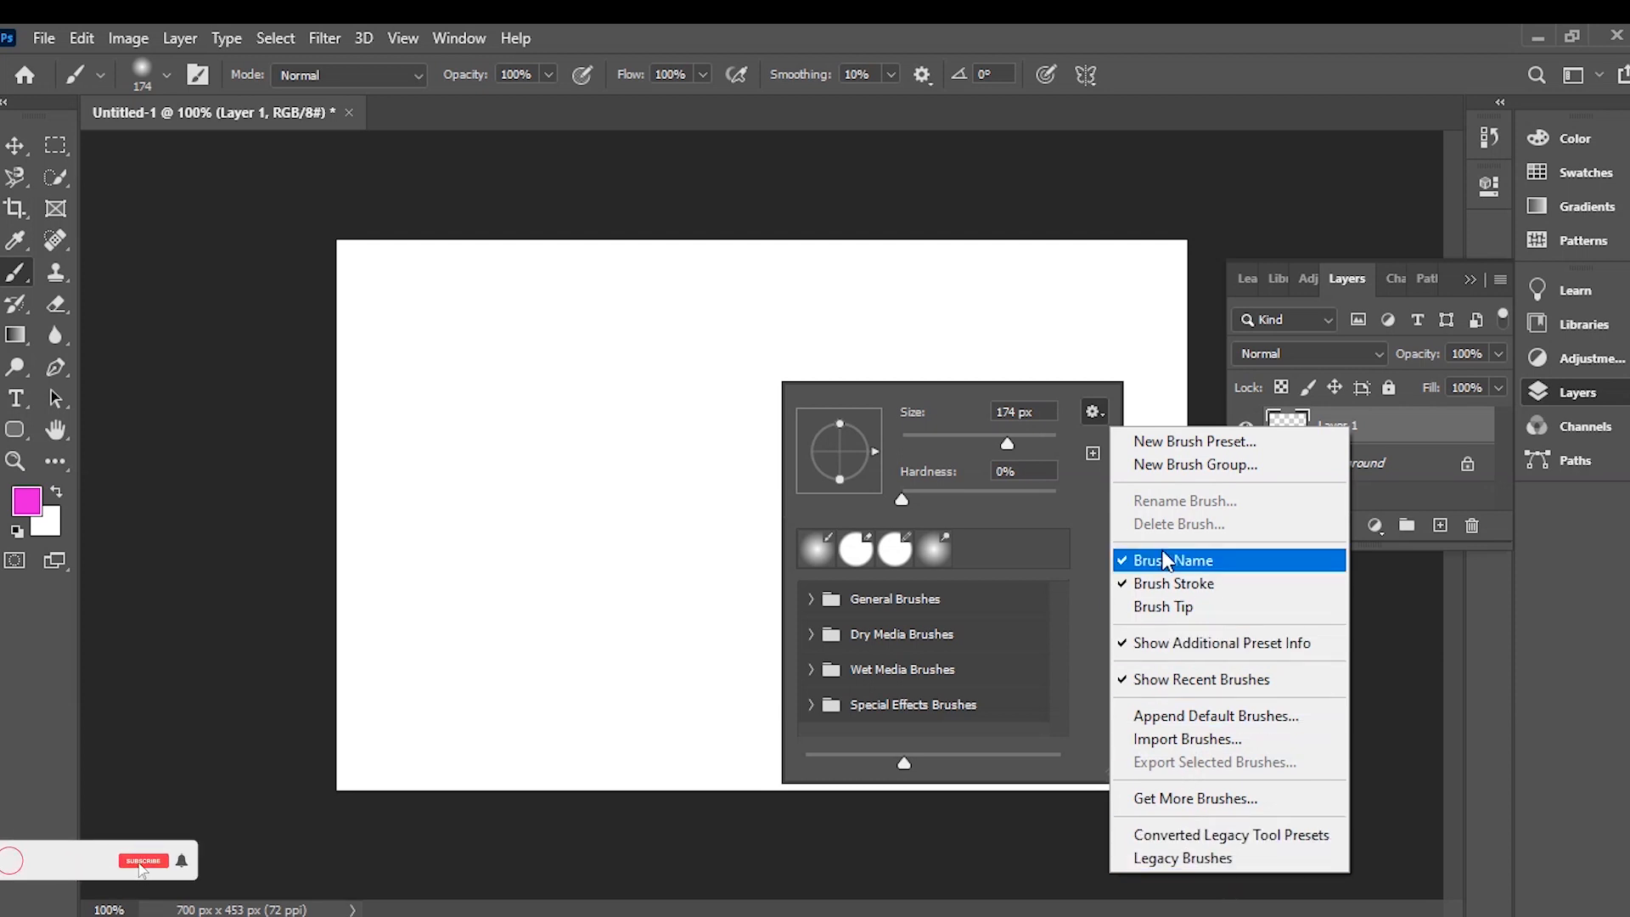
click(1187, 473)
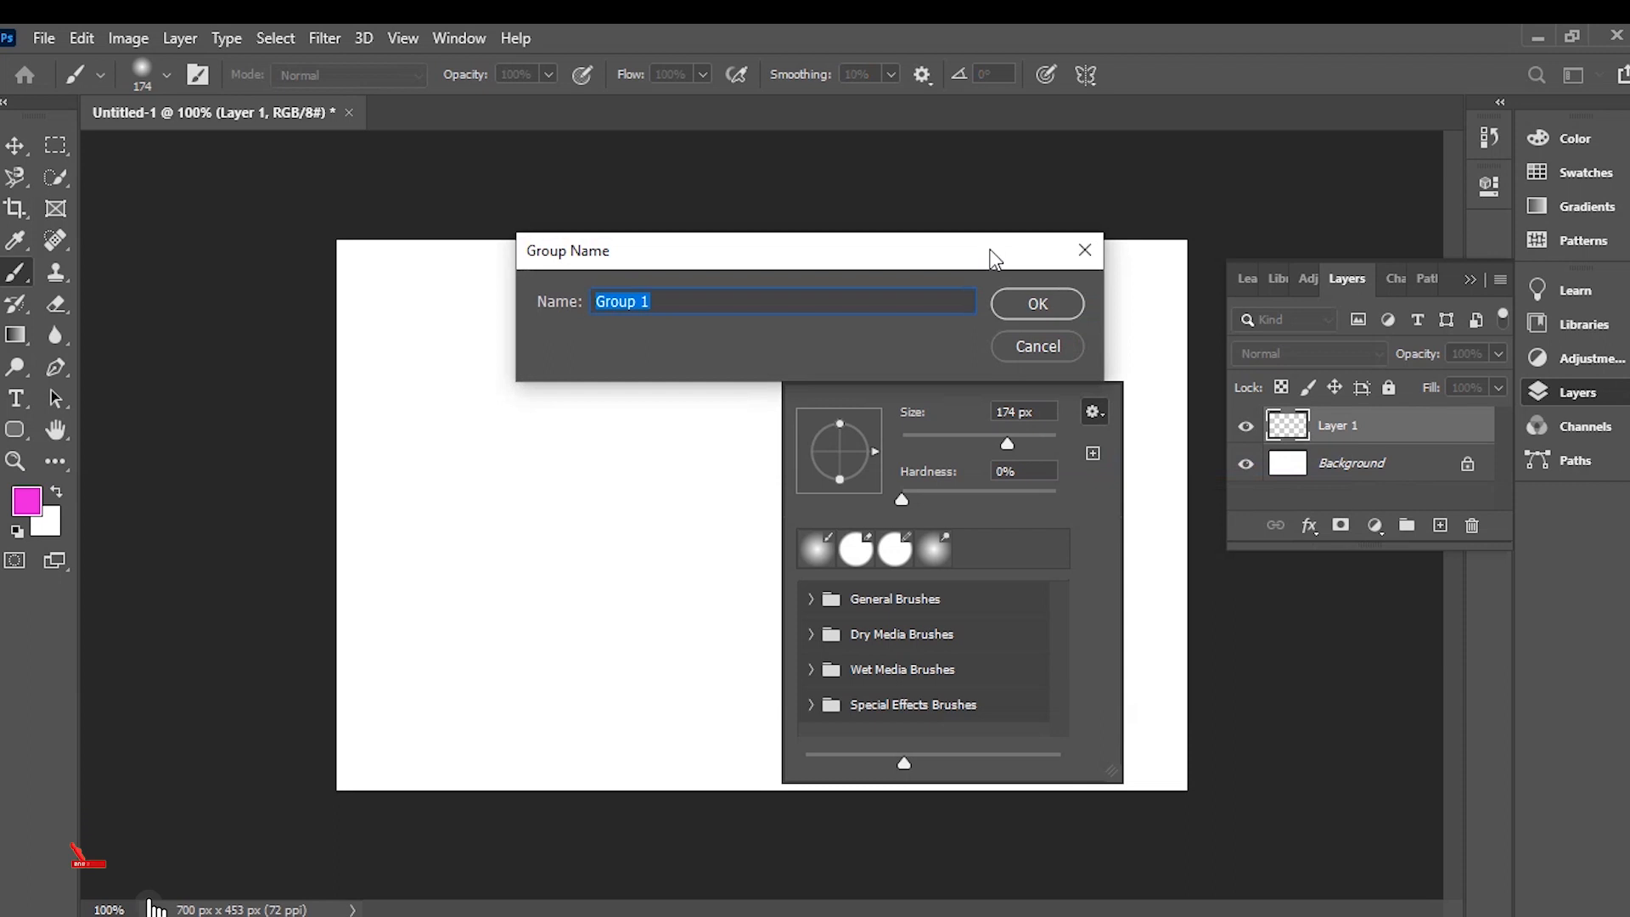
click(1037, 306)
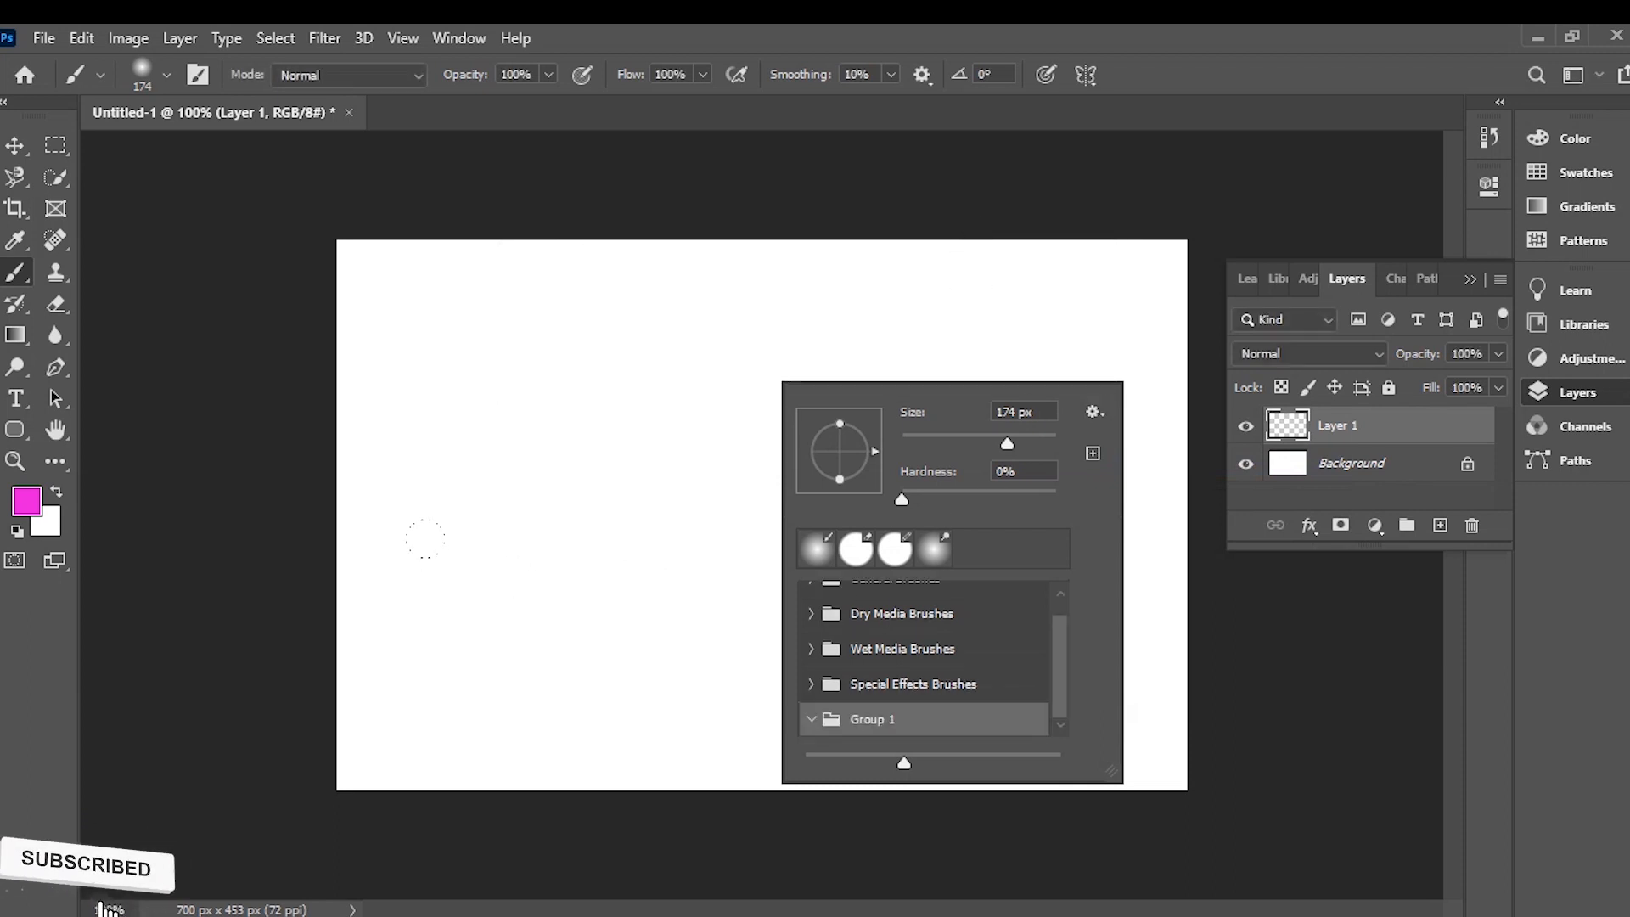
Step: Delete the brush group Group 1 together with its brushes
drag(1044, 679, 1042, 652)
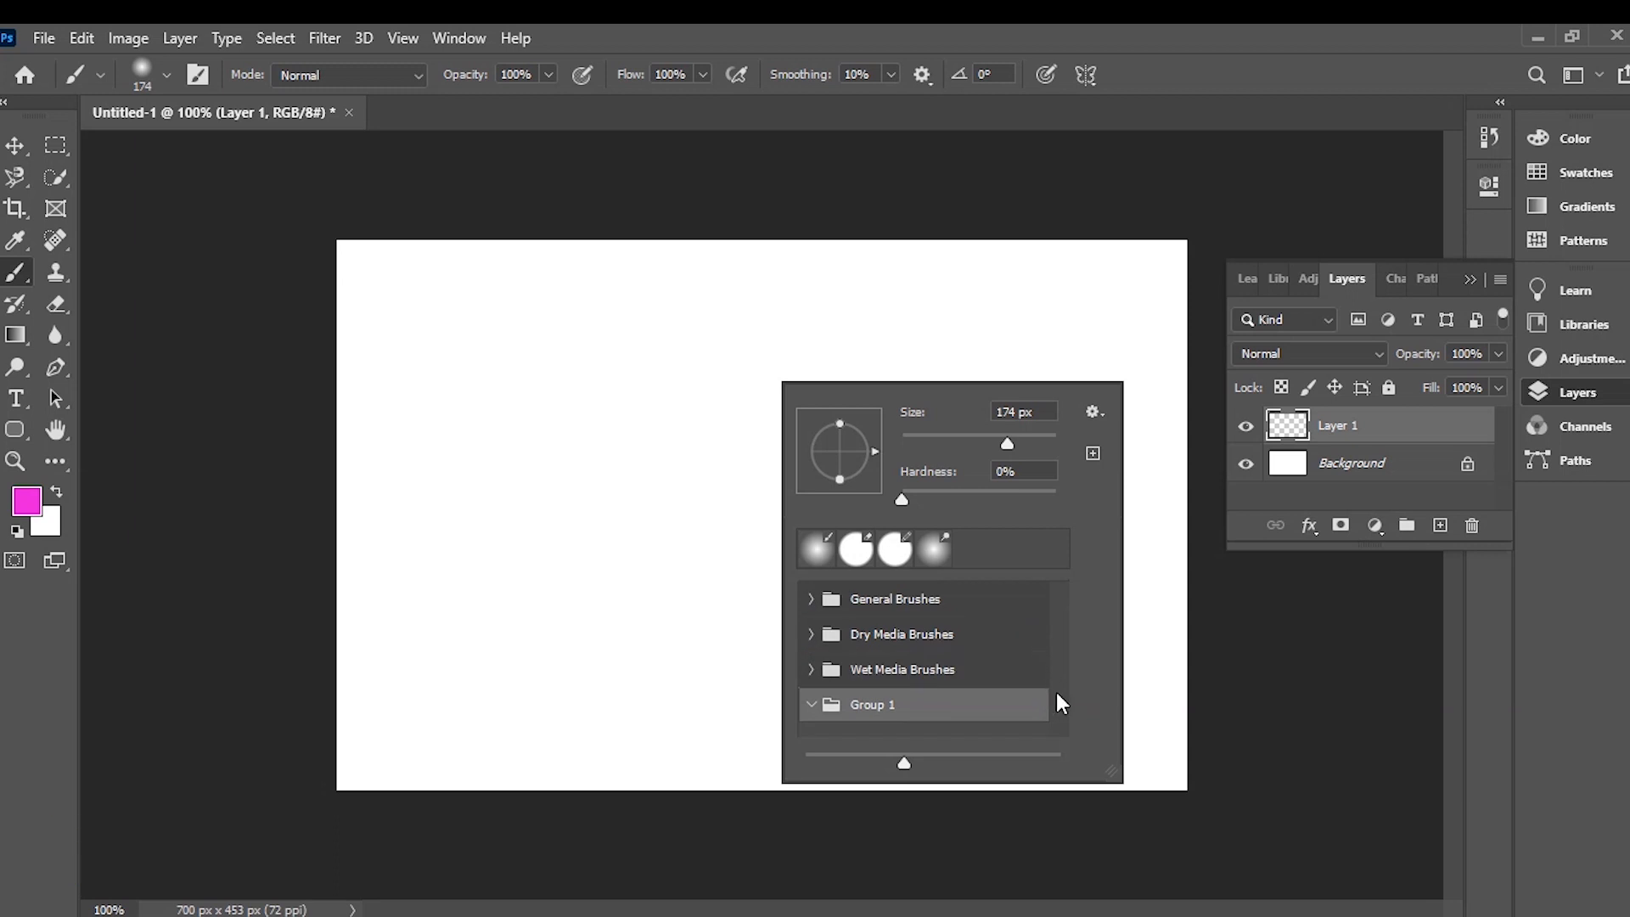
click(1095, 411)
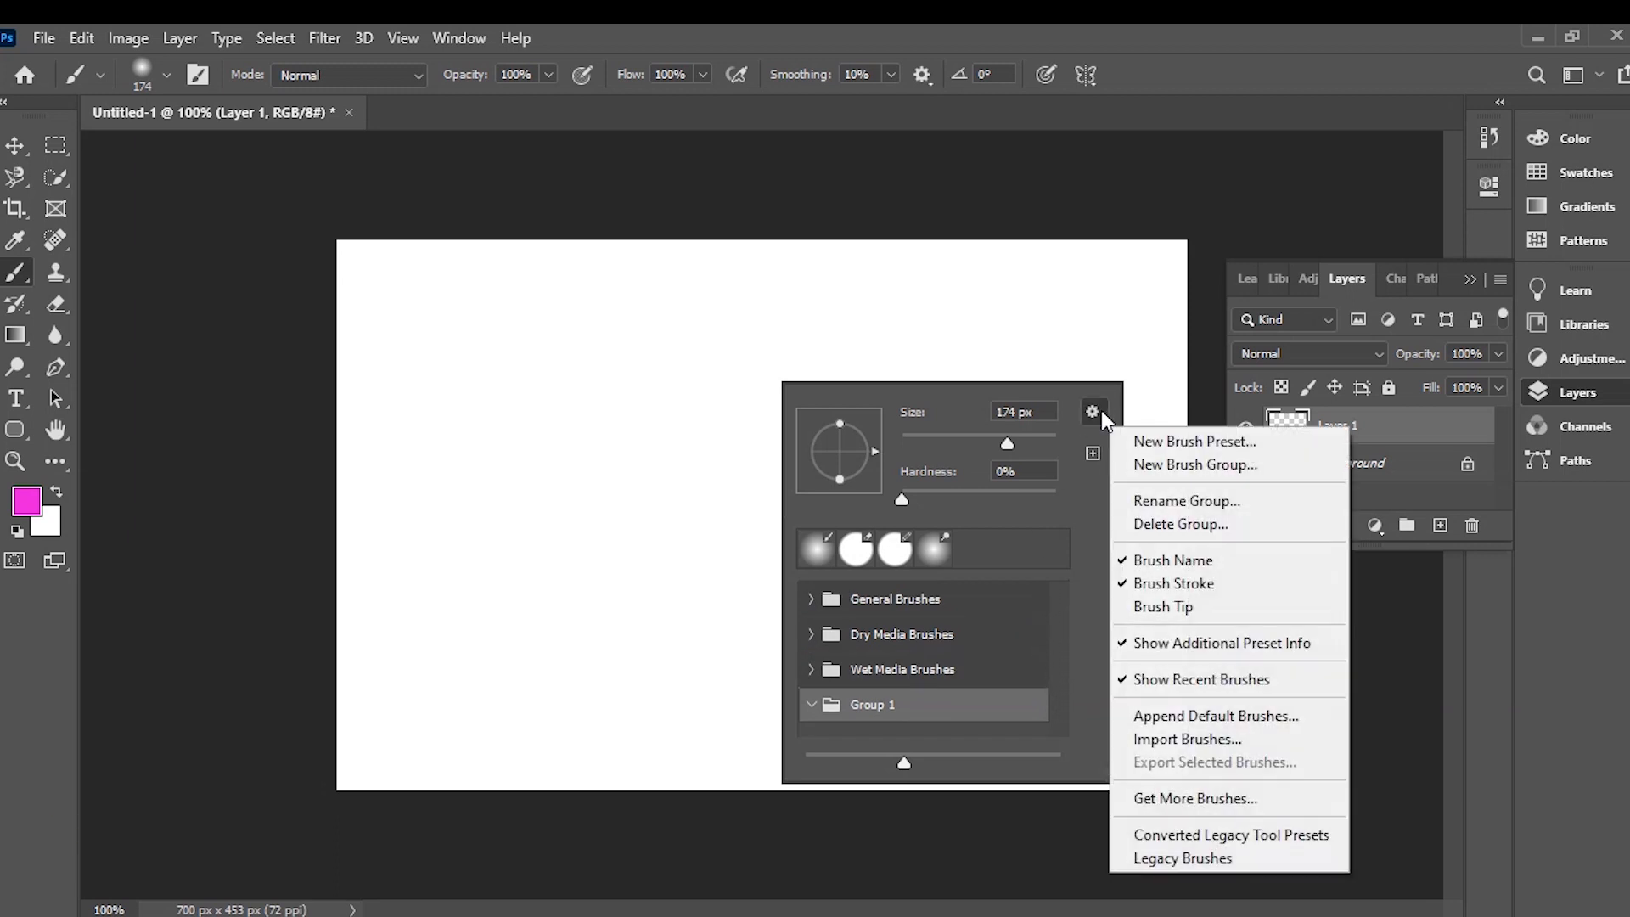
click(1204, 528)
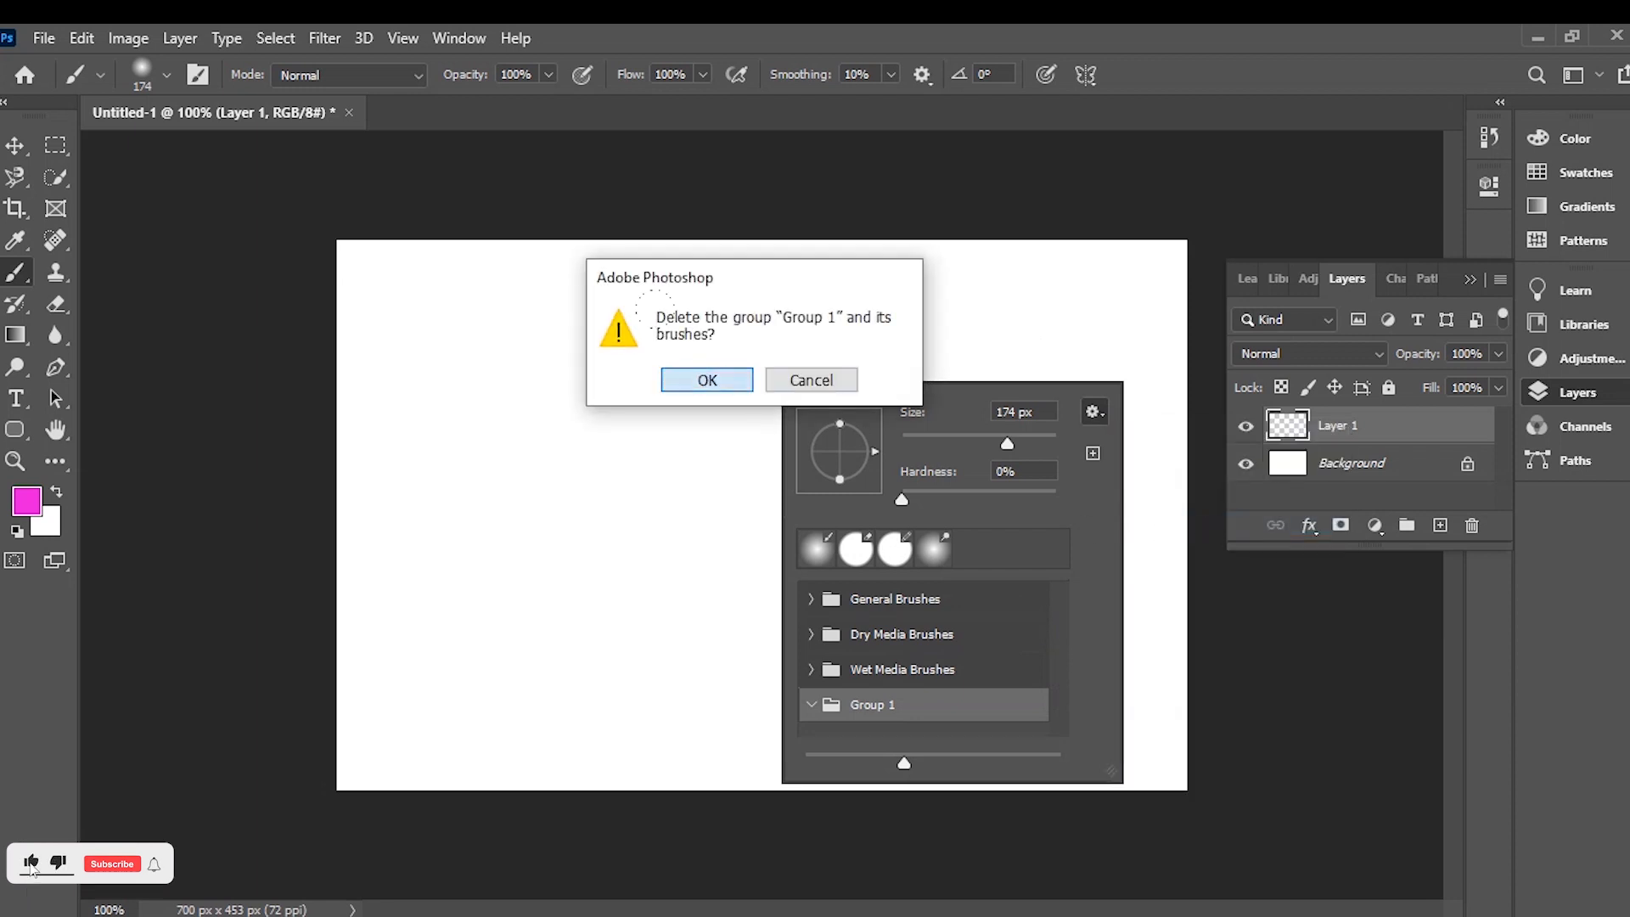
click(710, 380)
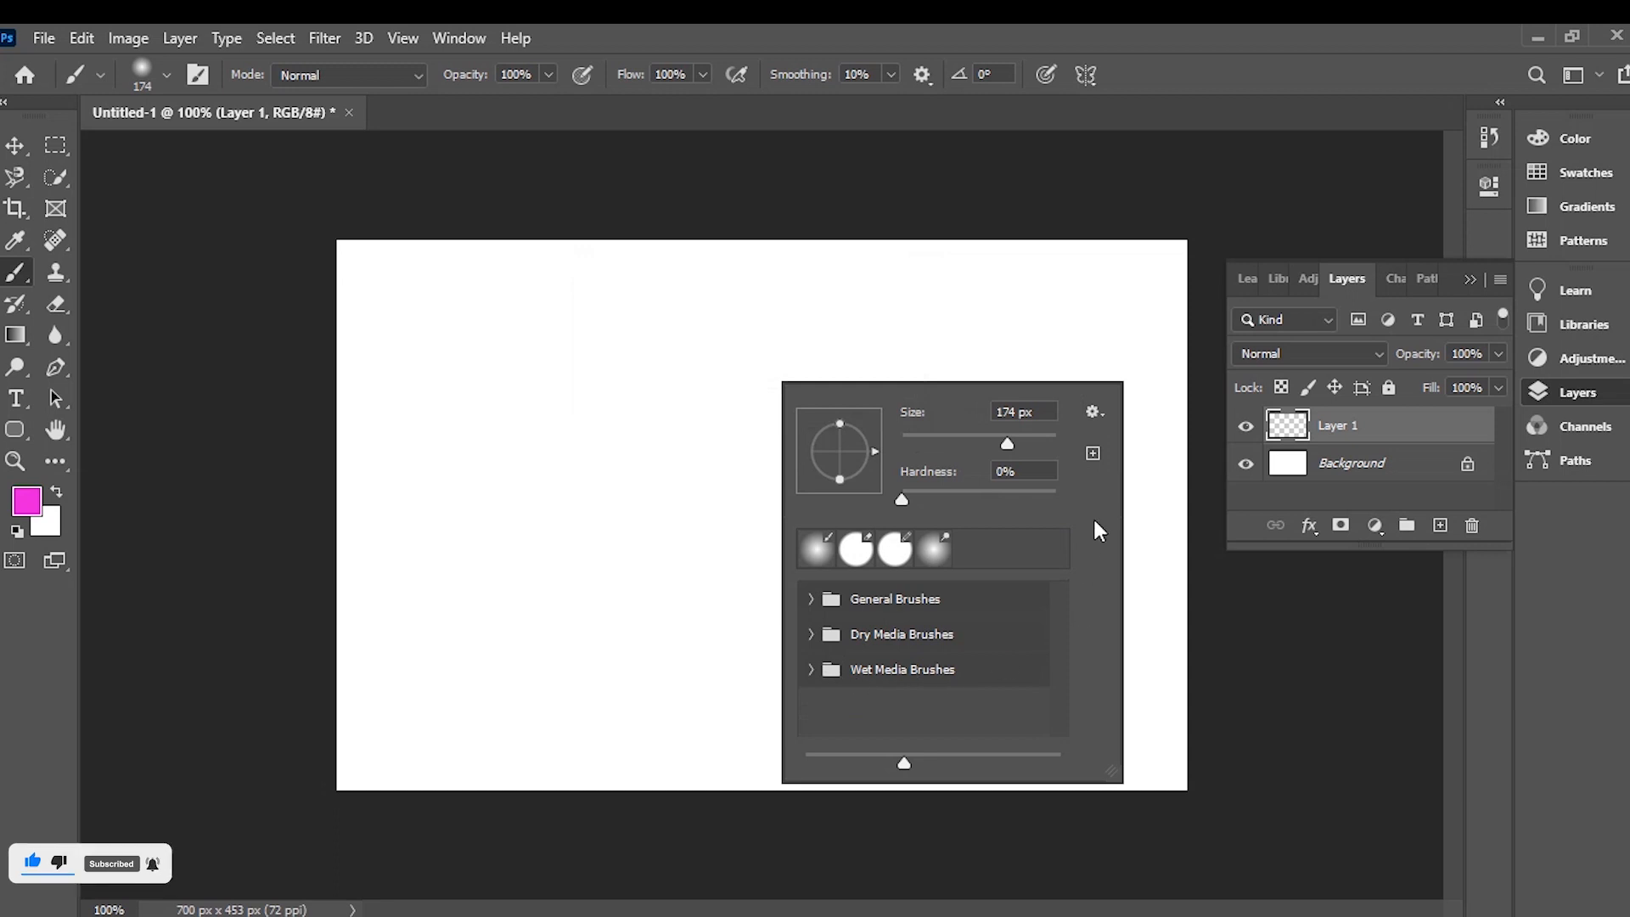
Step: Expand the General, Dry Media and Wet Media brush groups and choose the Kyle's Impressionist Blender 1 preset
click(1093, 411)
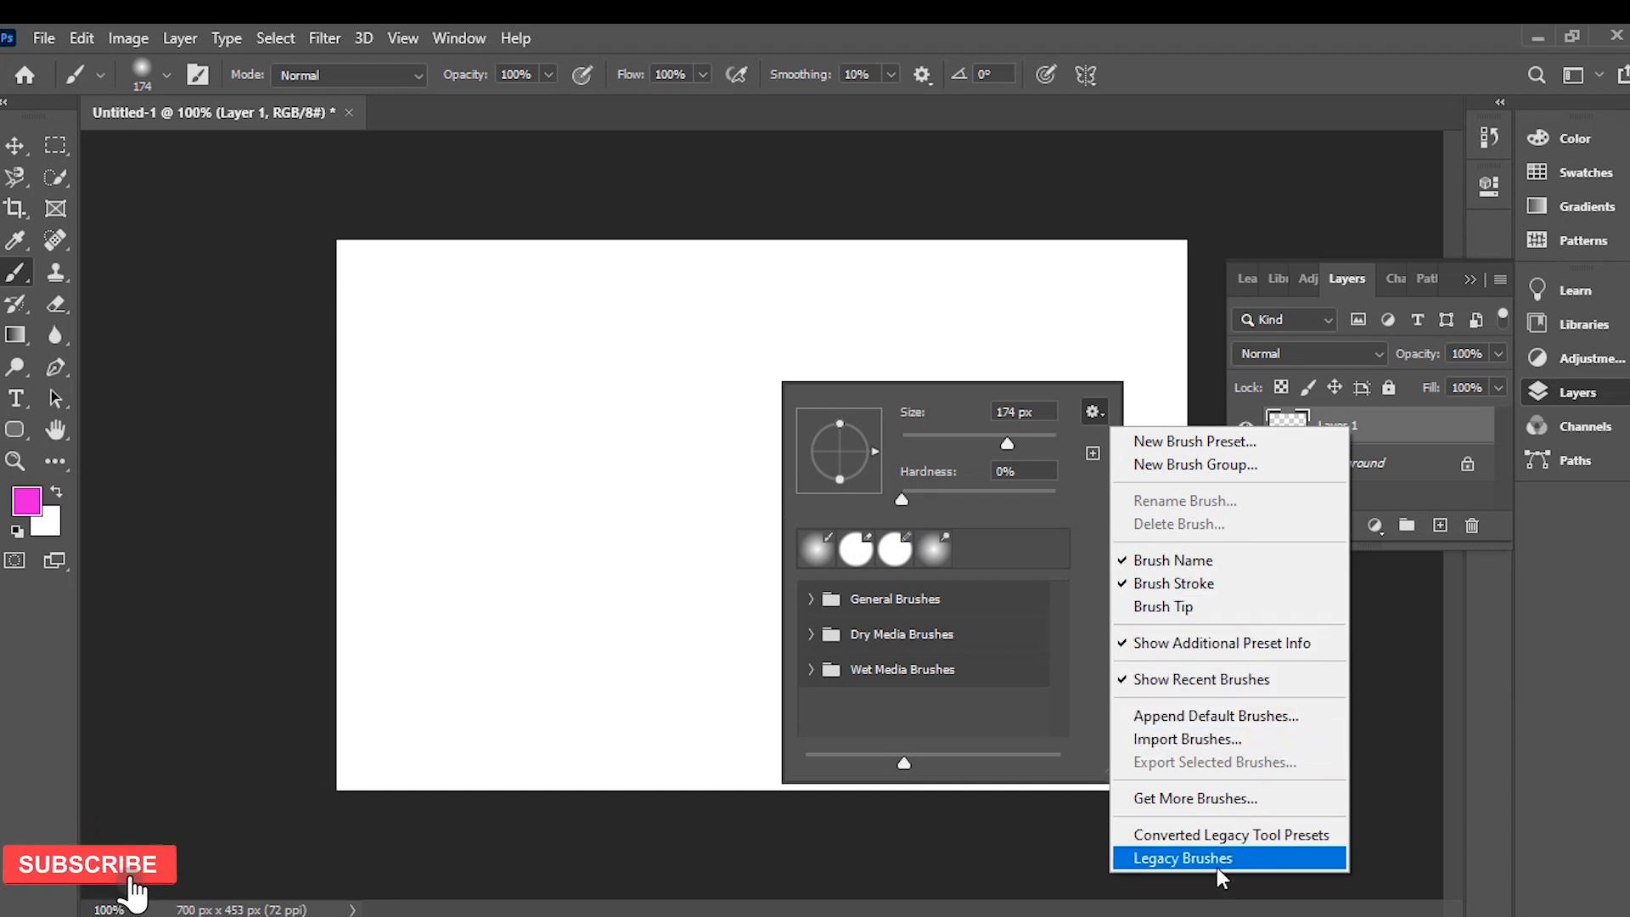
click(1050, 389)
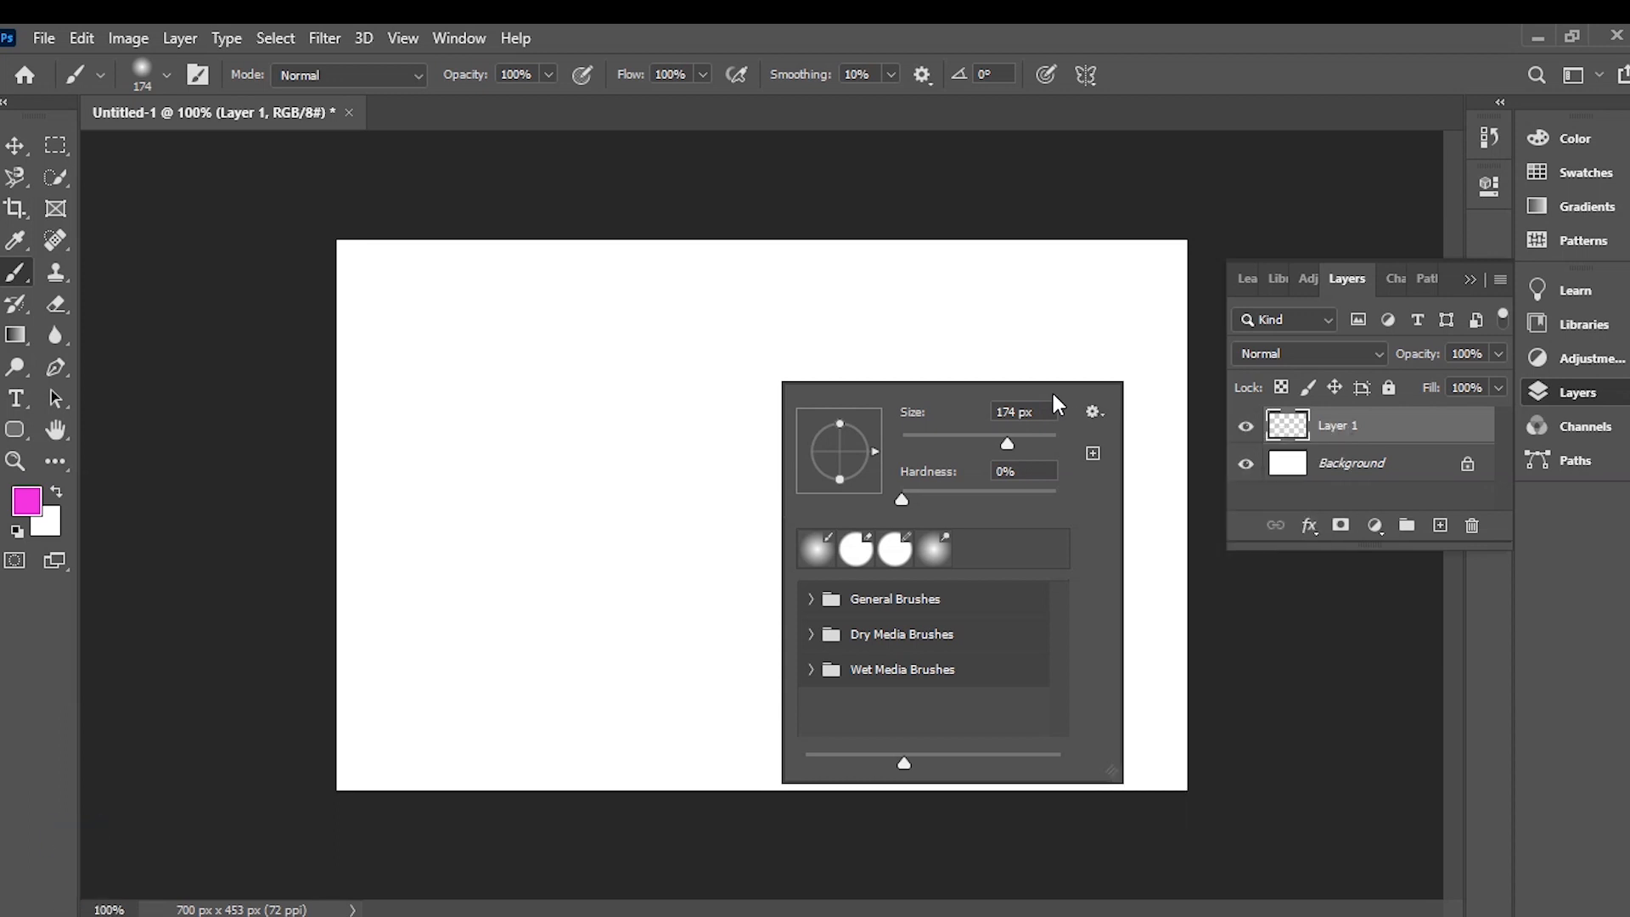
click(808, 597)
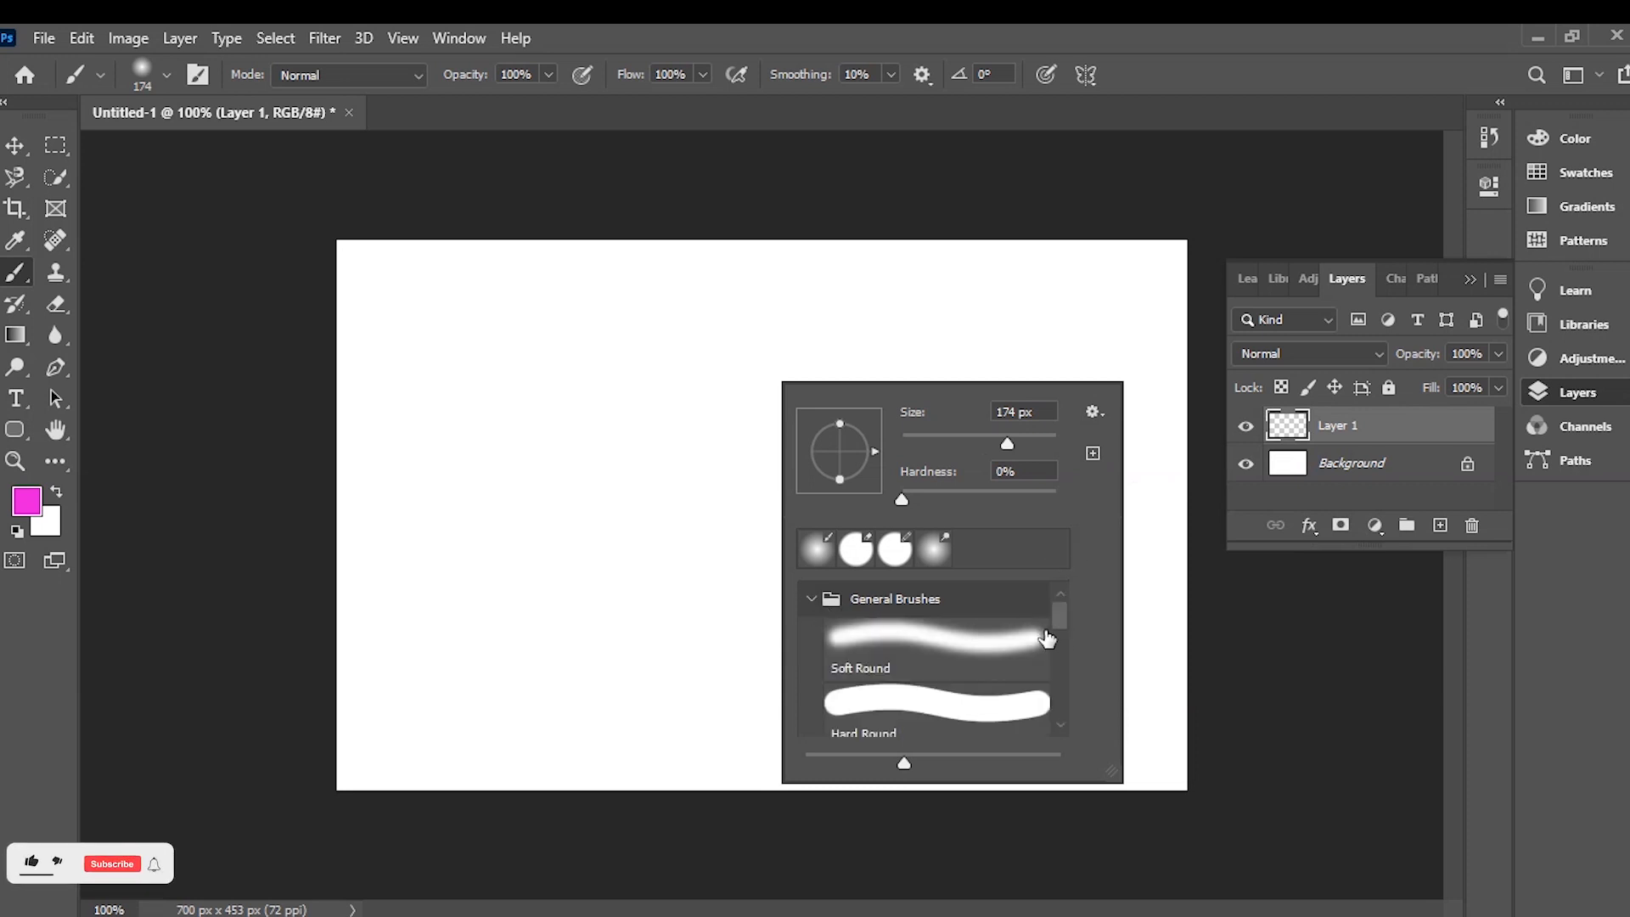
drag(1060, 622, 1060, 712)
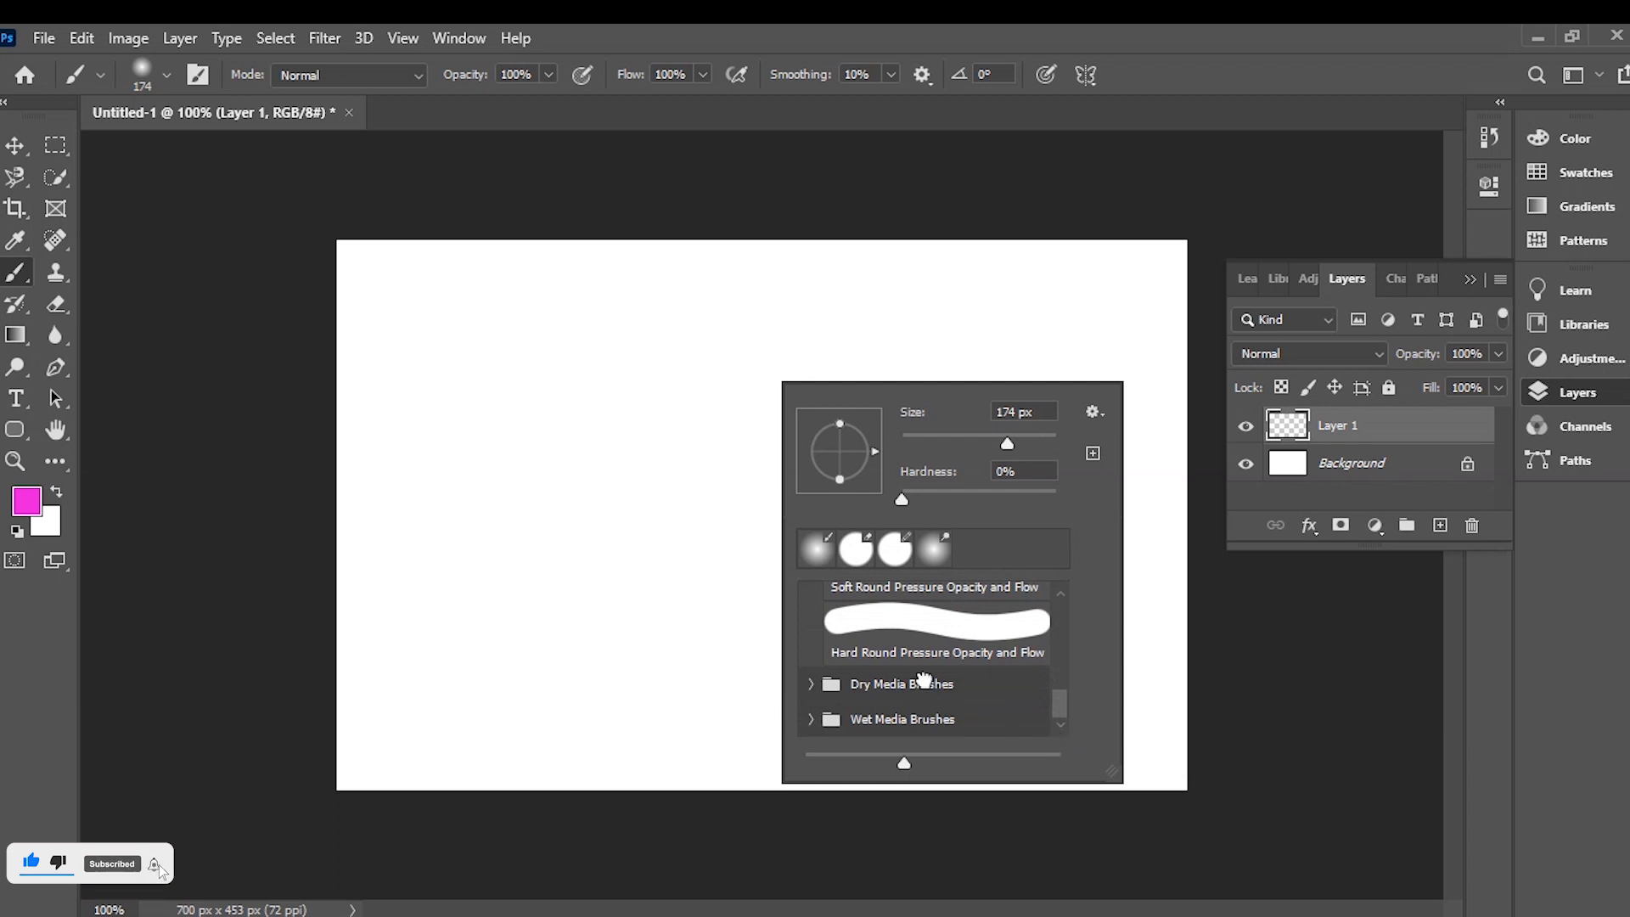
click(813, 684)
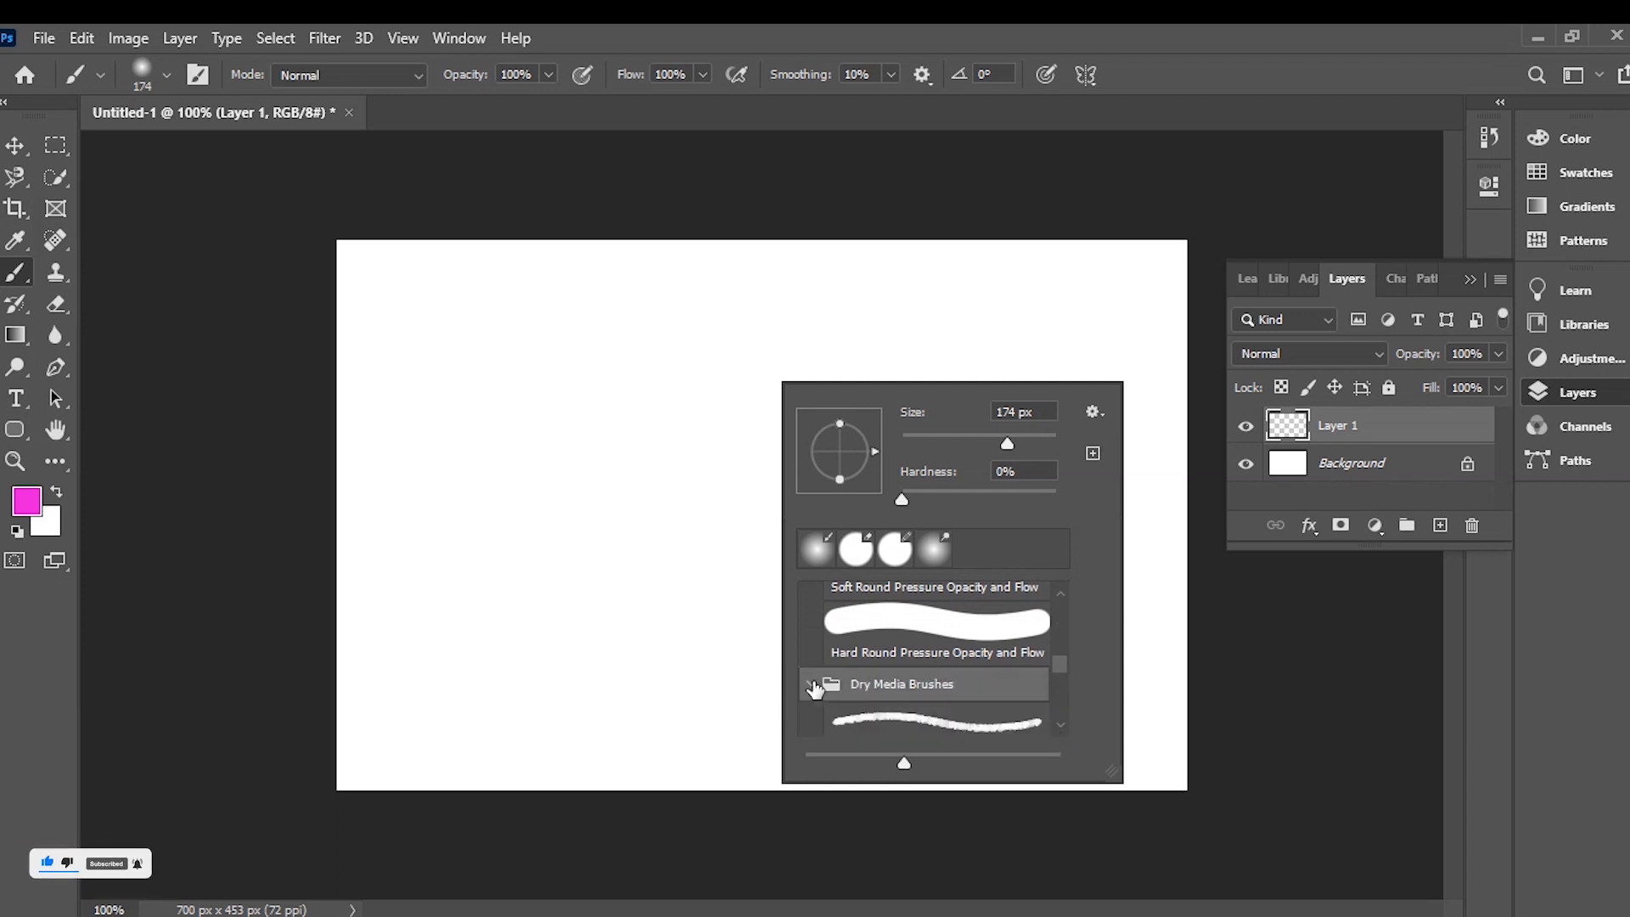
drag(1056, 664, 1057, 721)
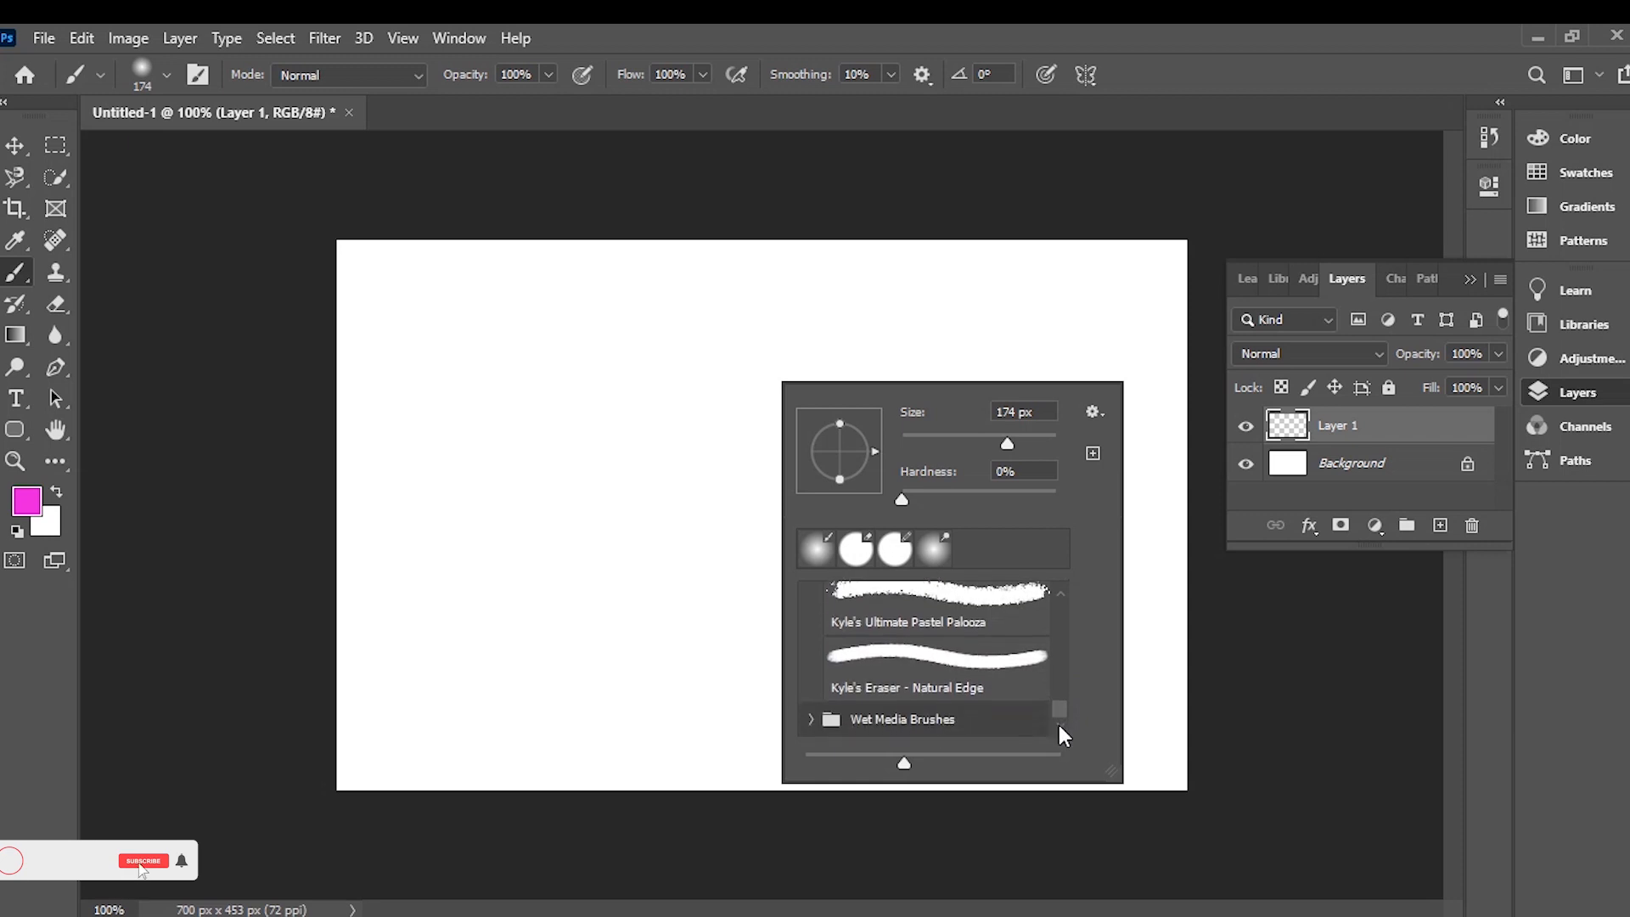
click(811, 719)
drag(1055, 680, 1052, 711)
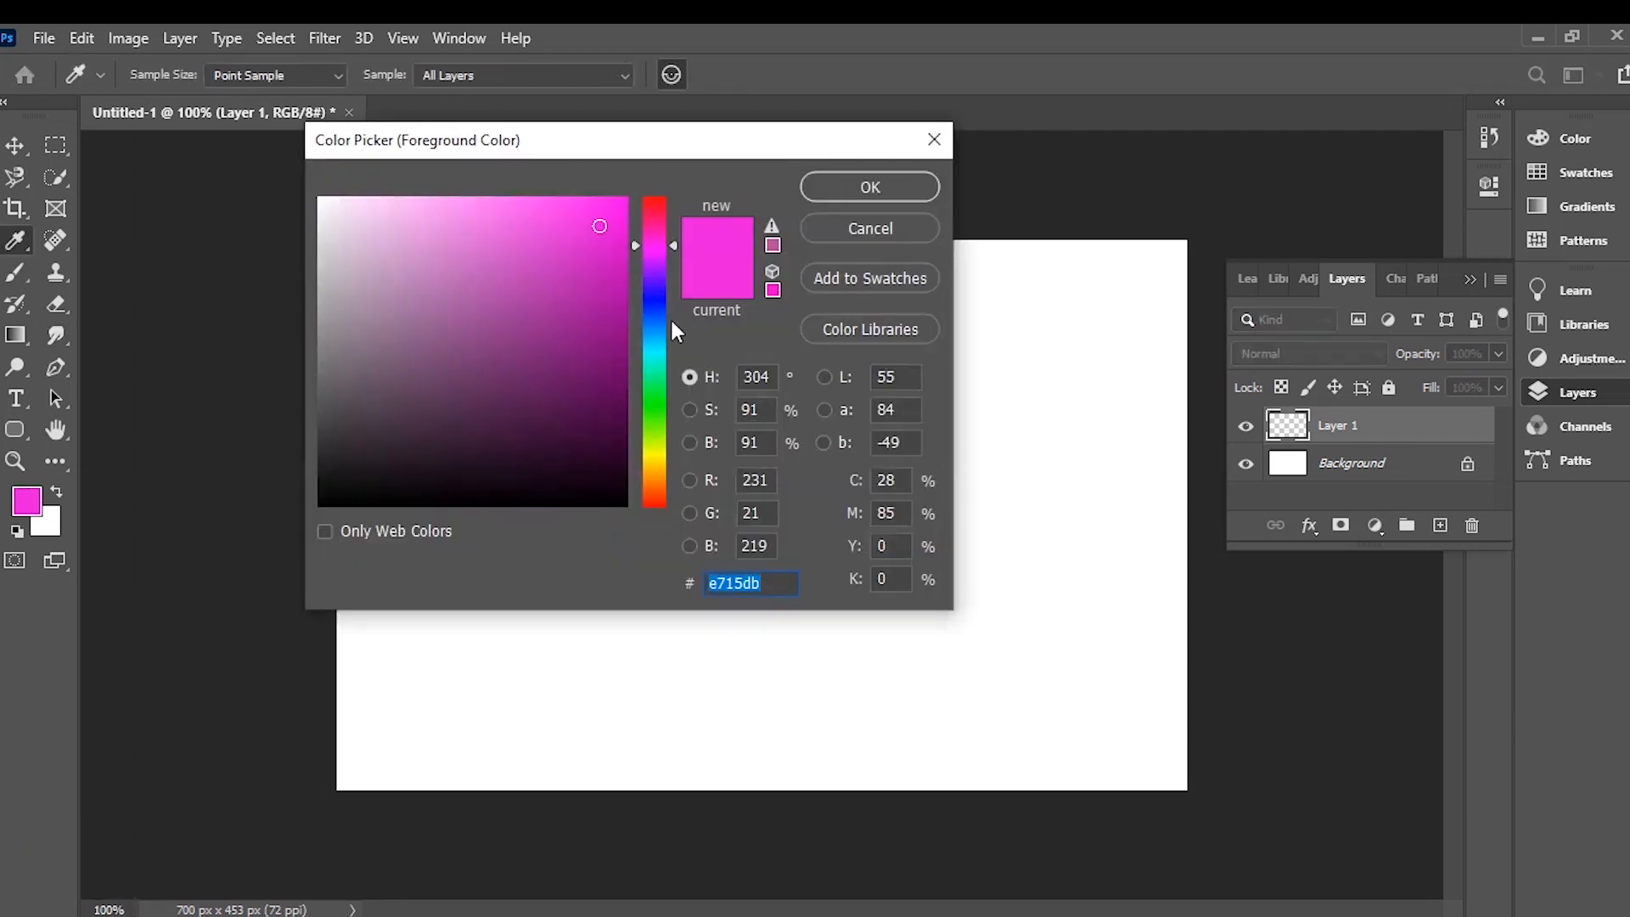
Step: Set the foreground colour to blue, #1550e7
click(649, 315)
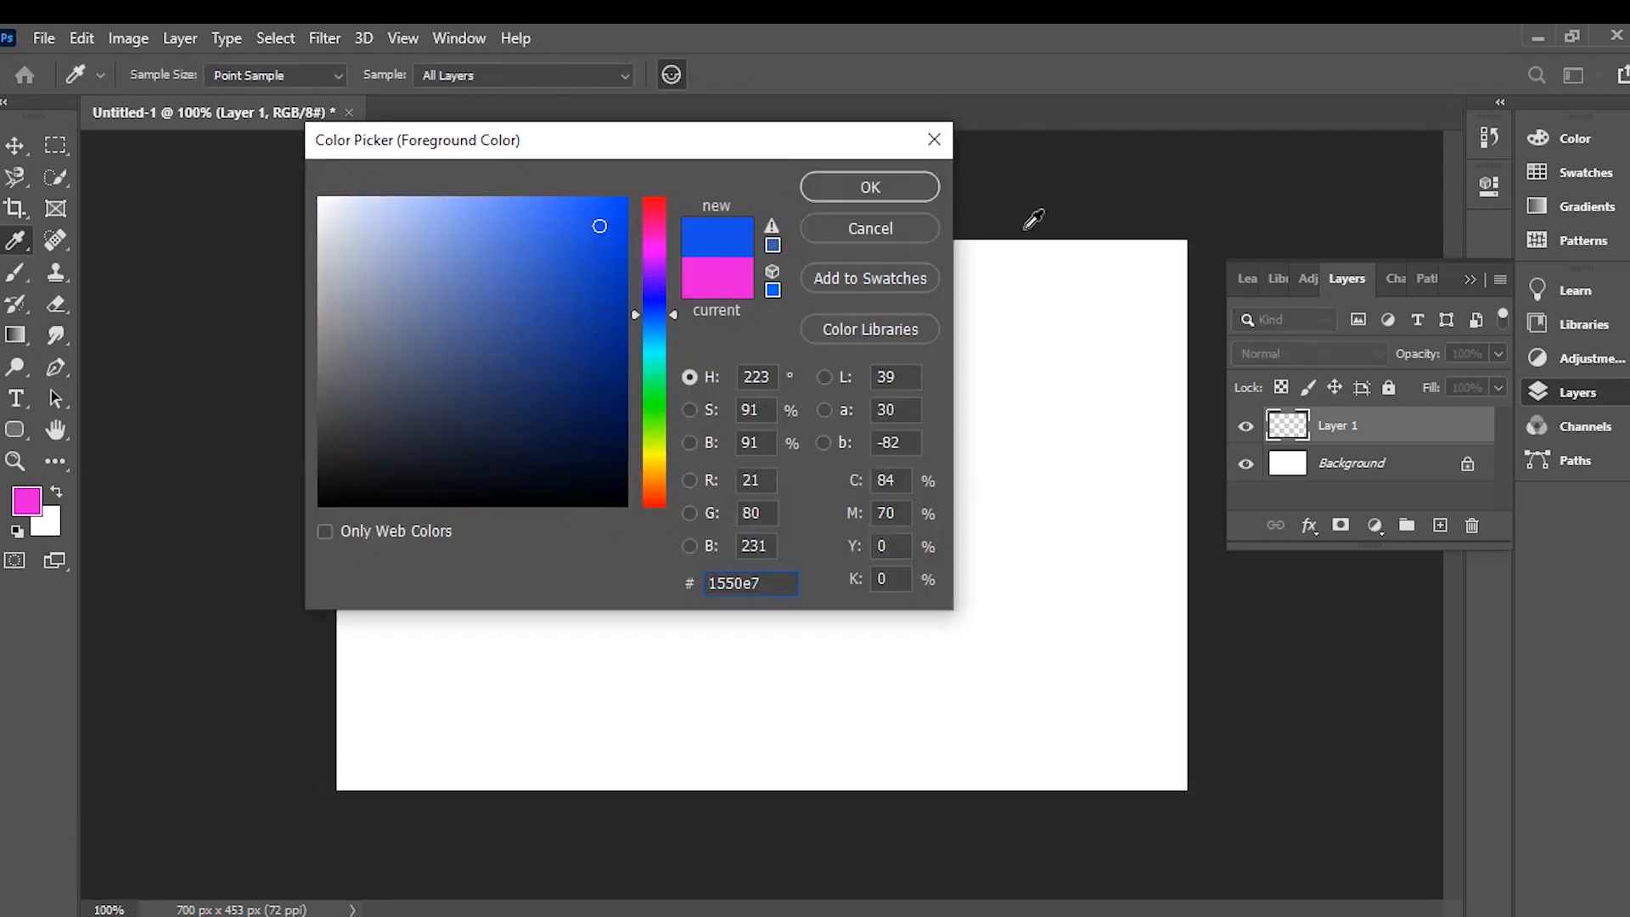
click(901, 192)
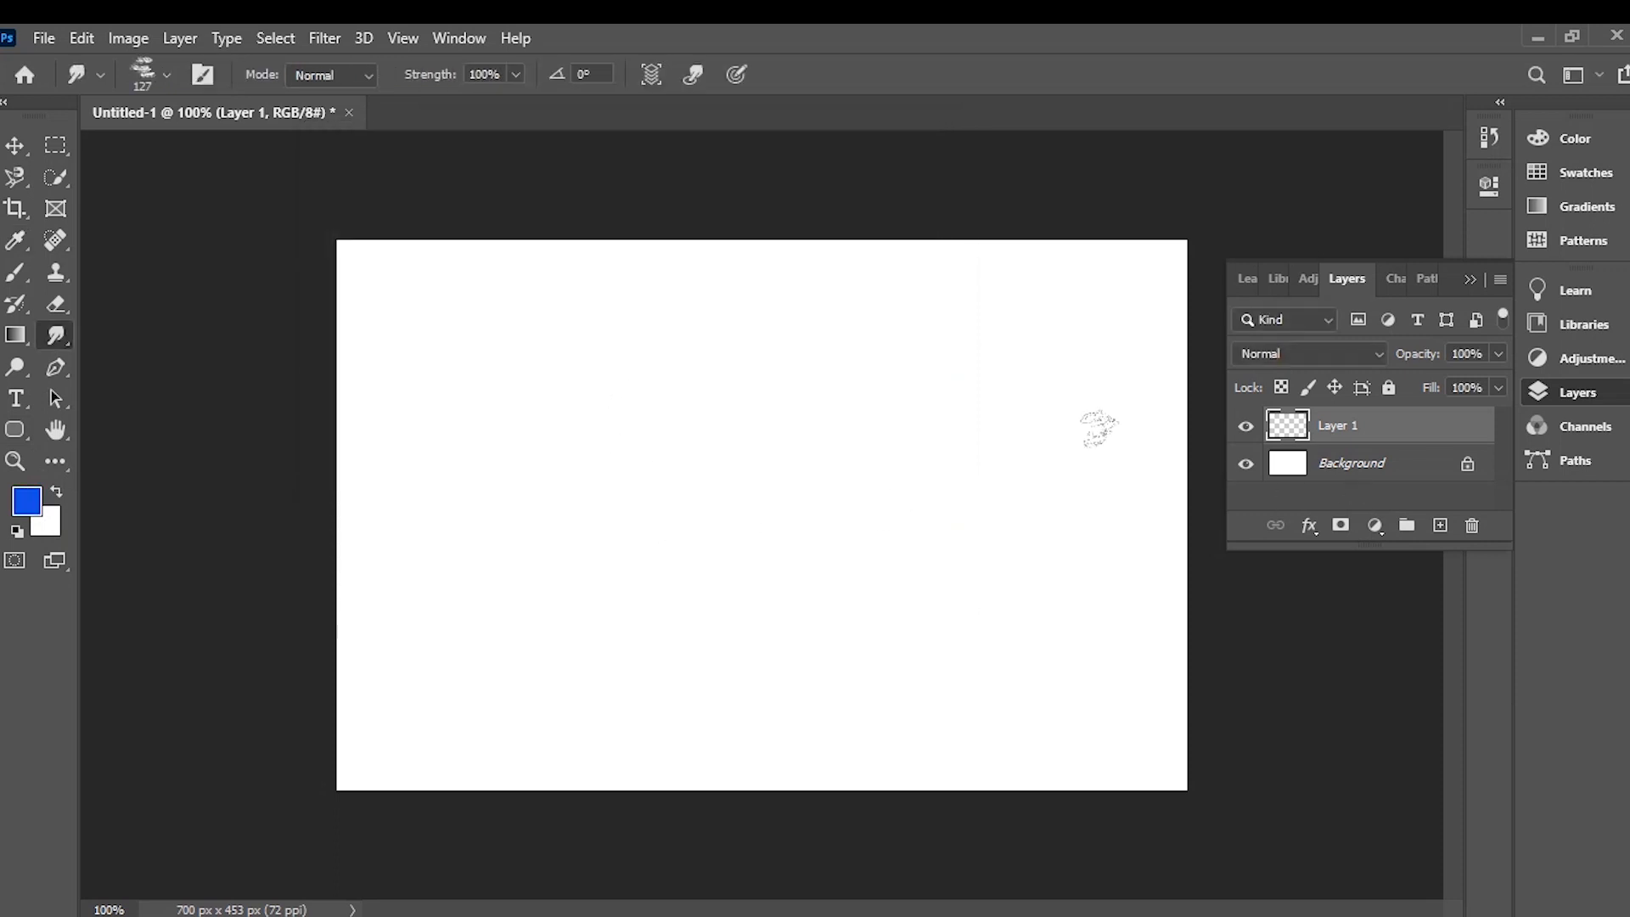
Step: Paint two broad diagonal strokes on Layer 1 with the 100 px Kyle's Real Oils Round Flex Wet brush
right_click(893, 365)
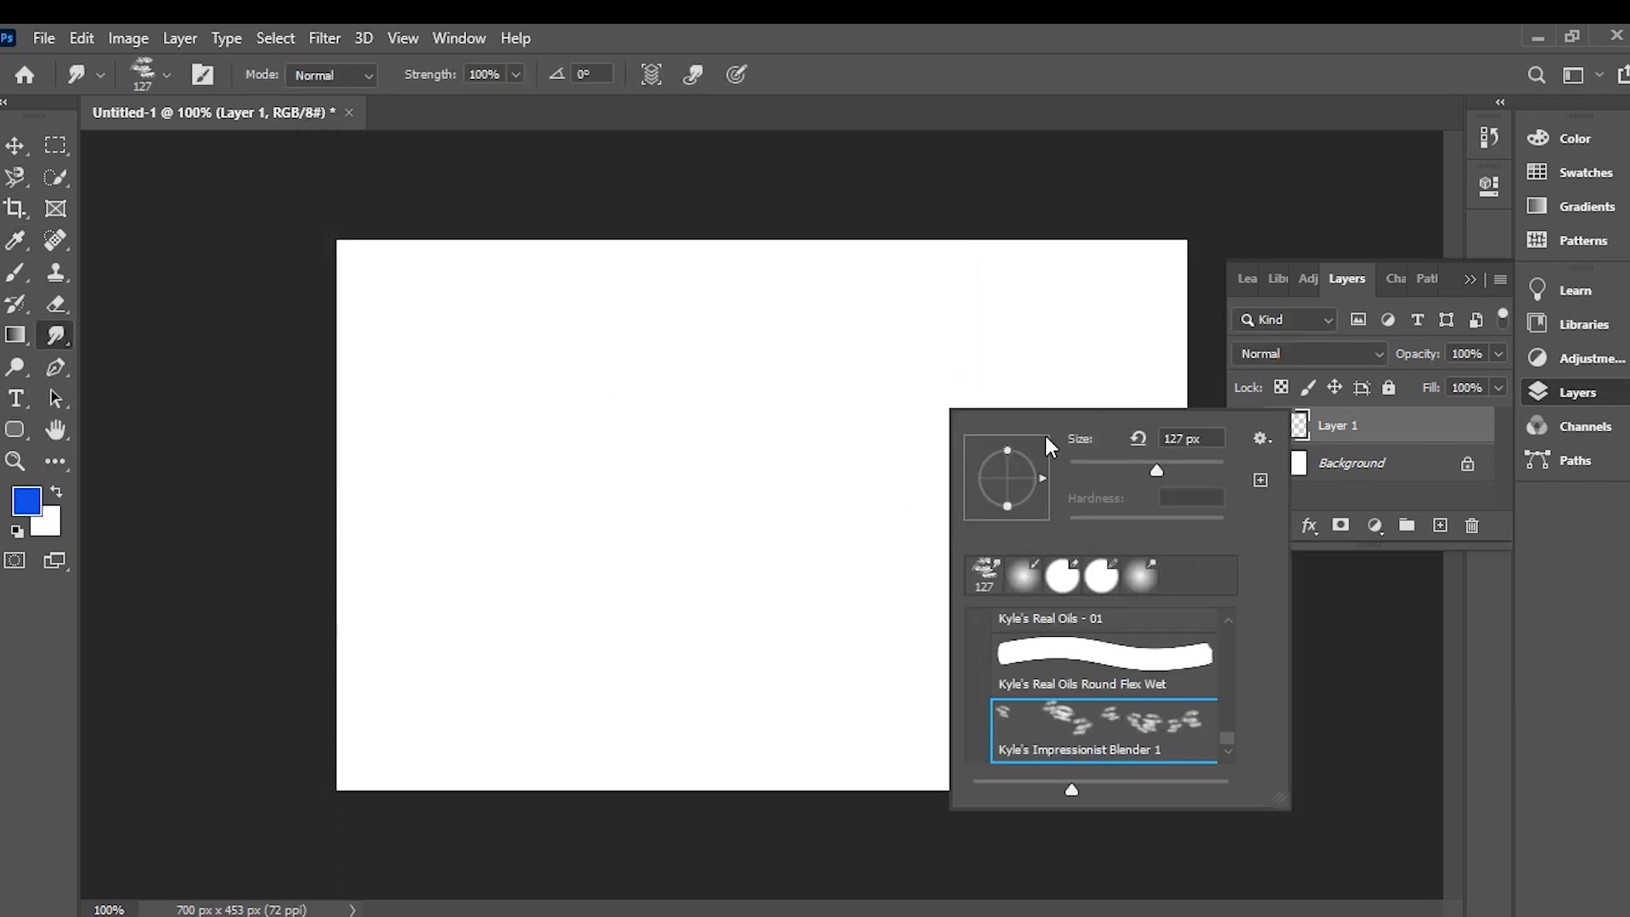
click(1260, 439)
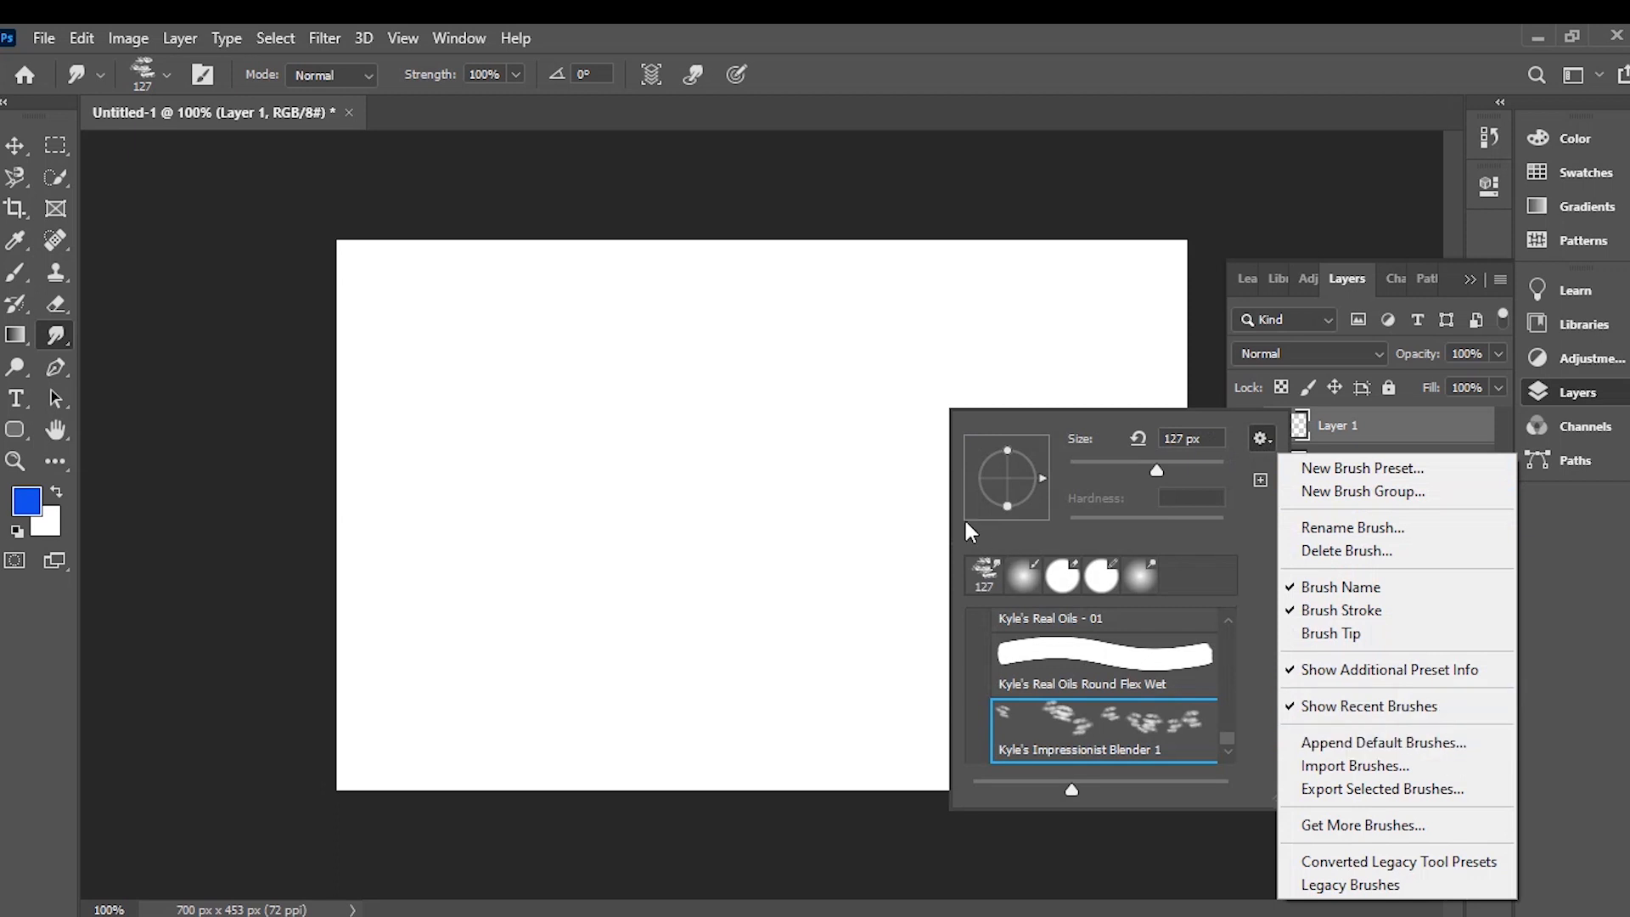
click(1226, 732)
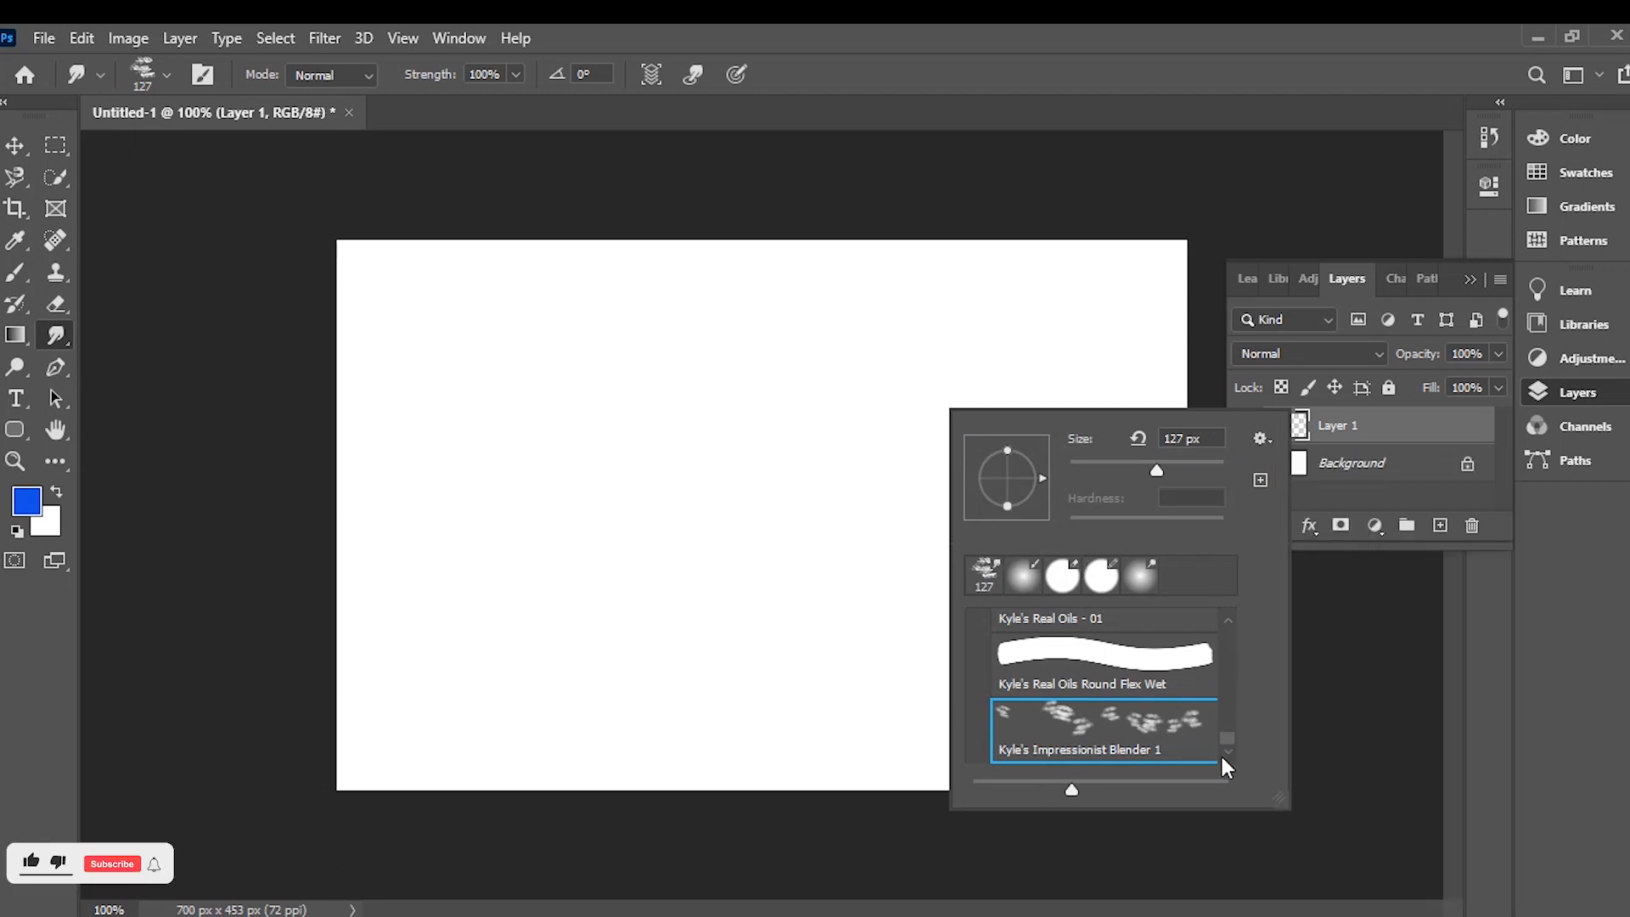
click(1144, 650)
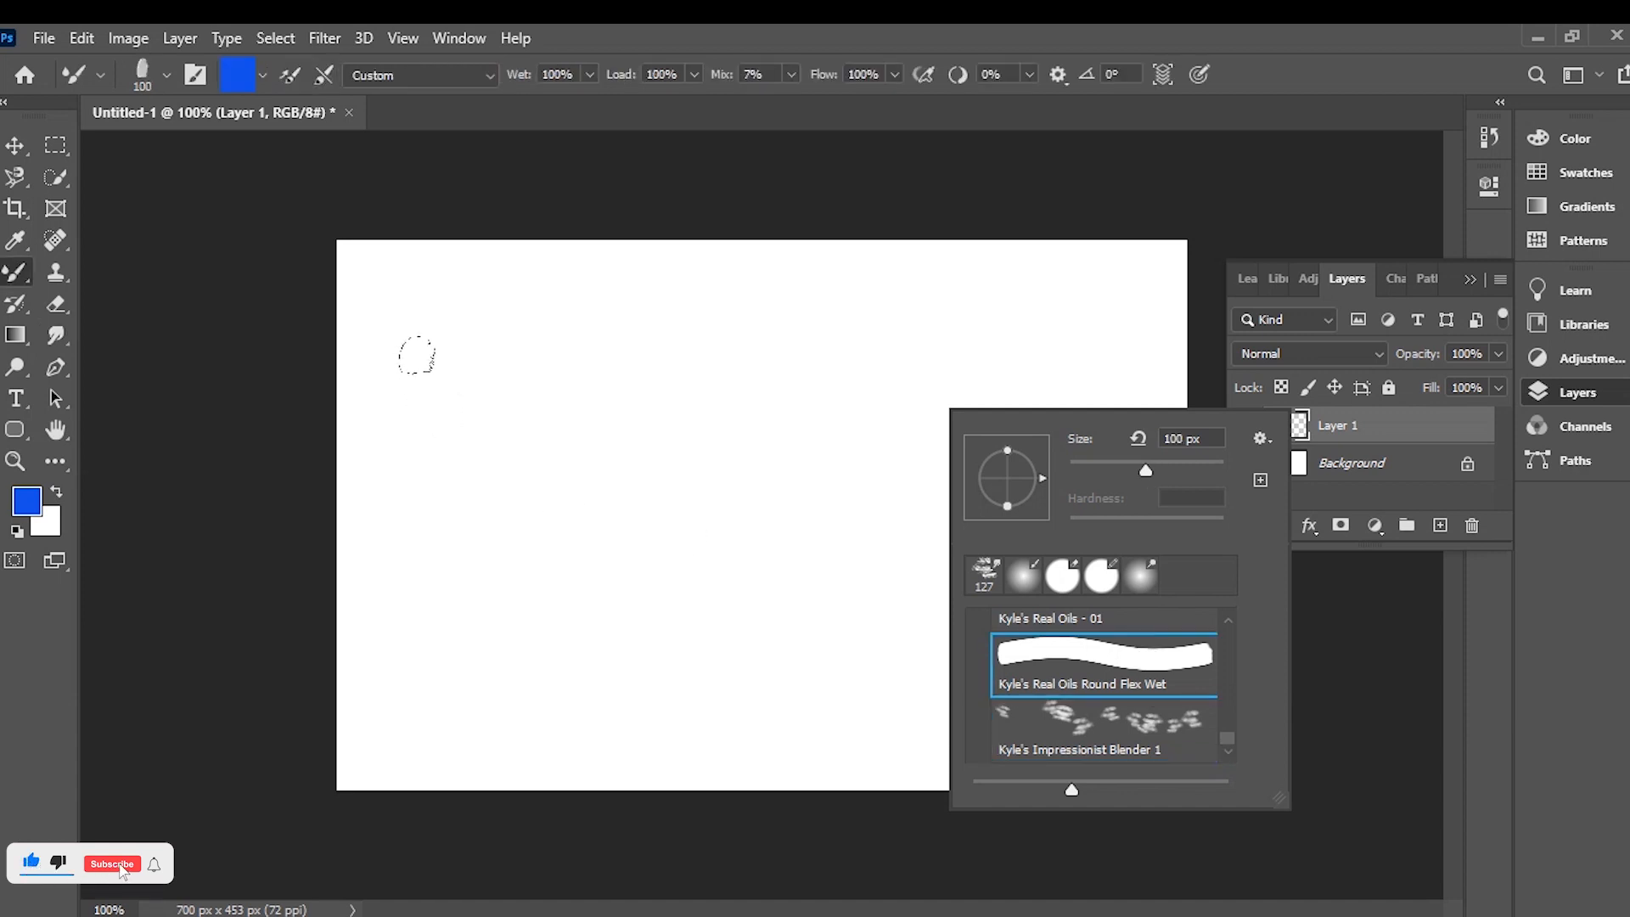
drag(416, 374, 637, 488)
mouse_move(791, 380)
mouse_down()
mouse_move(837, 485)
mouse_move(941, 588)
mouse_up()
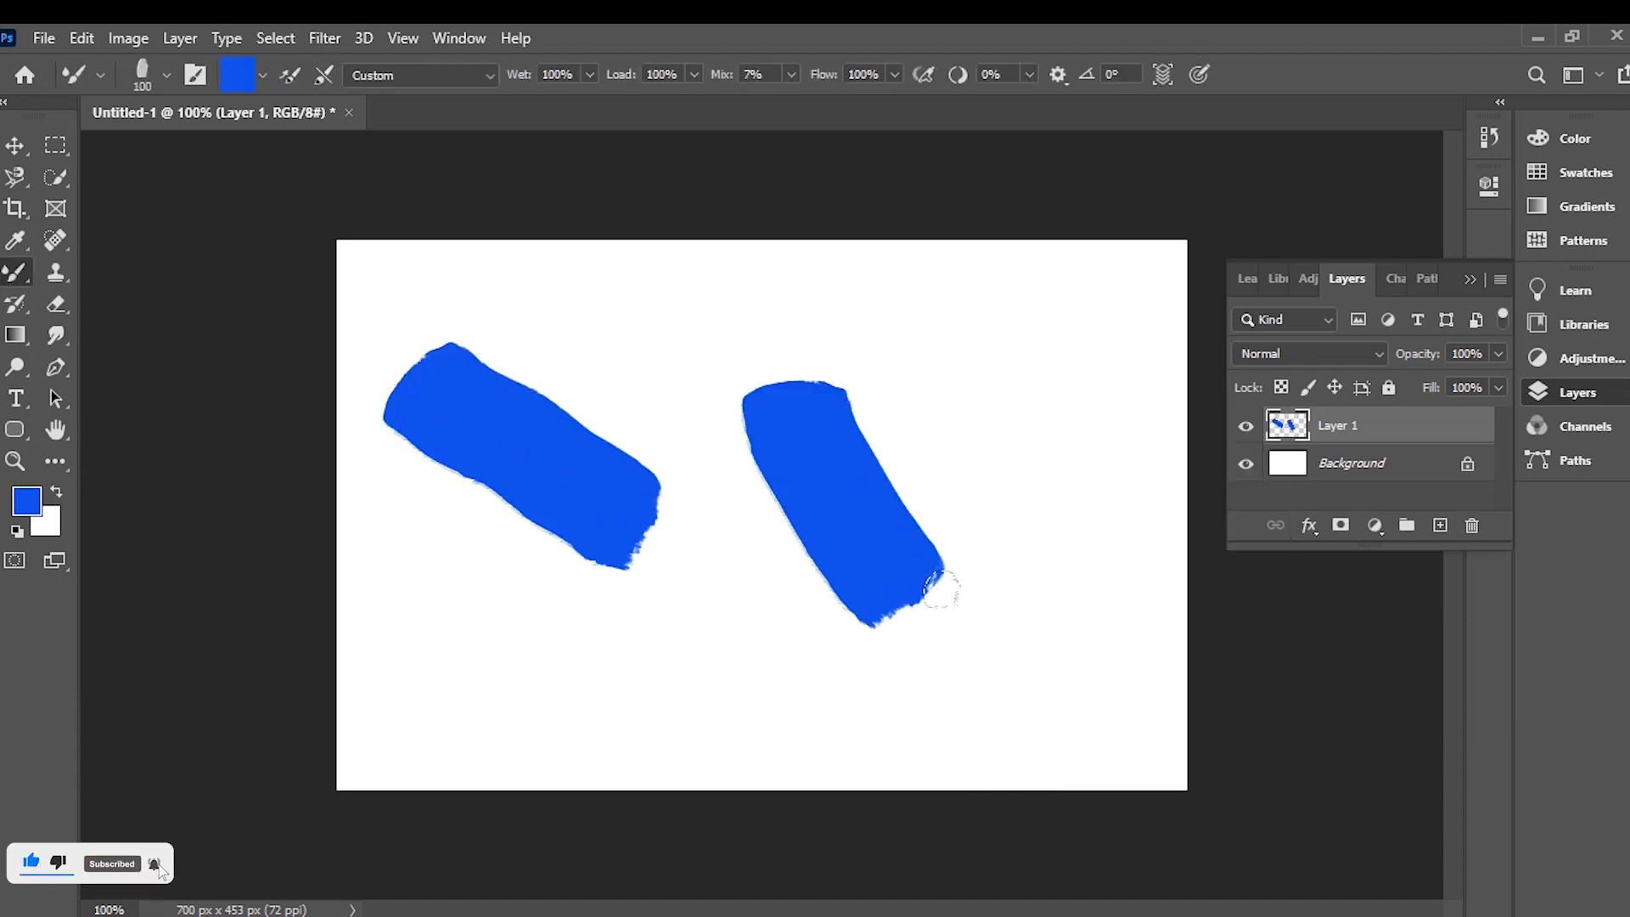
Step: Choose a 30 px rough-edged brush and paint two thin diagonal strokes at the canvas's upper right and one across its lower part
right_click(947, 486)
scroll(1237, 734, up, 3)
click(1138, 768)
drag(895, 322, 1012, 501)
drag(1027, 352, 1100, 553)
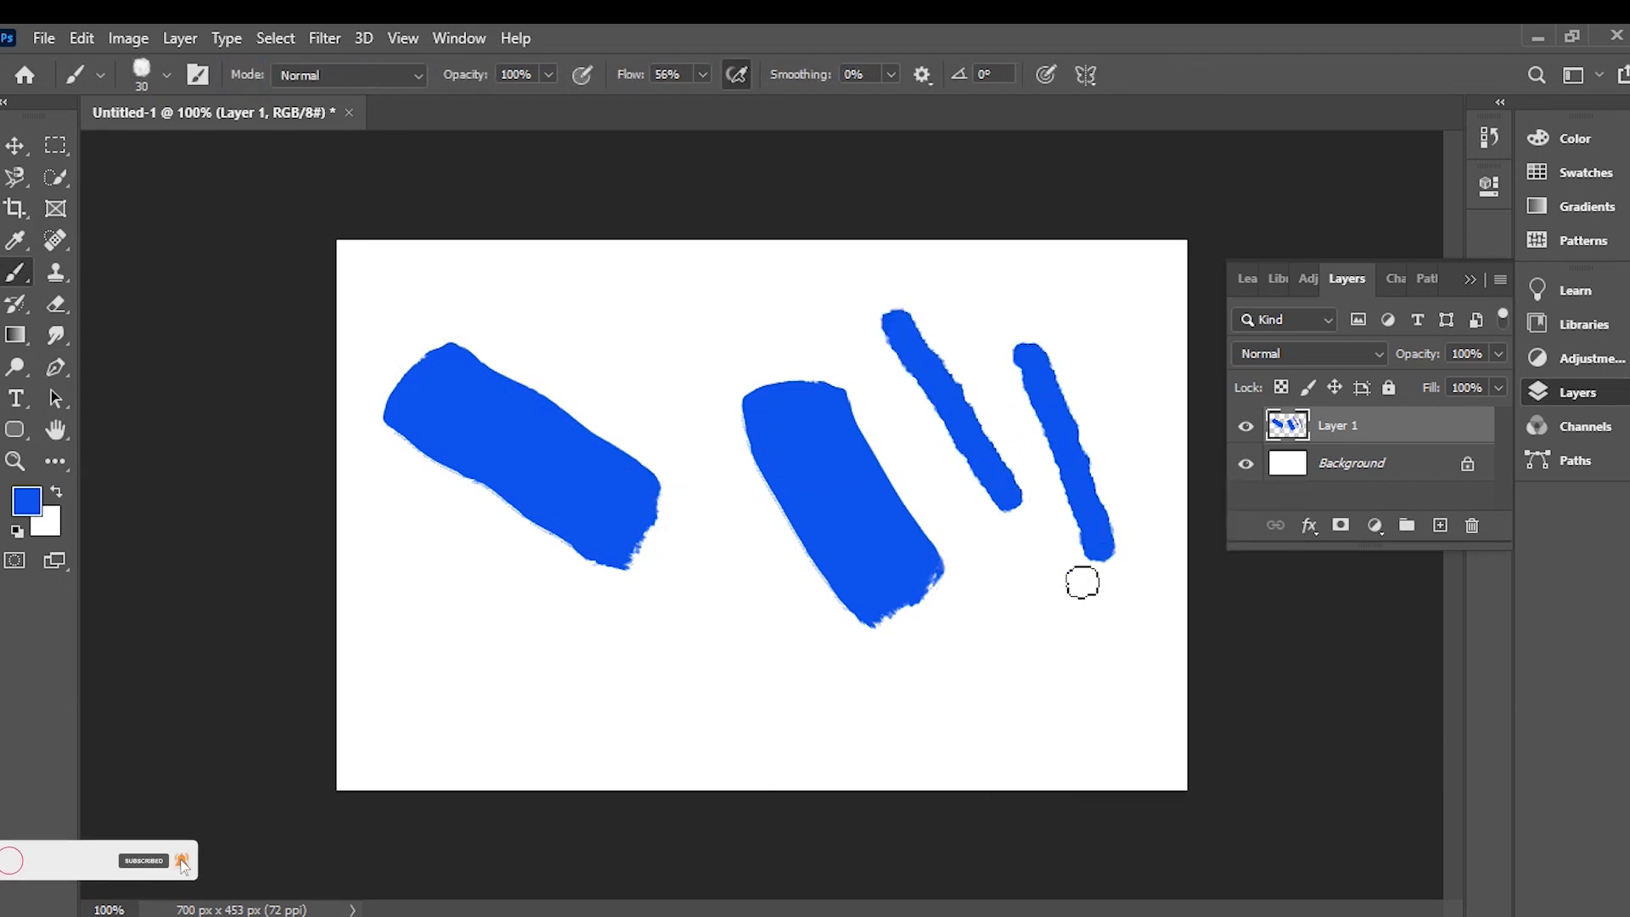
mouse_move(507, 647)
mouse_down()
mouse_move(603, 686)
mouse_move(799, 706)
mouse_up()
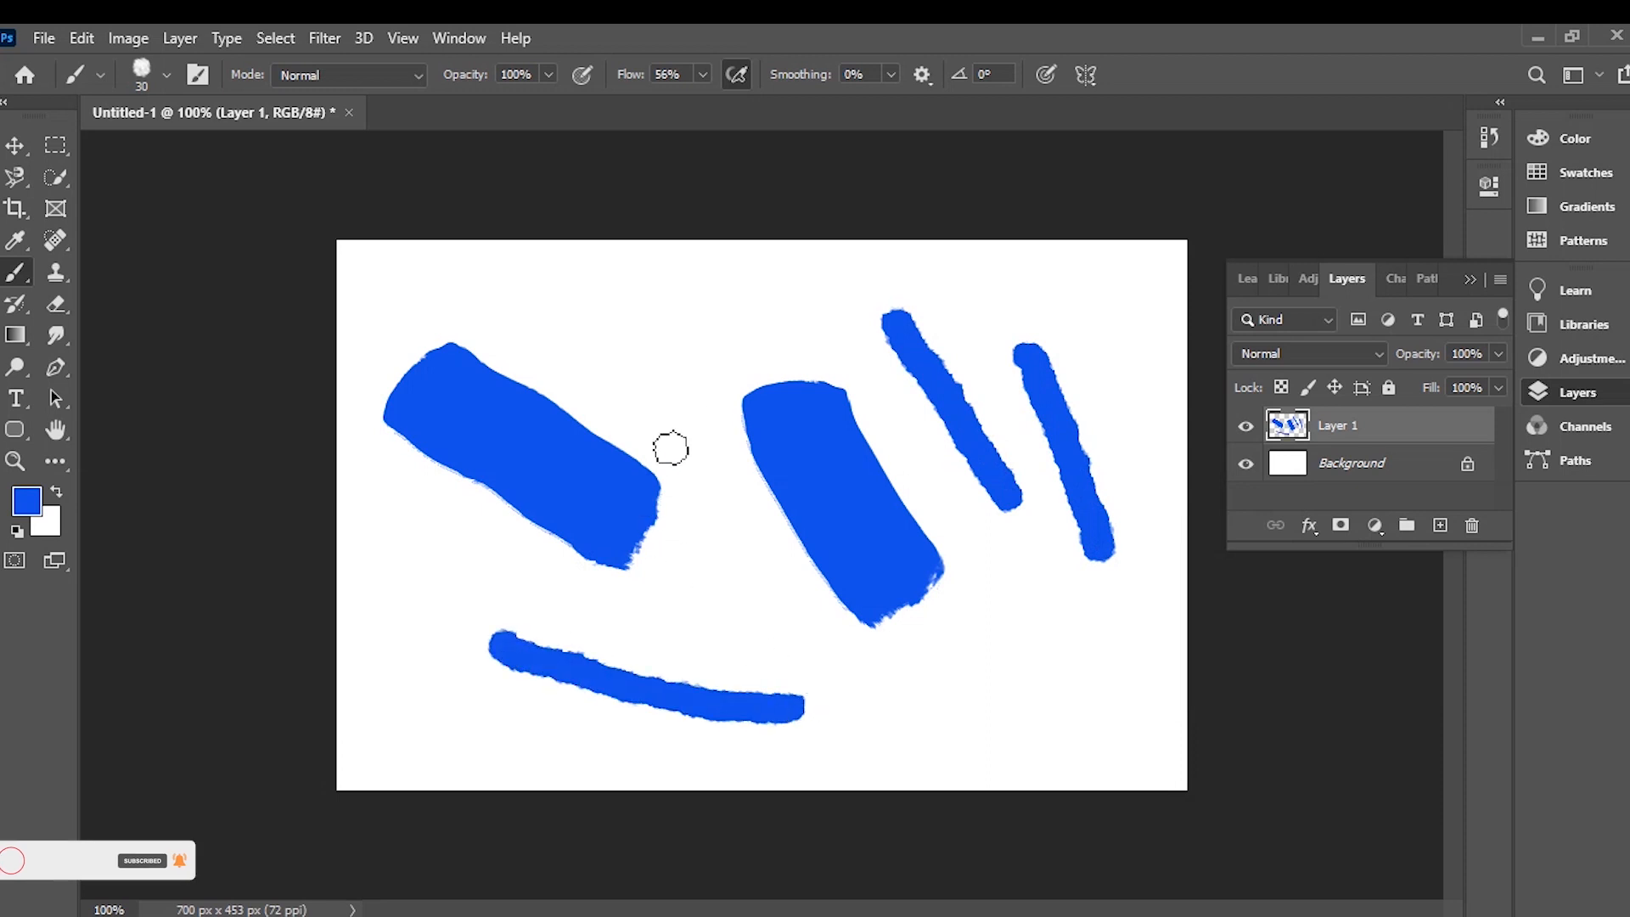
Step: Choose a 112 px grainy textured brush and paint several speckled strokes across the upper and lower parts of the canvas
right_click(707, 419)
drag(993, 680, 997, 701)
click(927, 683)
drag(526, 327, 696, 552)
mouse_move(389, 612)
mouse_down()
mouse_move(510, 653)
mouse_move(906, 698)
mouse_move(971, 676)
mouse_move(939, 526)
mouse_up()
drag(1044, 552, 845, 686)
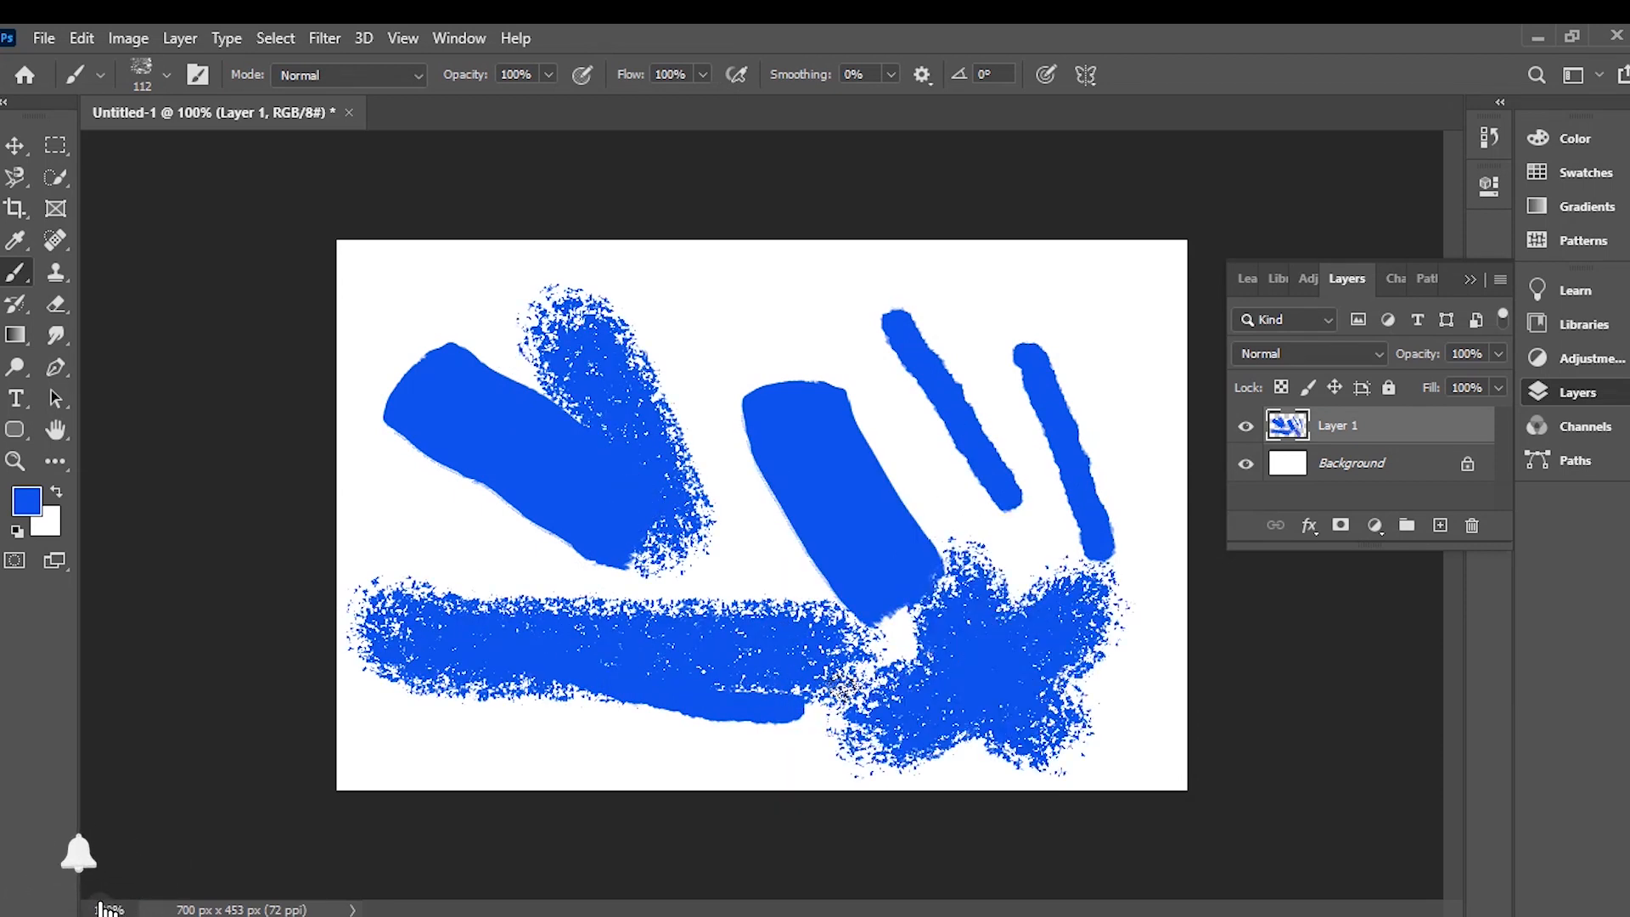
drag(726, 335, 738, 480)
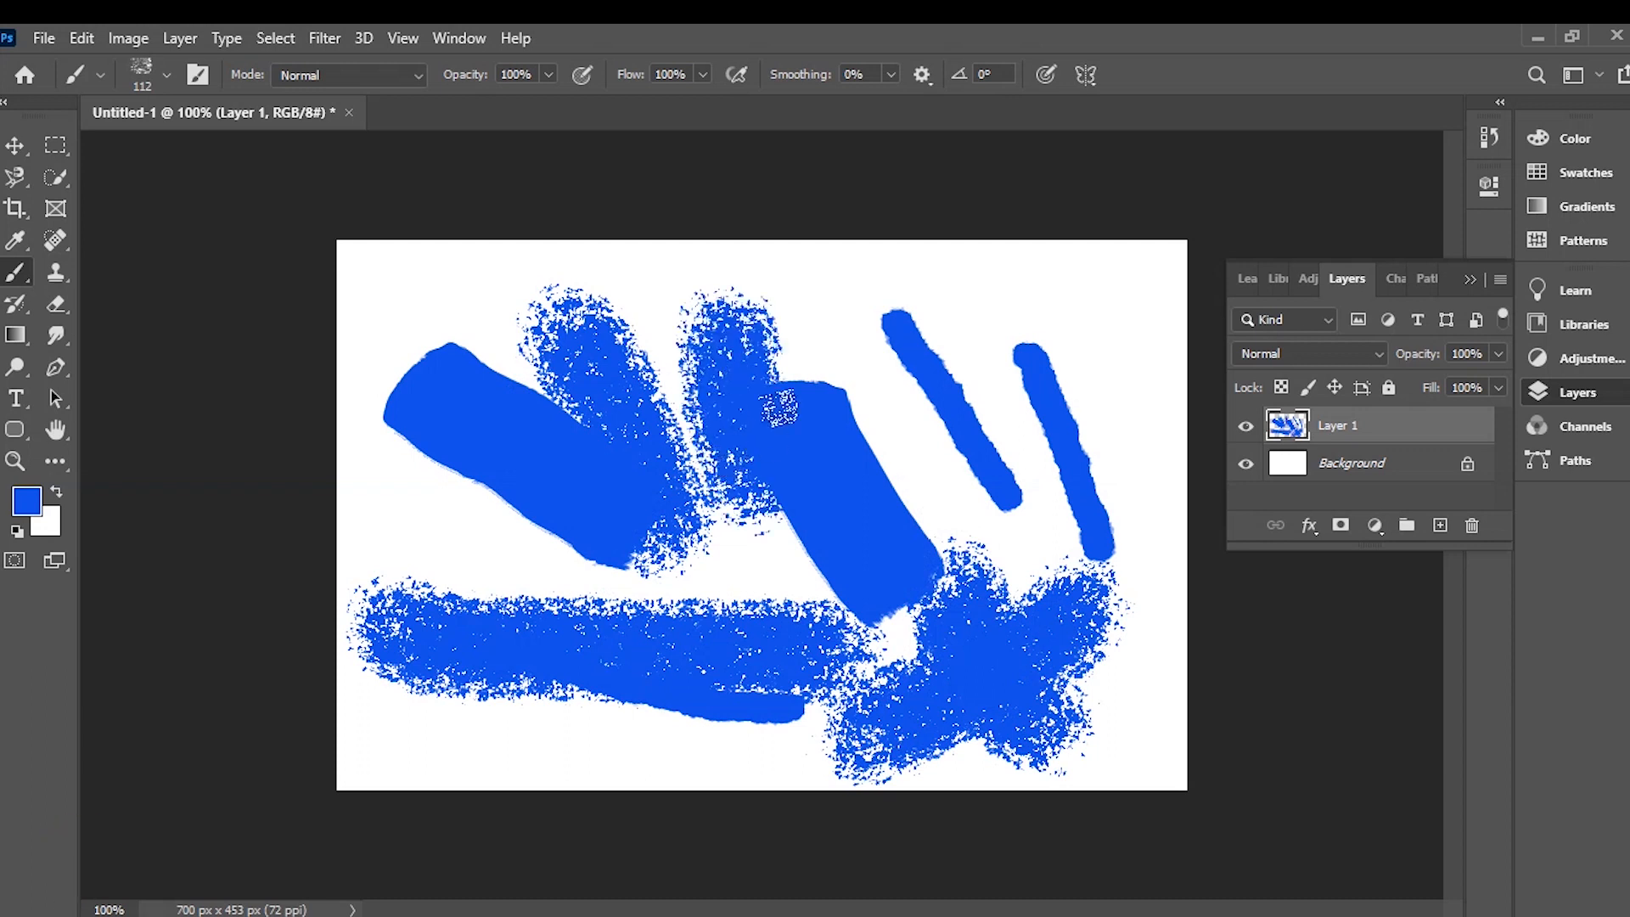
Step: Choose the Soft Round Pressure Opacity brush at 112 px and paint three soft diagonal strokes at the canvas's left edge, upper middle and right side
right_click(788, 342)
scroll(1112, 641, up, 3)
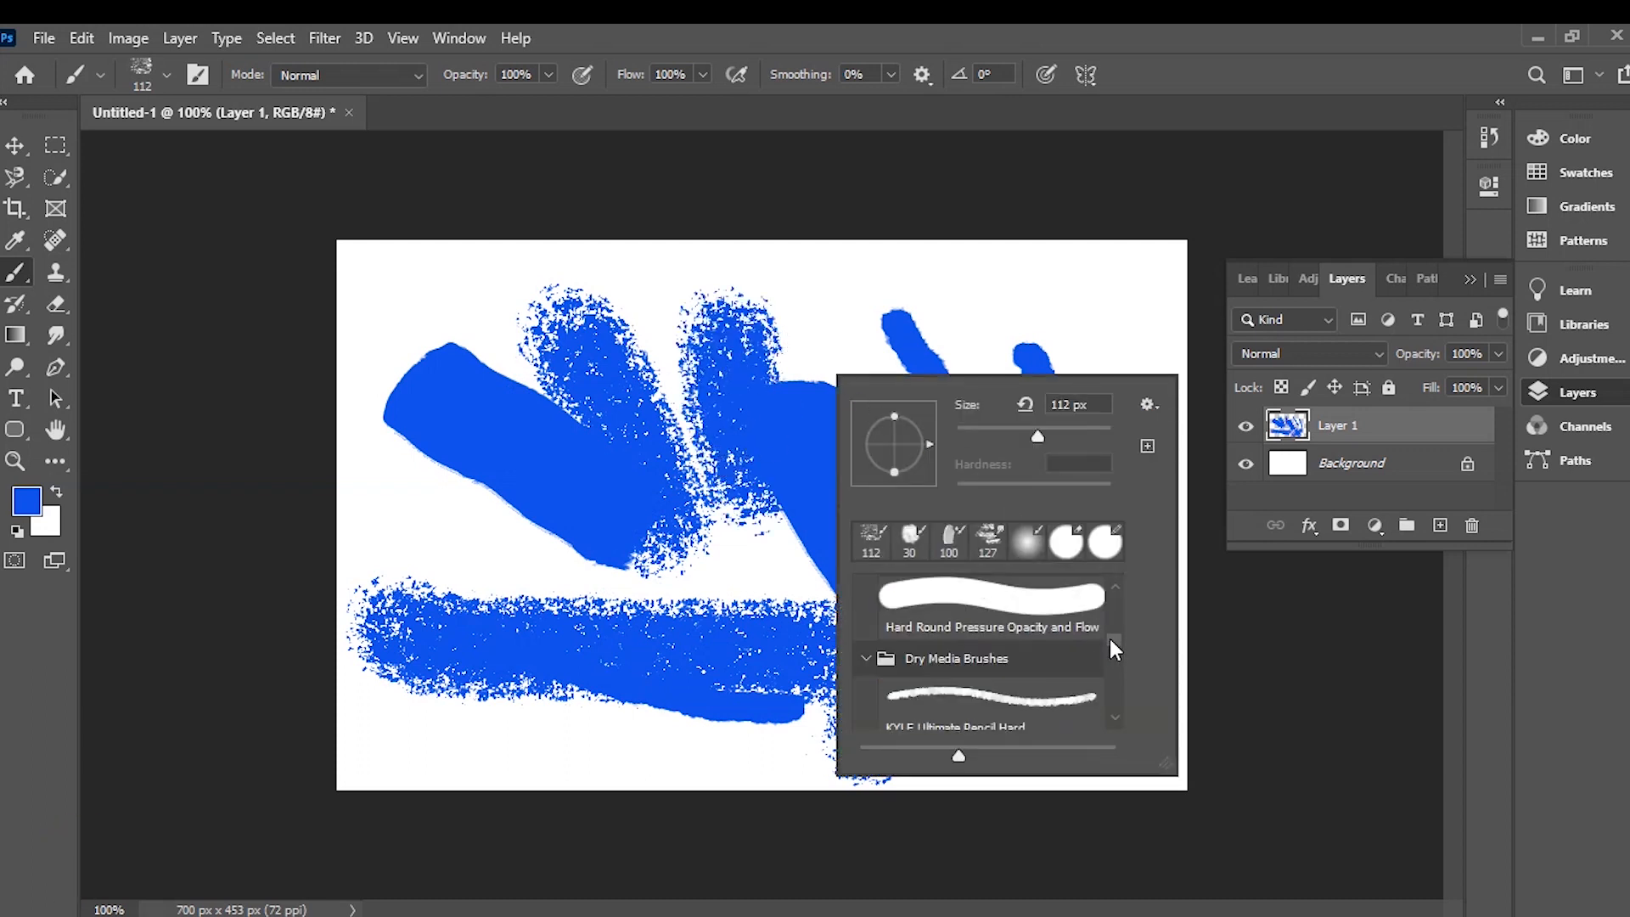
scroll(1112, 608, up, 2)
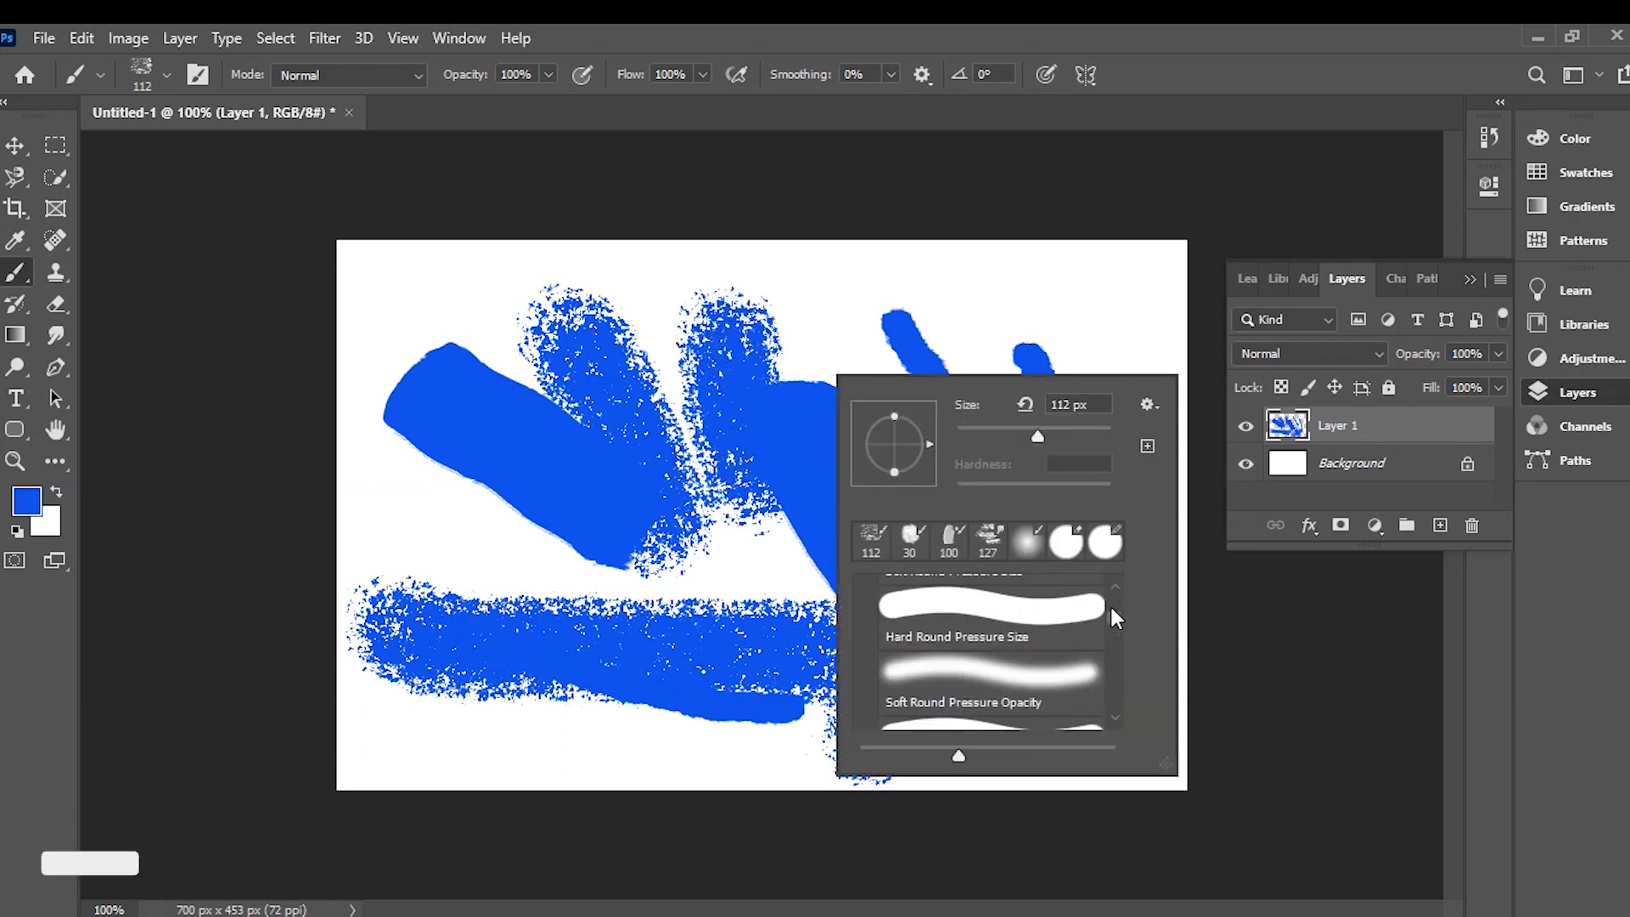
click(972, 672)
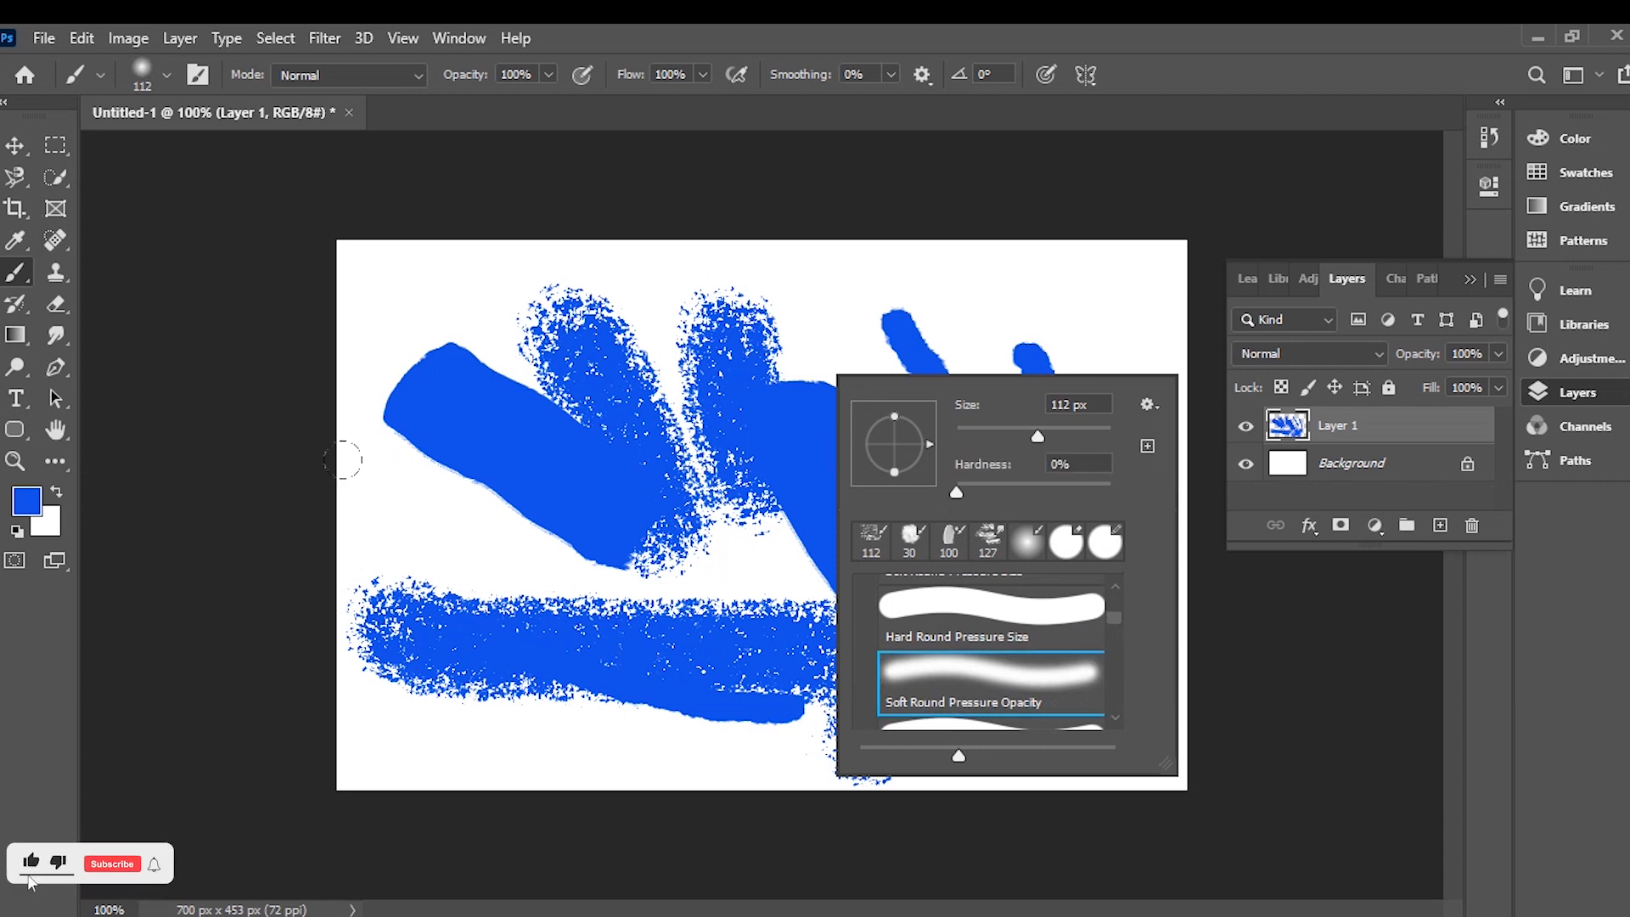
drag(343, 461, 460, 583)
mouse_move(745, 289)
mouse_down()
mouse_move(883, 526)
mouse_move(849, 620)
mouse_up()
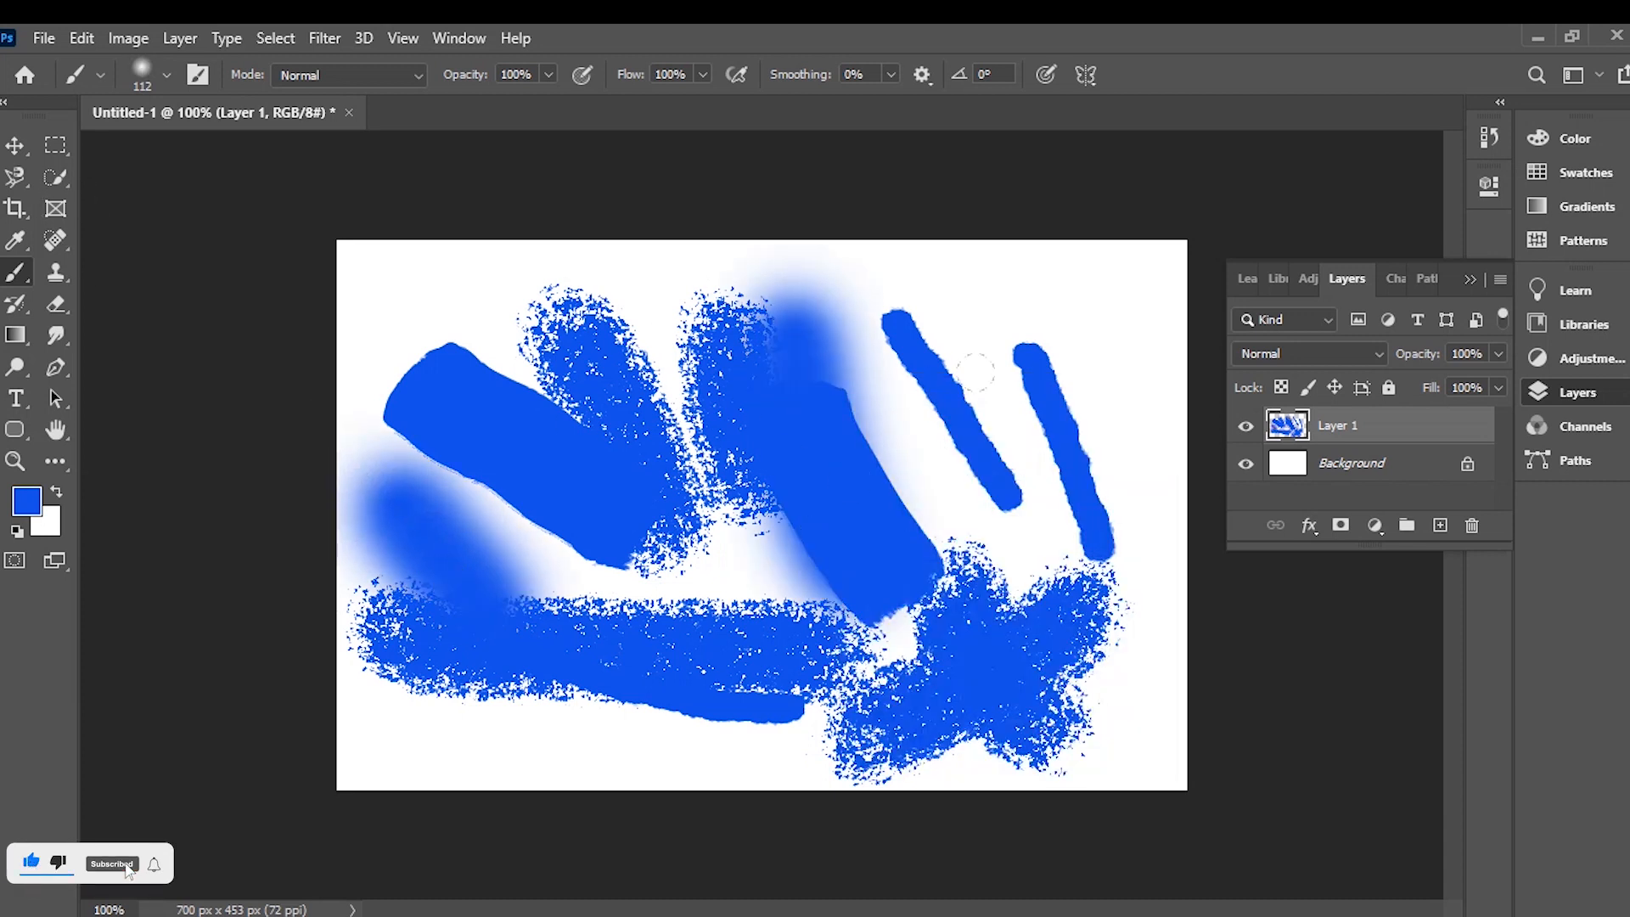
drag(1095, 373, 919, 510)
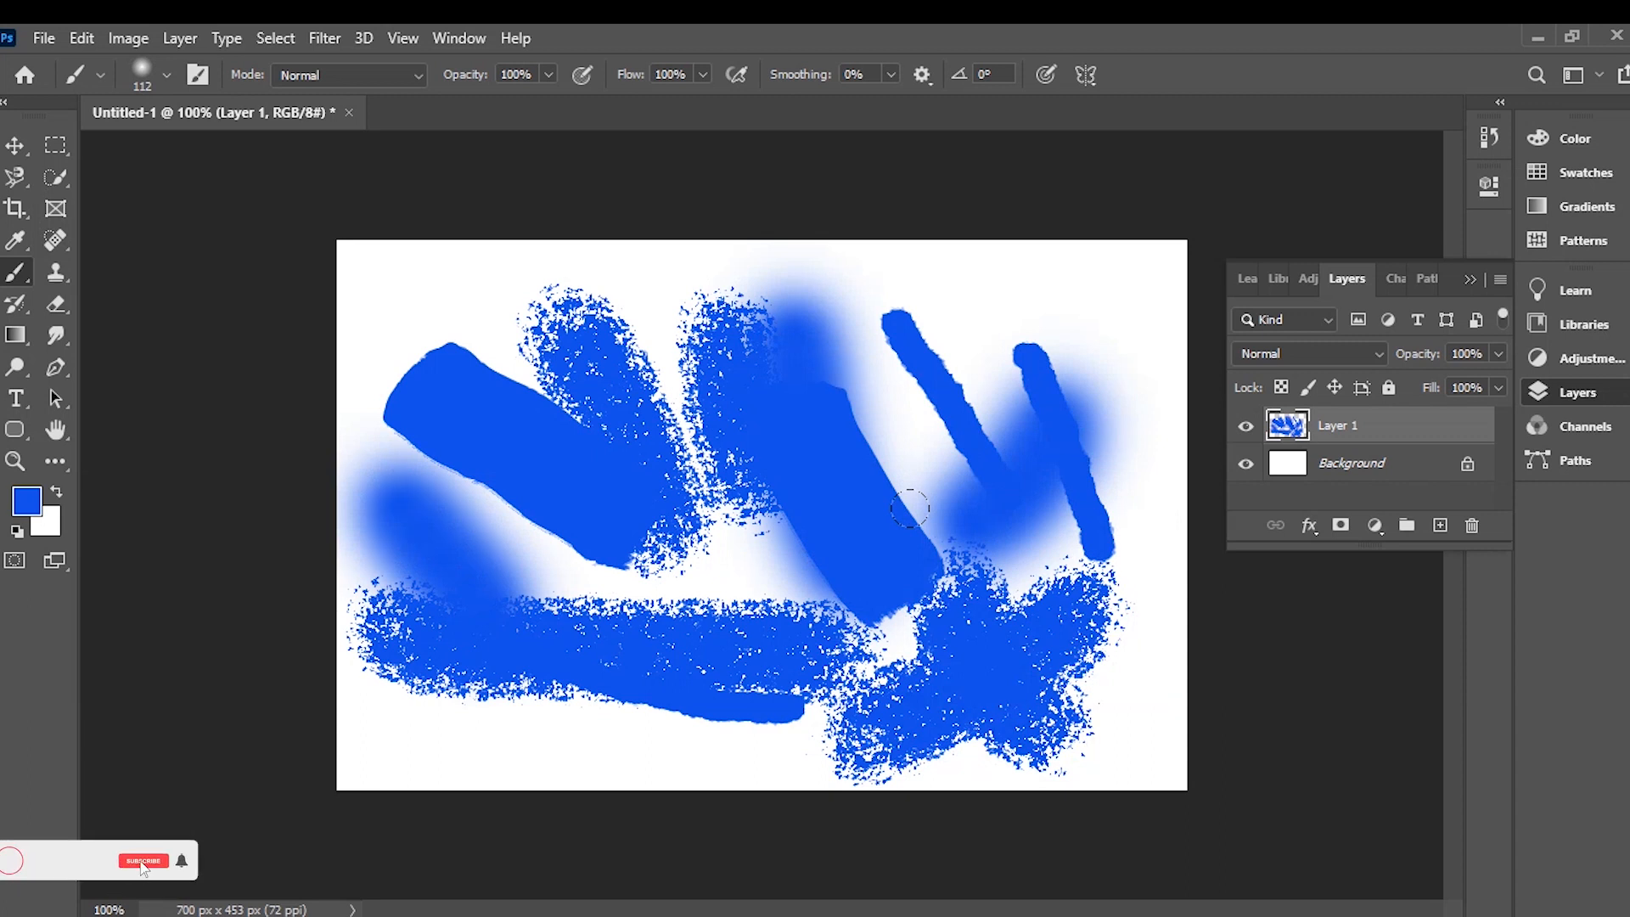
Step: Clear all painted strokes from Layer 1 and reduce the brush size to 10 px
key(Delete)
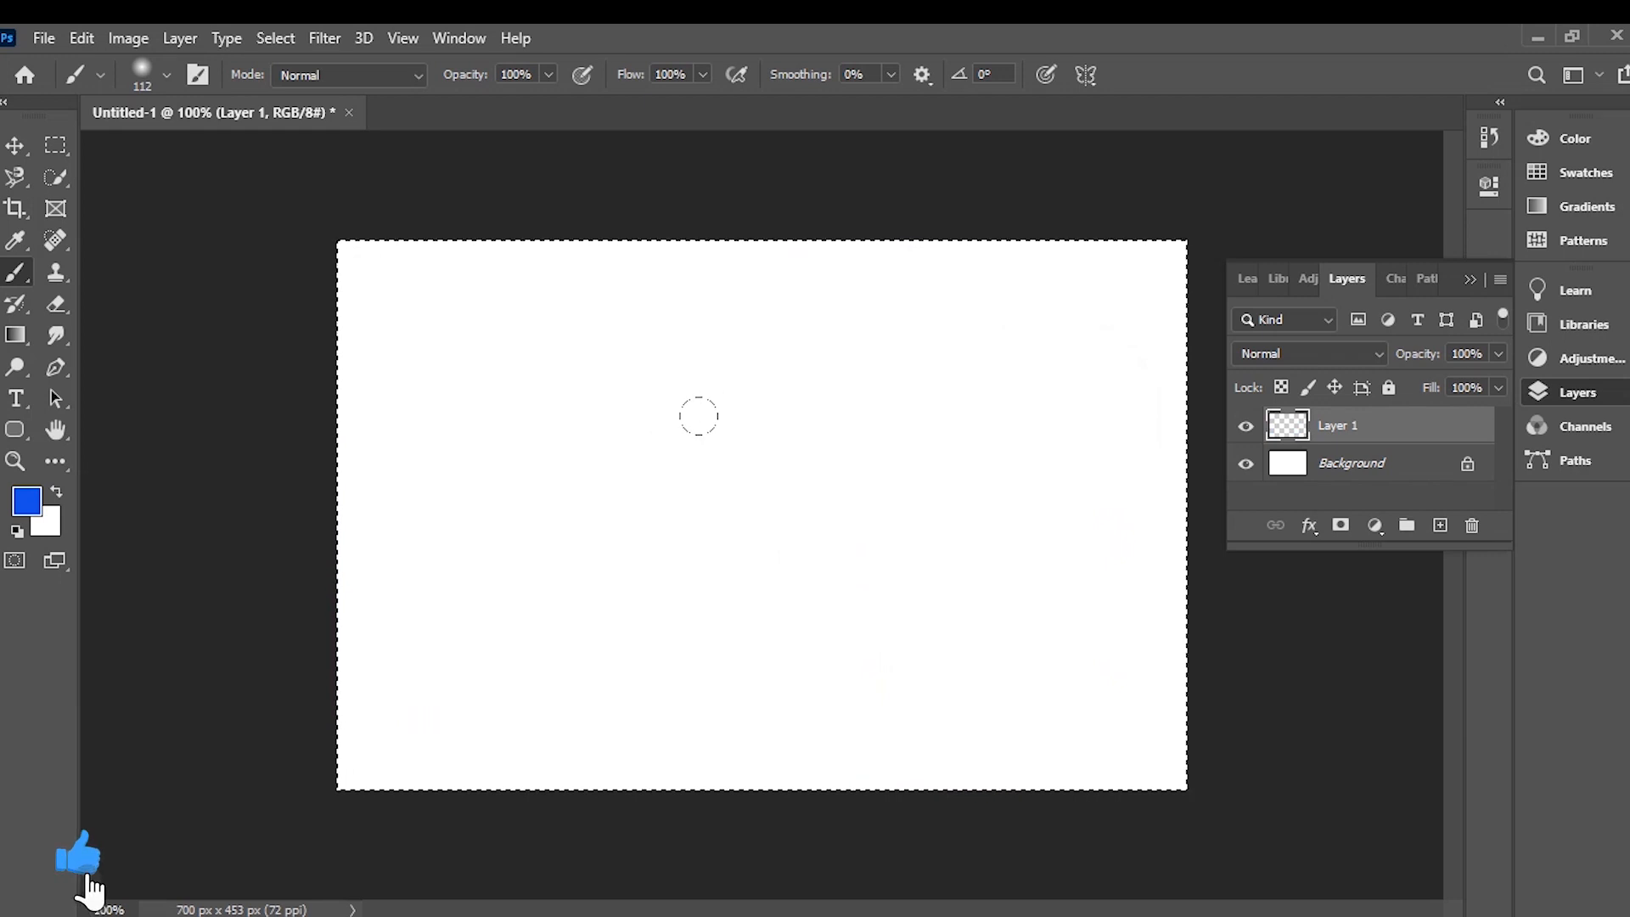
key(bracketleft)
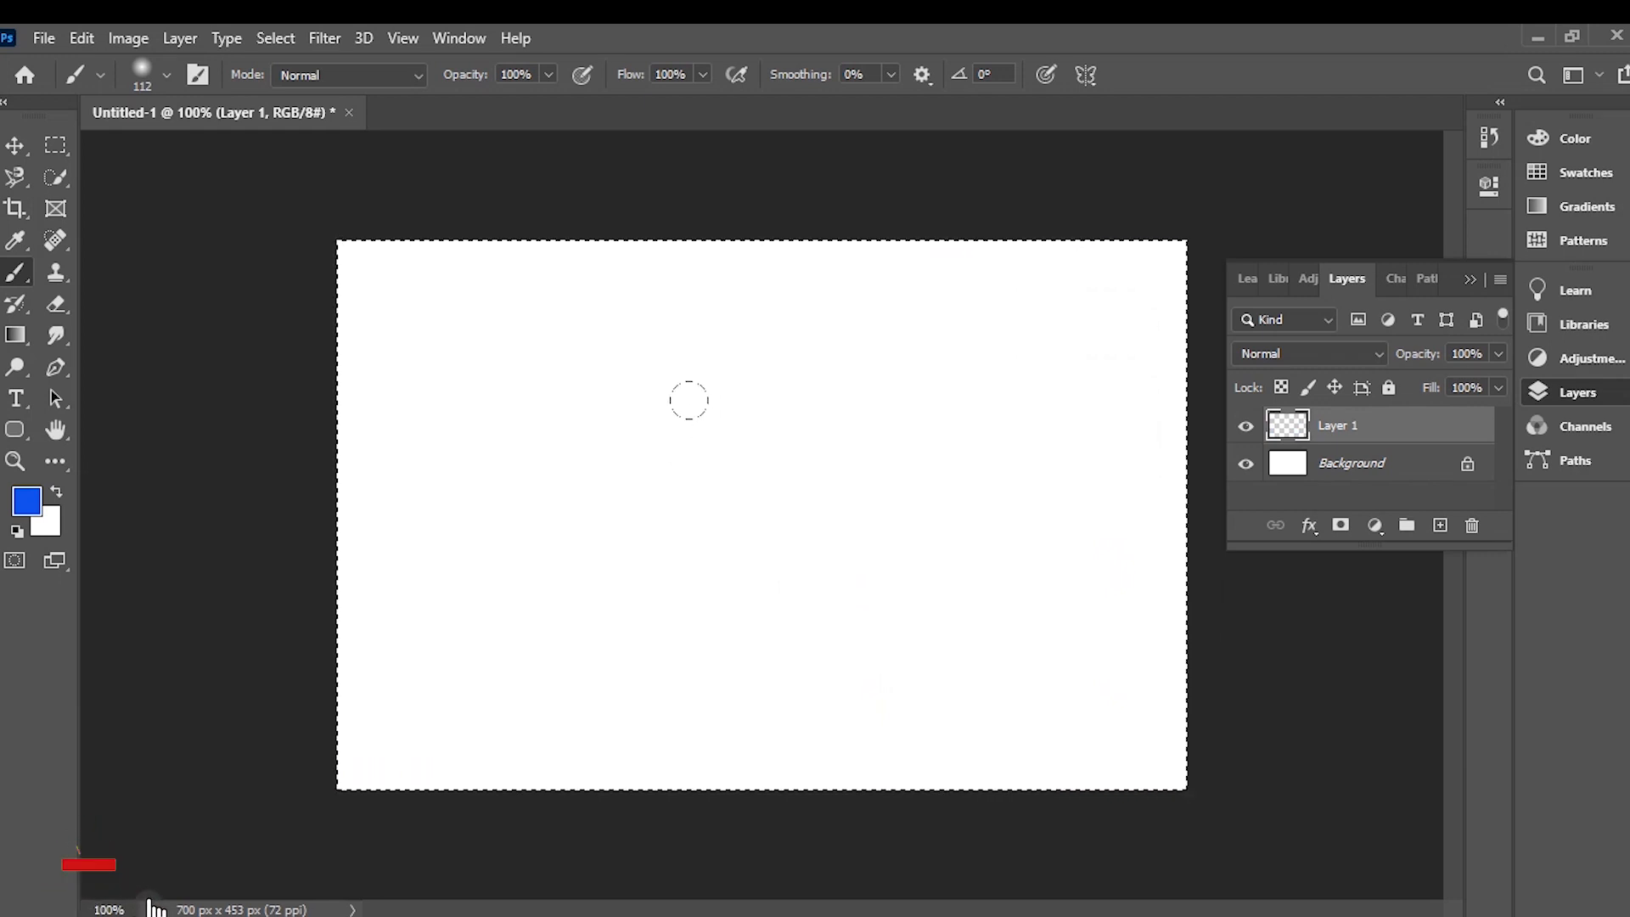
key(bracketleft)
key(bracketleft)
key(bracketleft)
key(bracketleft)
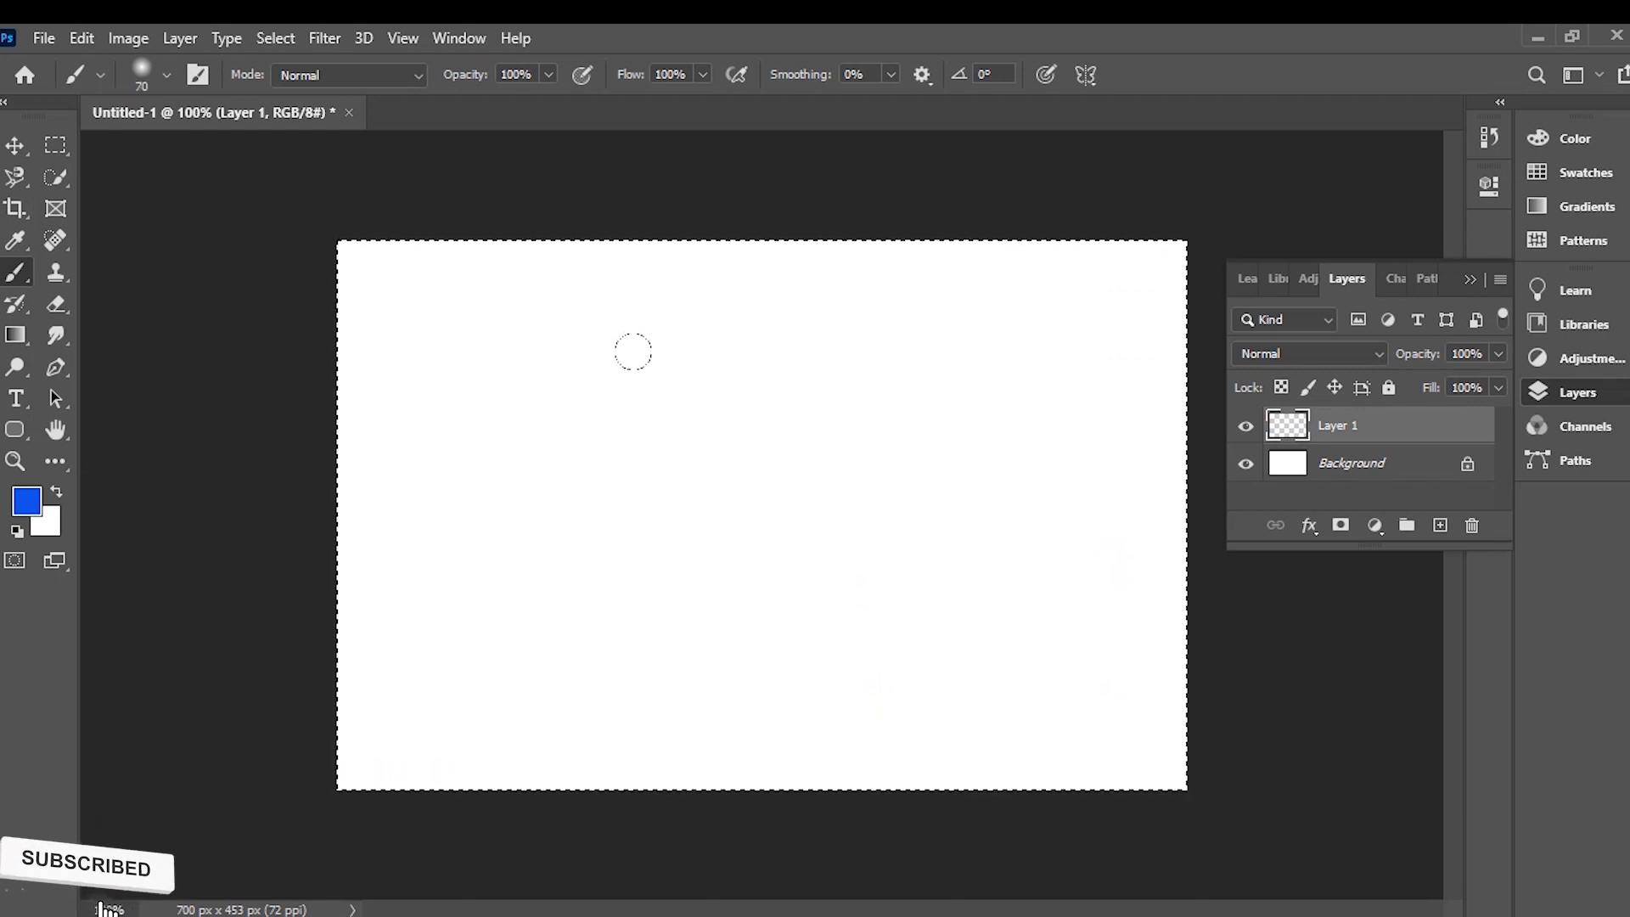
key(bracketleft)
key(bracketleft)
key(bracketleft)
key(bracketleft)
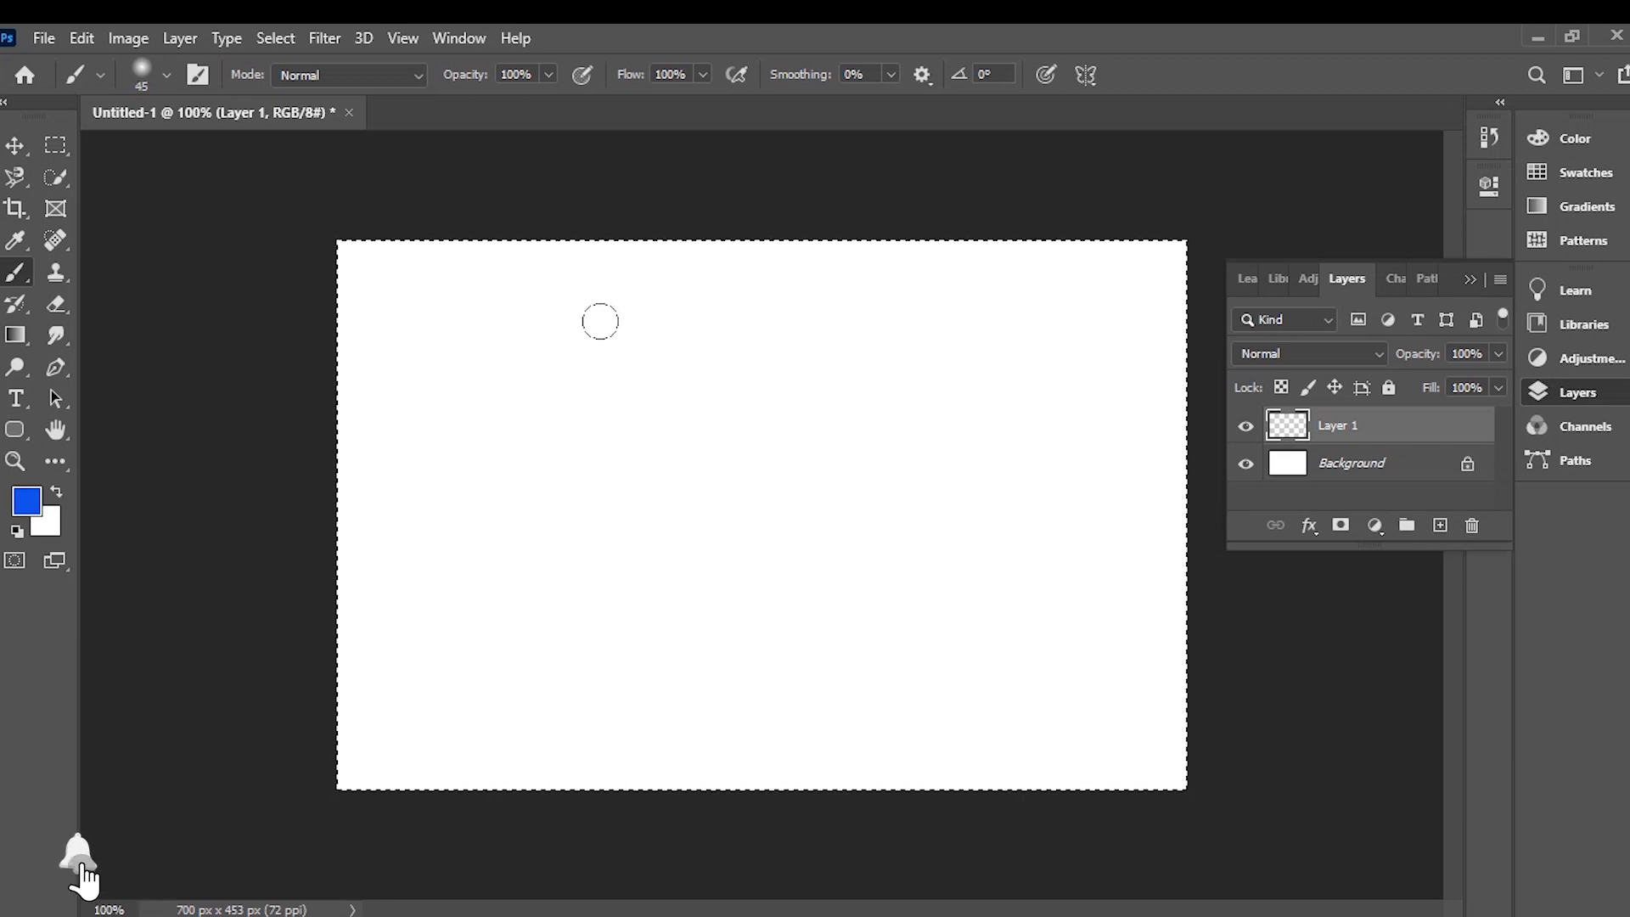
key(bracketleft)
key(bracketleft)
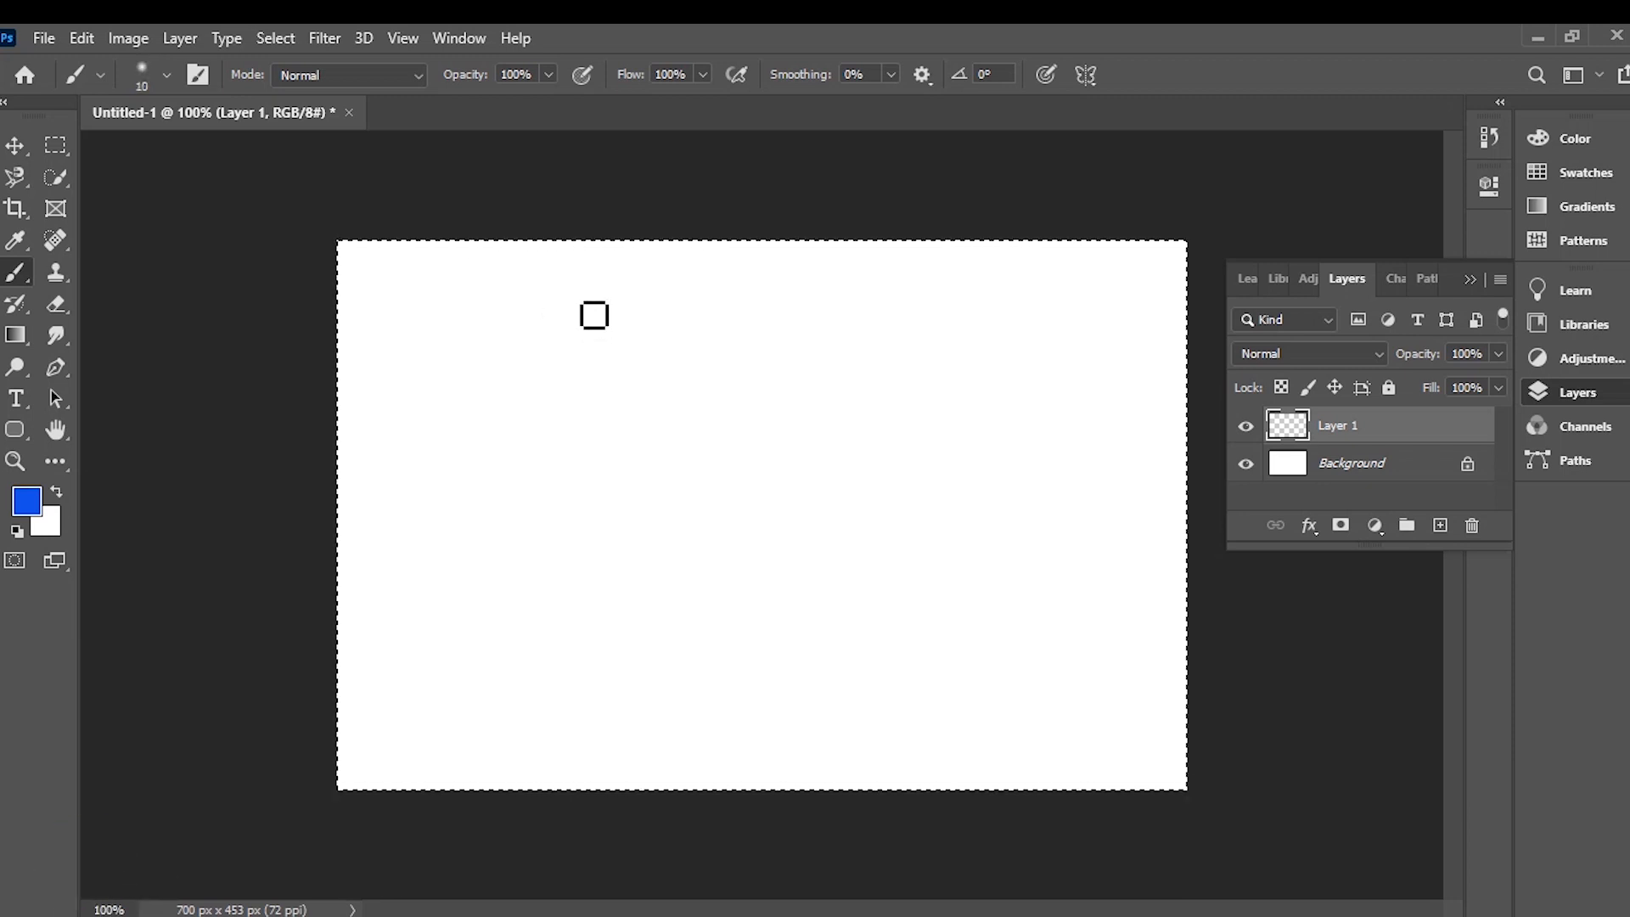
Step: Try larger brush sizes, ending at 90 px, and sample white from the canvas as the foreground colour
key(bracketright)
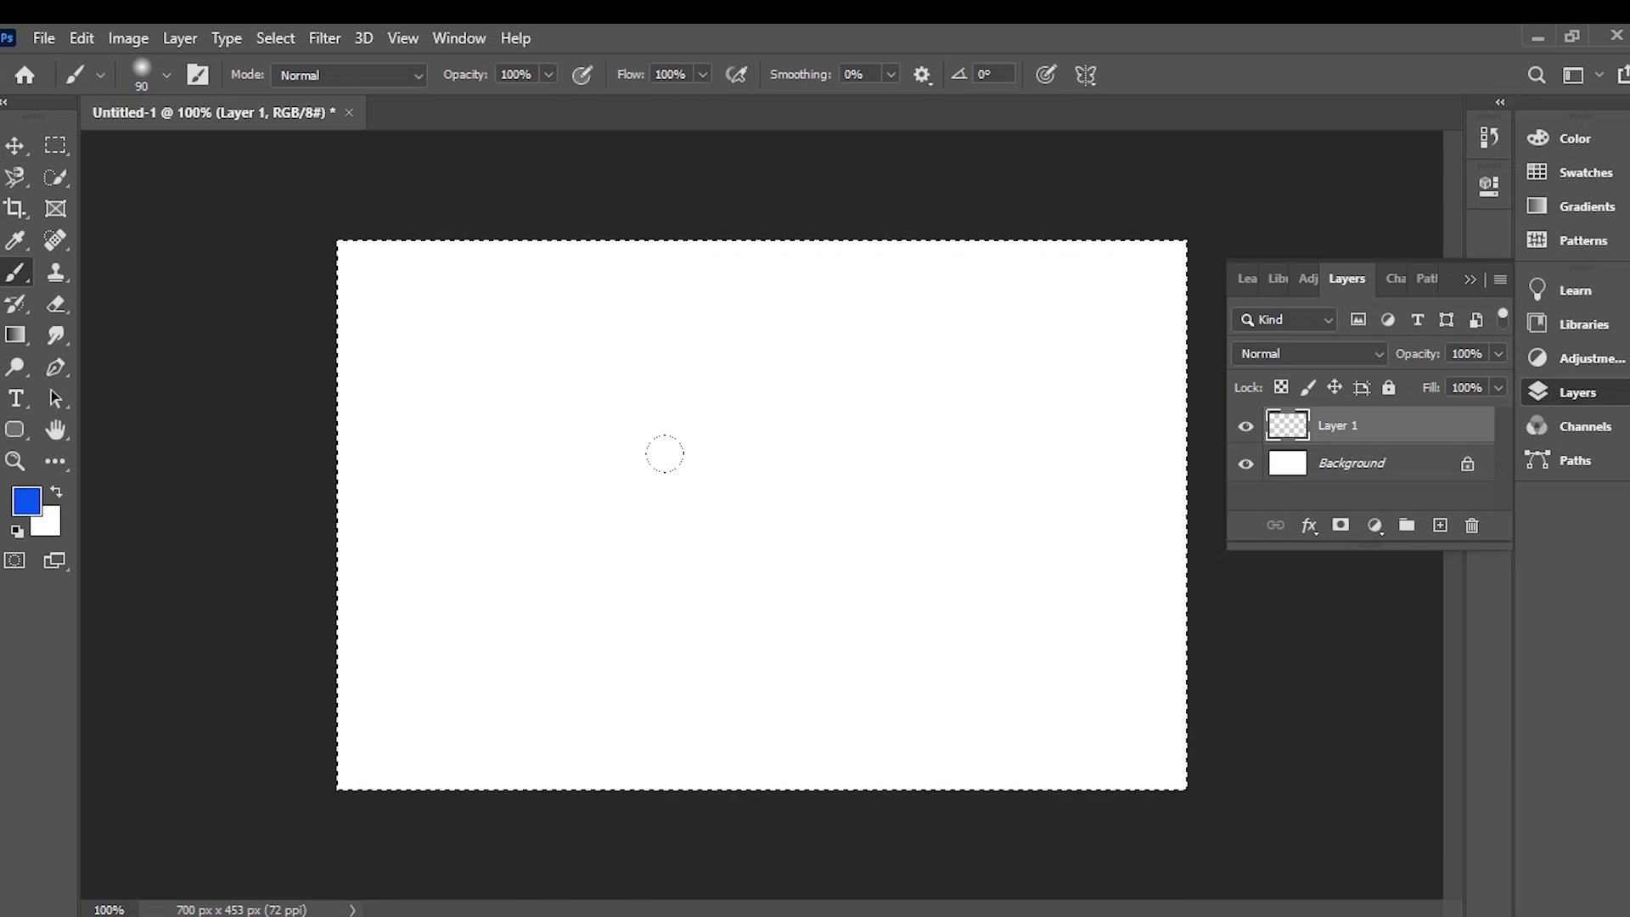
key(bracketleft)
key(bracketleft)
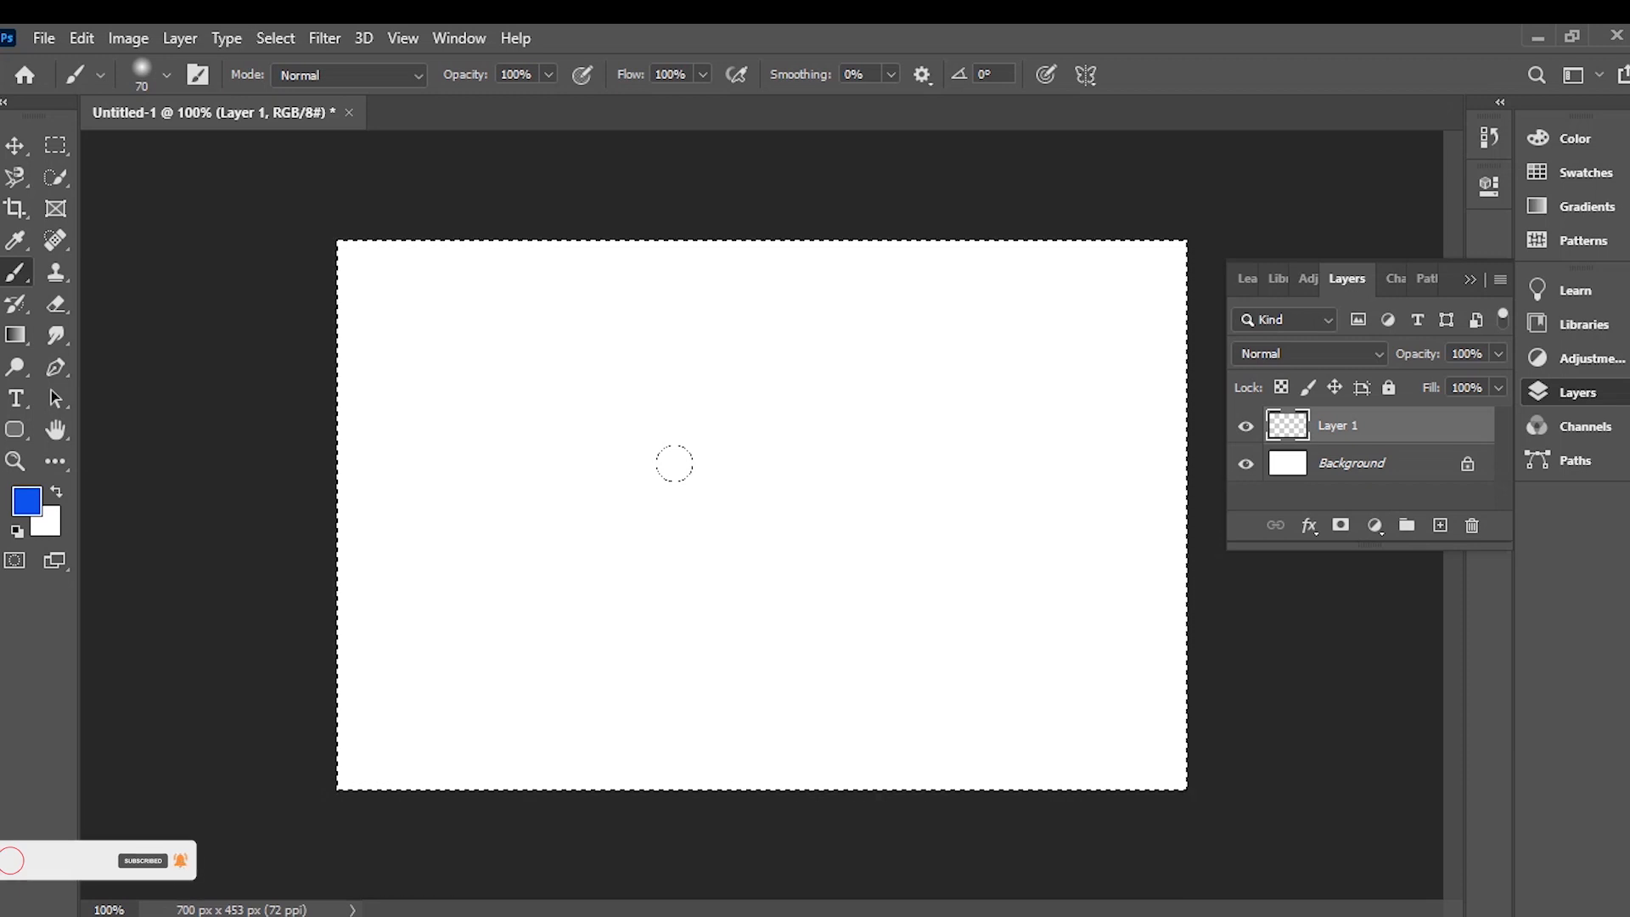
alt+click(689, 469)
mouse_move(694, 437)
mouse_down()
mouse_move(706, 411)
mouse_move(797, 501)
mouse_up()
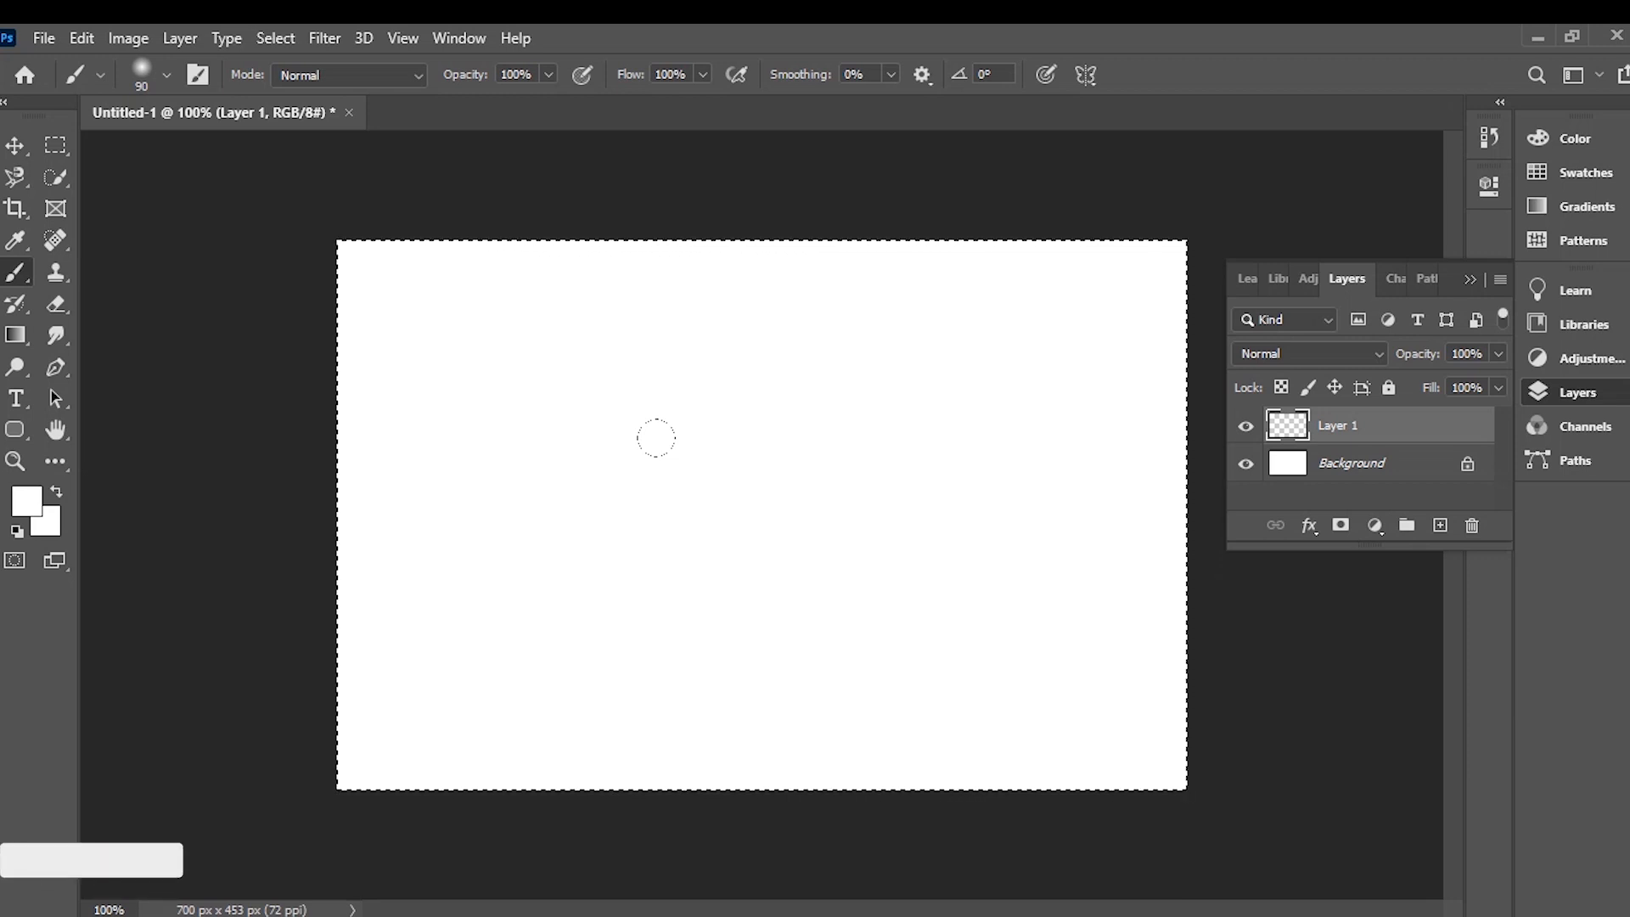
Step: Rotate the Soft Round Pressure Opacity brush tip to an angle of 43°
right_click(673, 382)
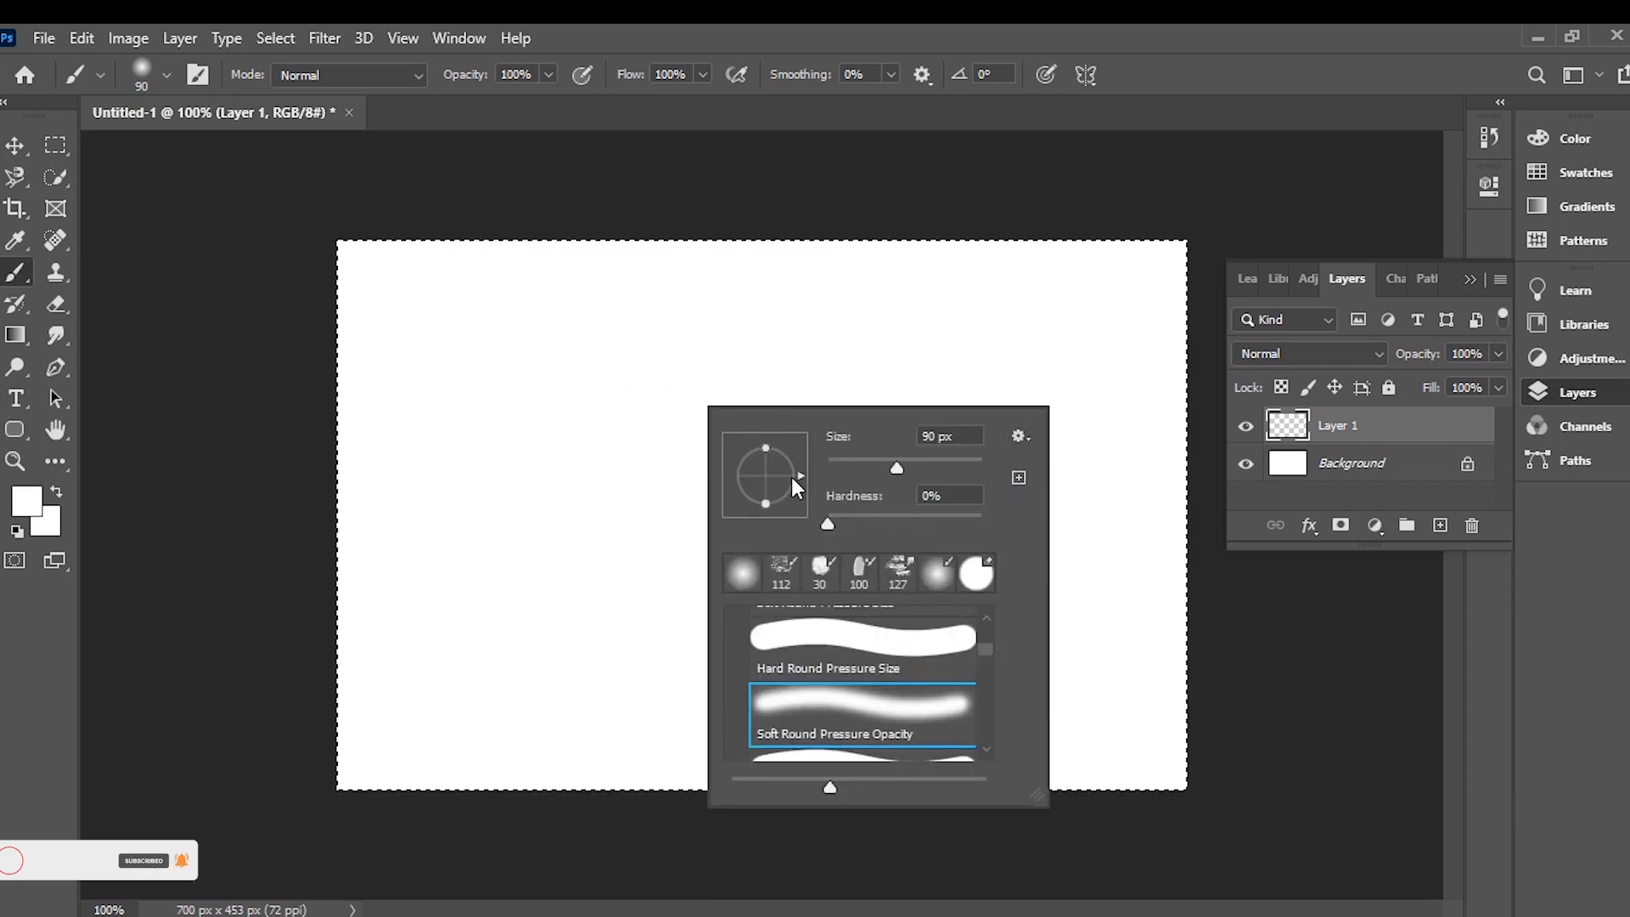
drag(796, 469, 791, 452)
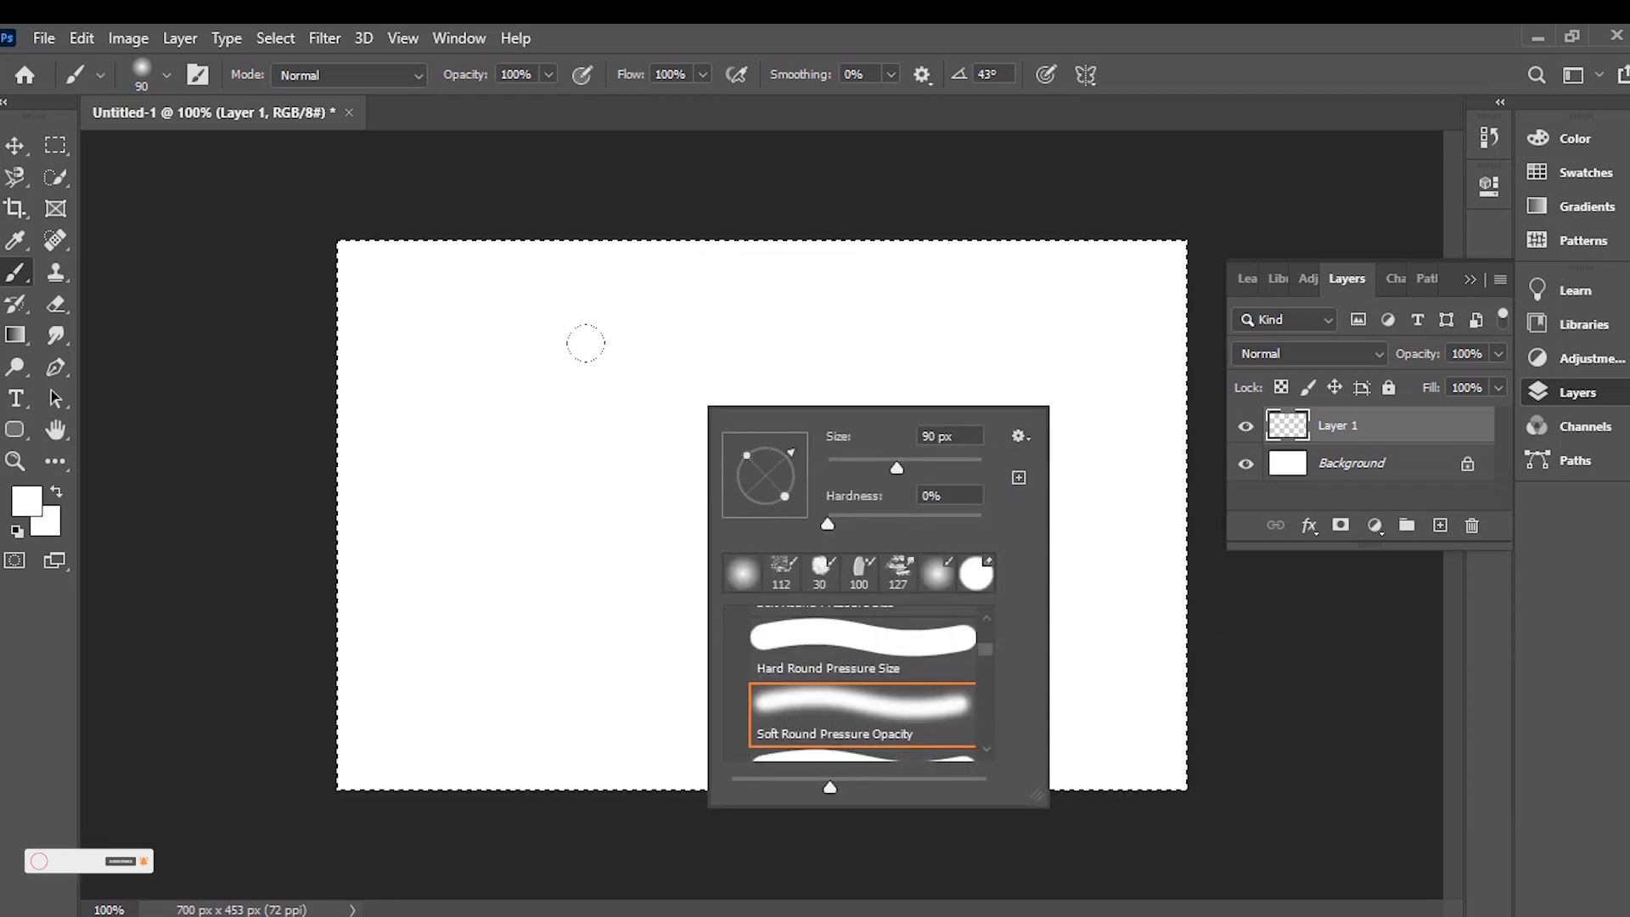
click(586, 343)
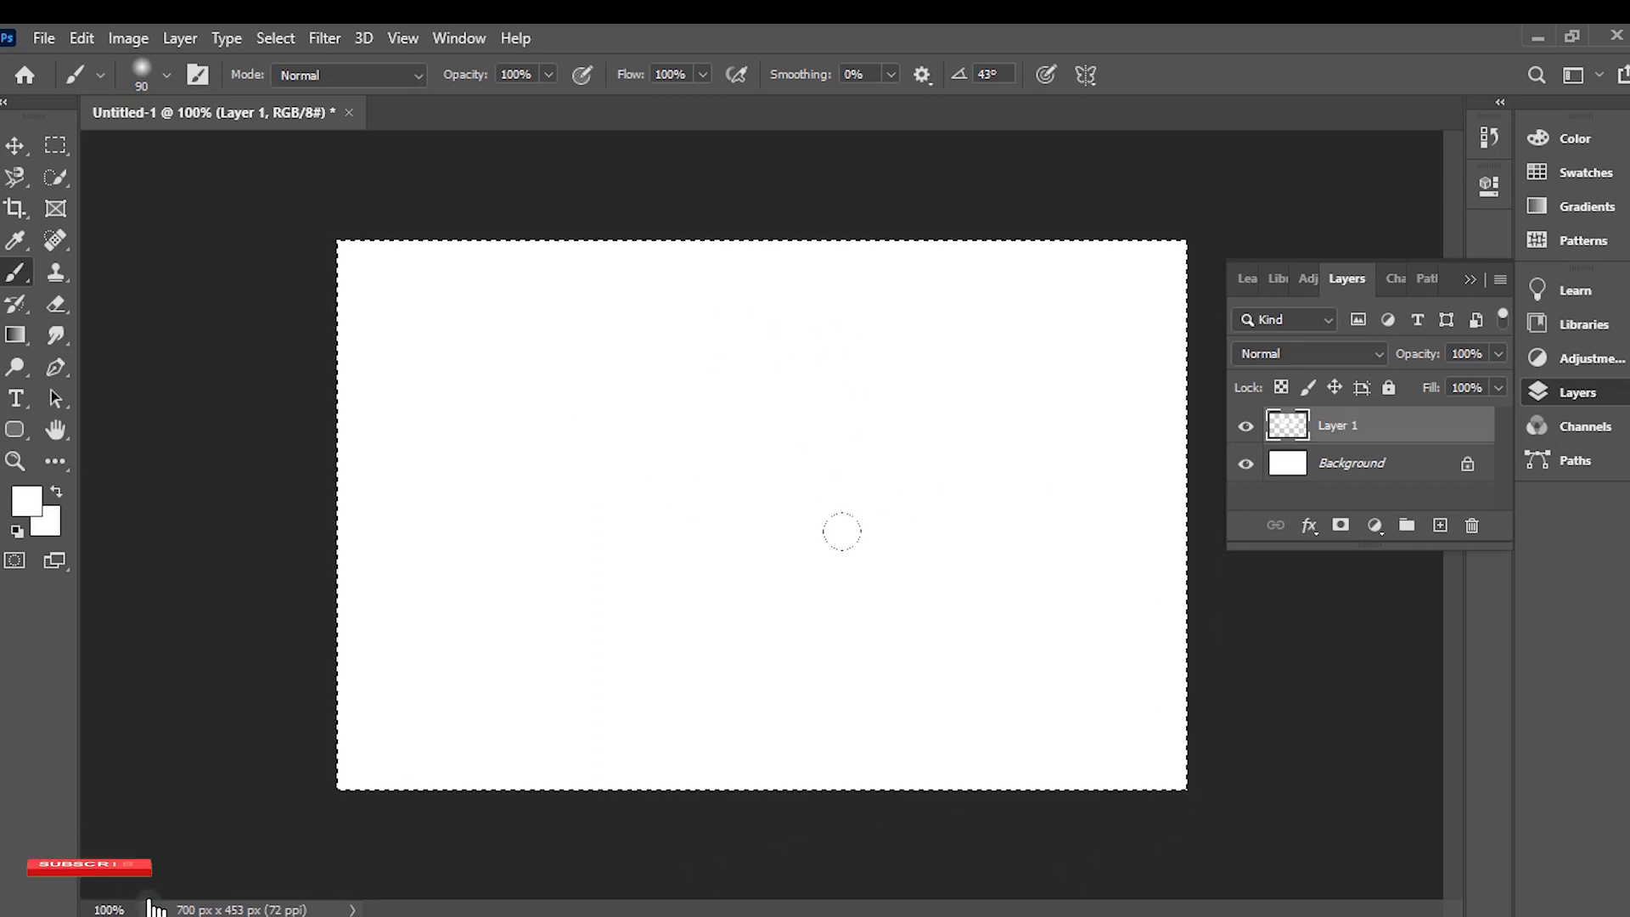
Step: Set the foreground colour to red and paint a slanted stroke, a wide upturned curve and a dot below it with the 90 px brush
click(41, 510)
click(594, 247)
click(870, 187)
key(b)
mouse_move(874, 318)
mouse_down()
mouse_move(939, 575)
mouse_move(980, 624)
mouse_up()
mouse_move(776, 511)
mouse_down()
mouse_move(706, 575)
mouse_move(565, 607)
mouse_move(477, 578)
mouse_move(454, 518)
mouse_up()
click(671, 729)
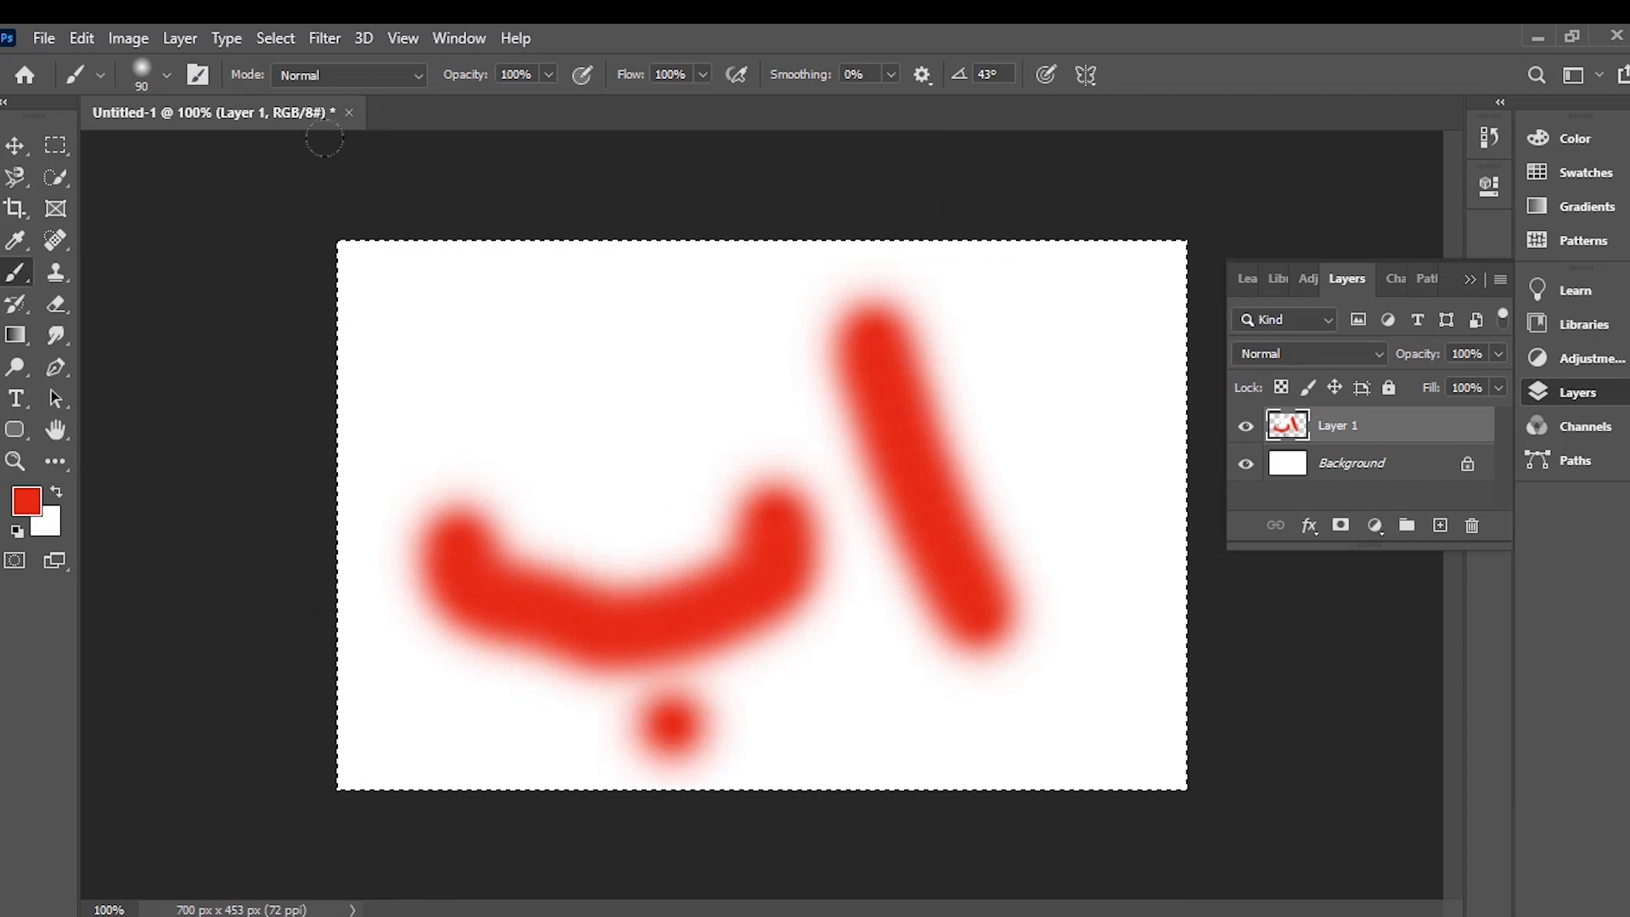
Step: Reduce the brush size to 36 px and paint a smaller vertical stroke, curve and dot in the canvas's upper left
right_click(675, 323)
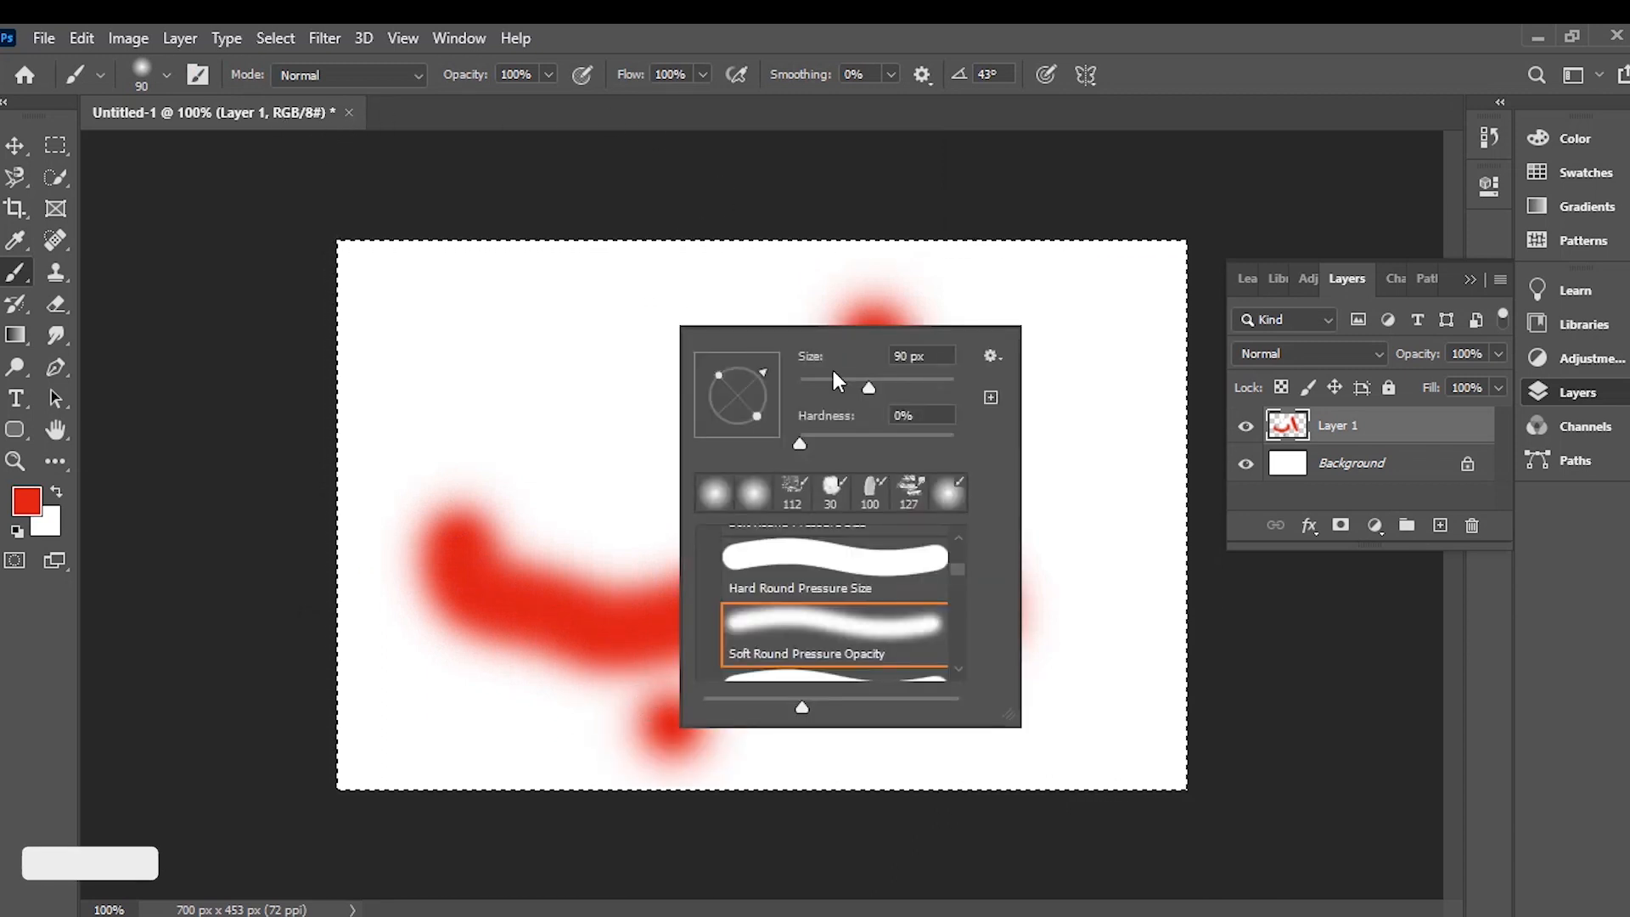
drag(870, 387, 827, 388)
drag(583, 316, 602, 480)
mouse_move(495, 379)
mouse_down()
mouse_move(521, 420)
mouse_move(457, 454)
mouse_move(353, 449)
mouse_up()
click(404, 508)
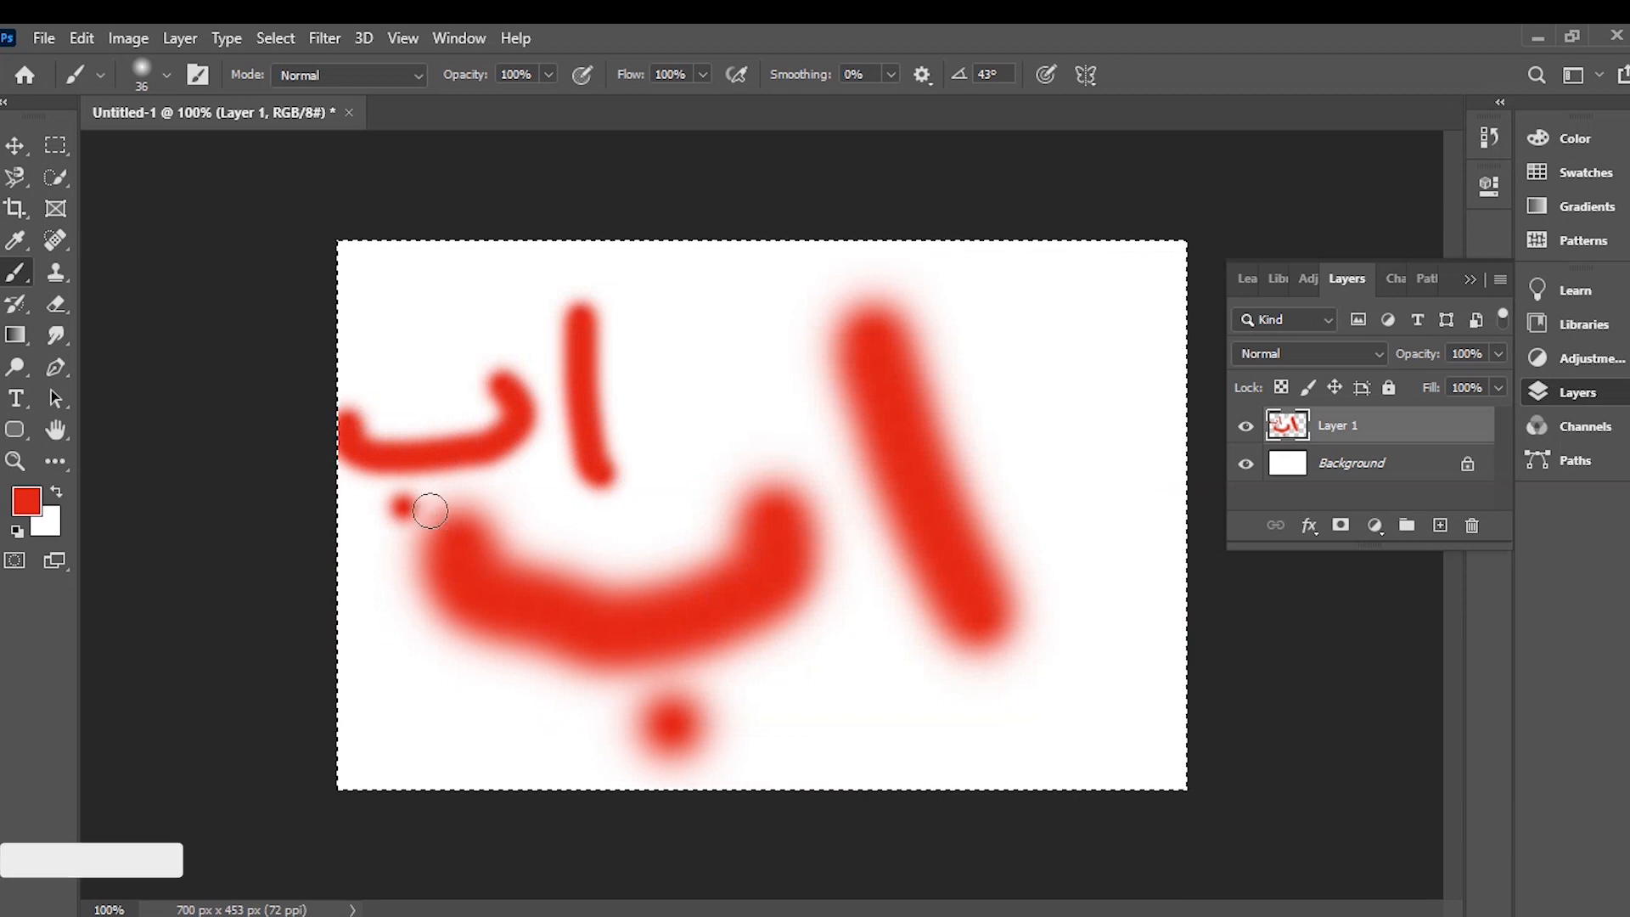
Step: Clear Layer 1 and paint a long horizontal red line continued by joined straight segments down its right end, back leftward and toward the lower left
key(Delete)
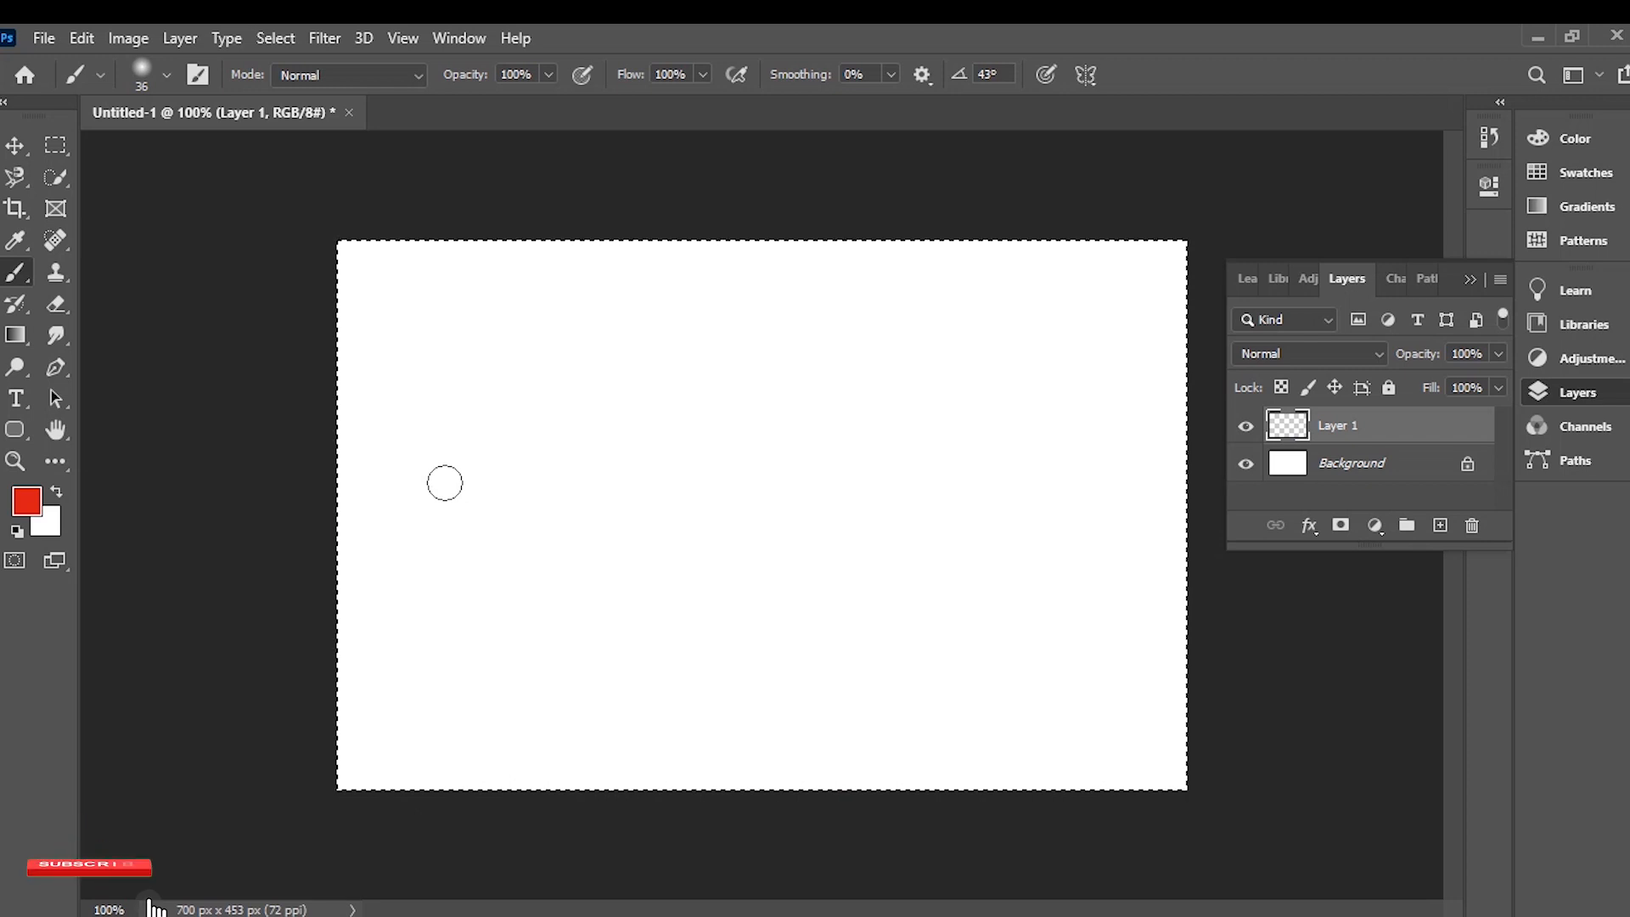
mouse_move(443, 469)
mouse_down()
mouse_move(1078, 471)
mouse_move(1075, 447)
mouse_move(1107, 519)
mouse_move(1109, 436)
mouse_move(1140, 612)
mouse_move(1114, 364)
mouse_move(1132, 468)
mouse_up()
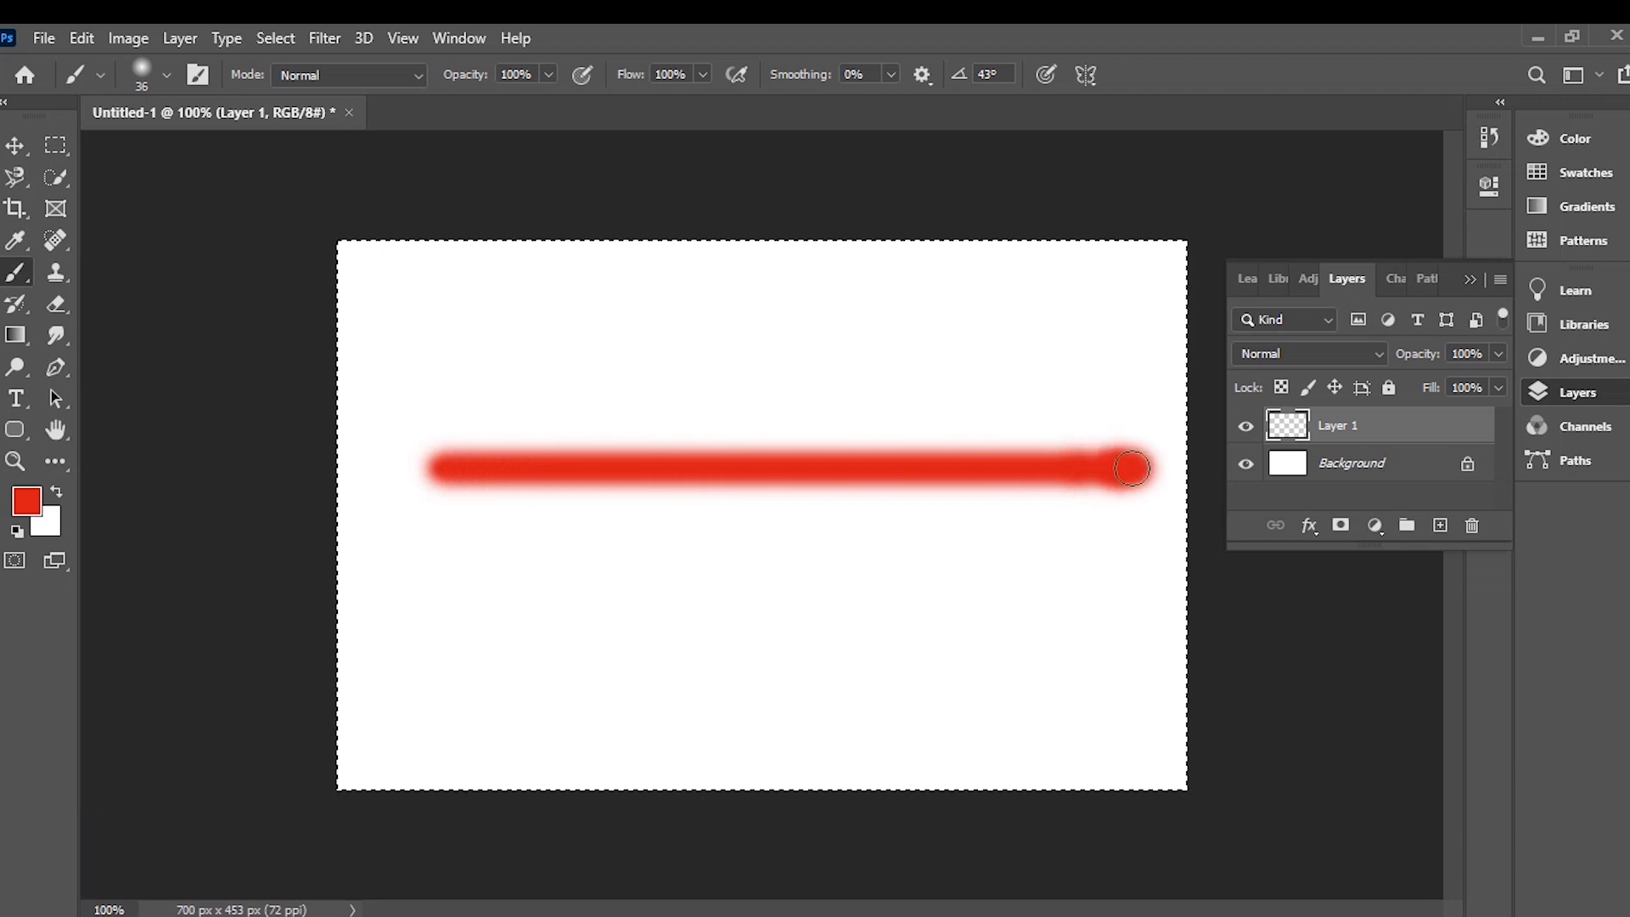
shift+click(1142, 556)
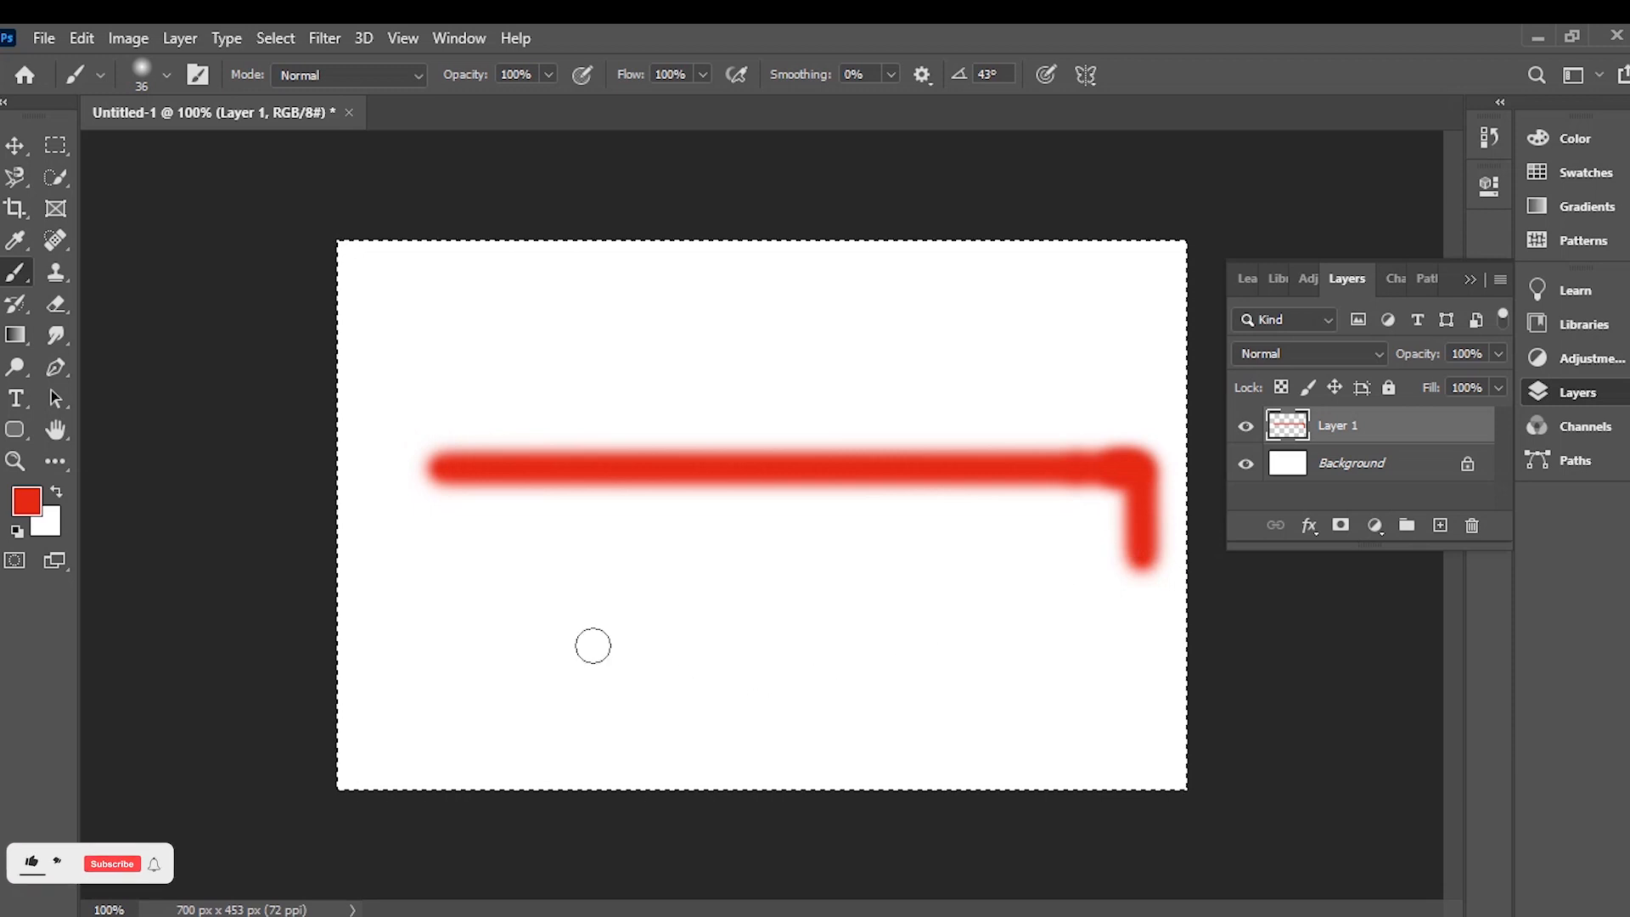
shift+click(440, 595)
drag(440, 594, 564, 601)
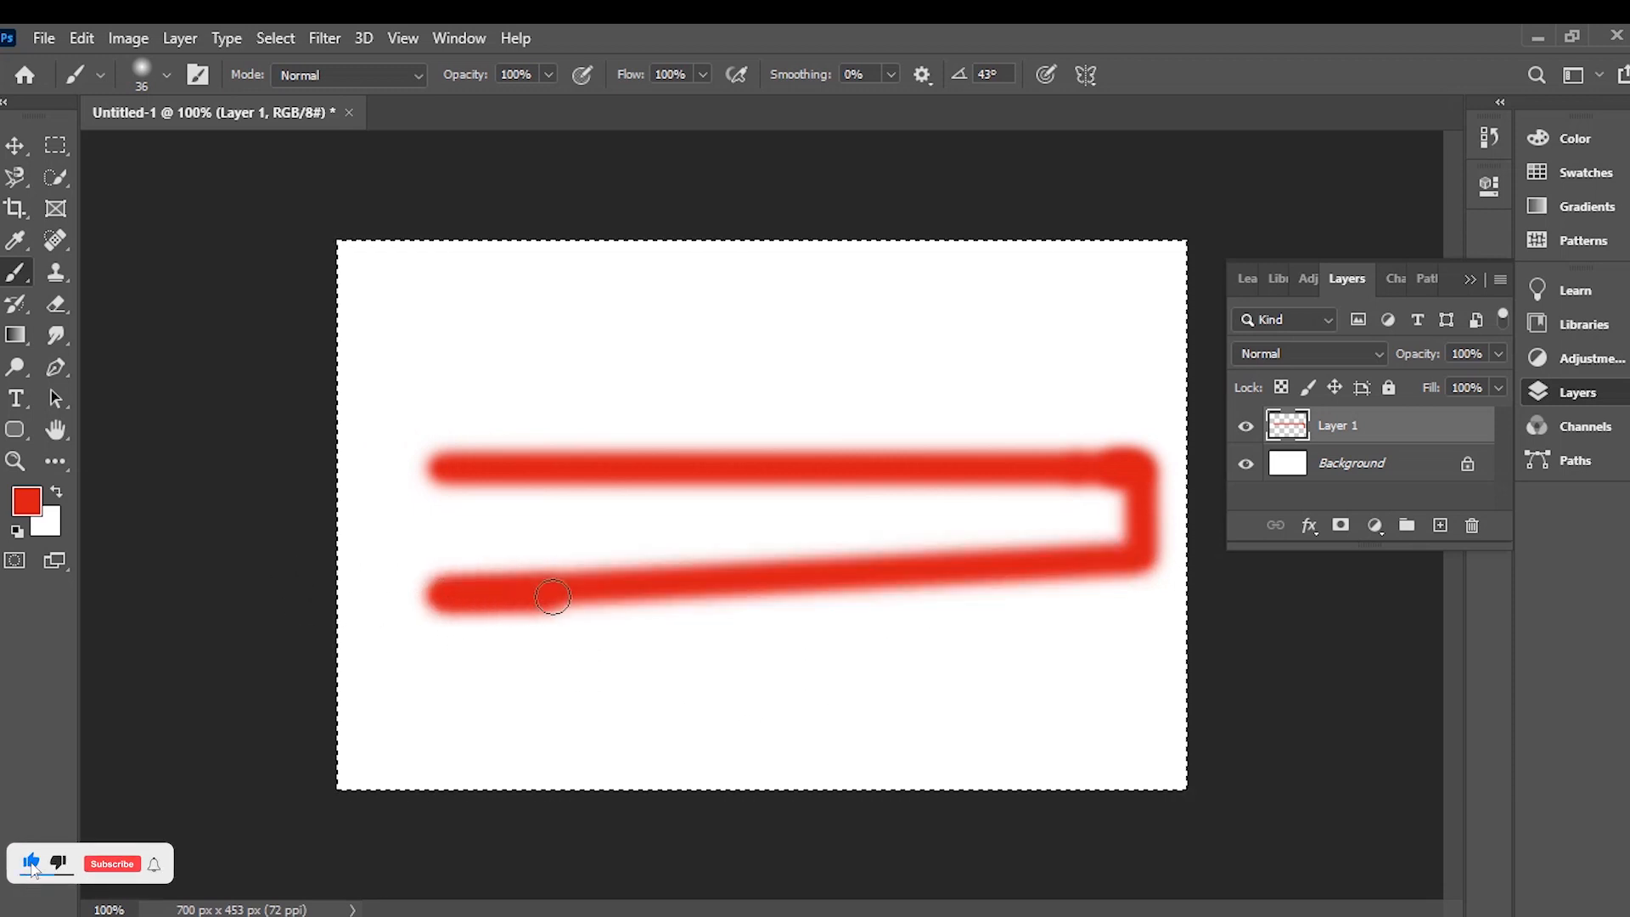
shift+click(441, 700)
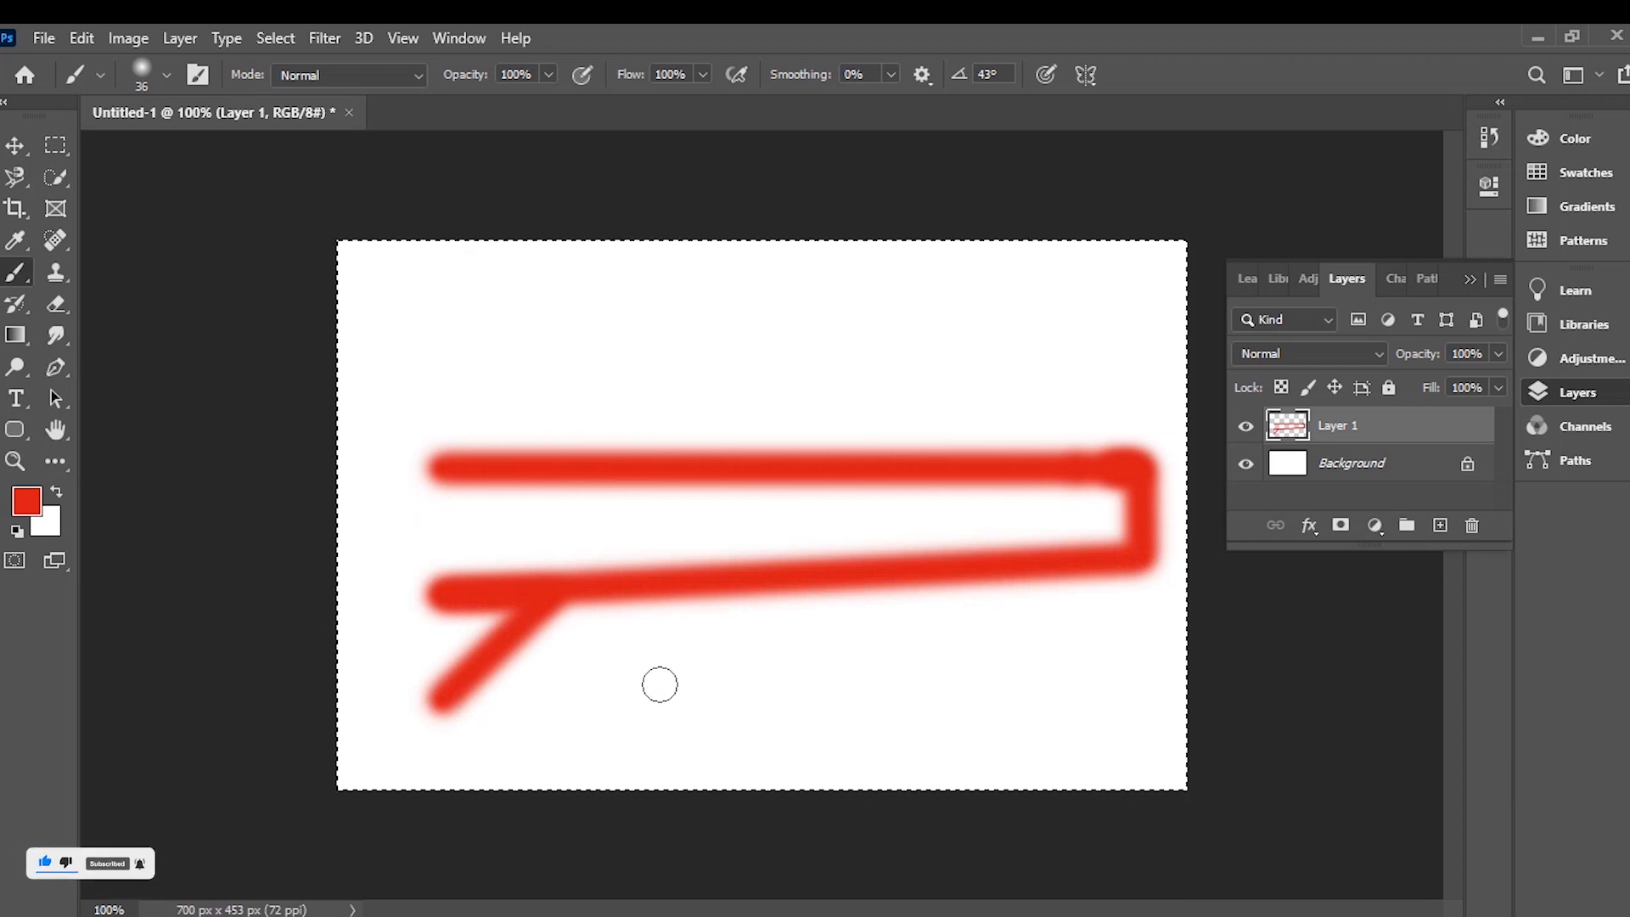
Step: Clear Layer 1 and paint one straight vertical red stroke down the middle of the canvas
key(Delete)
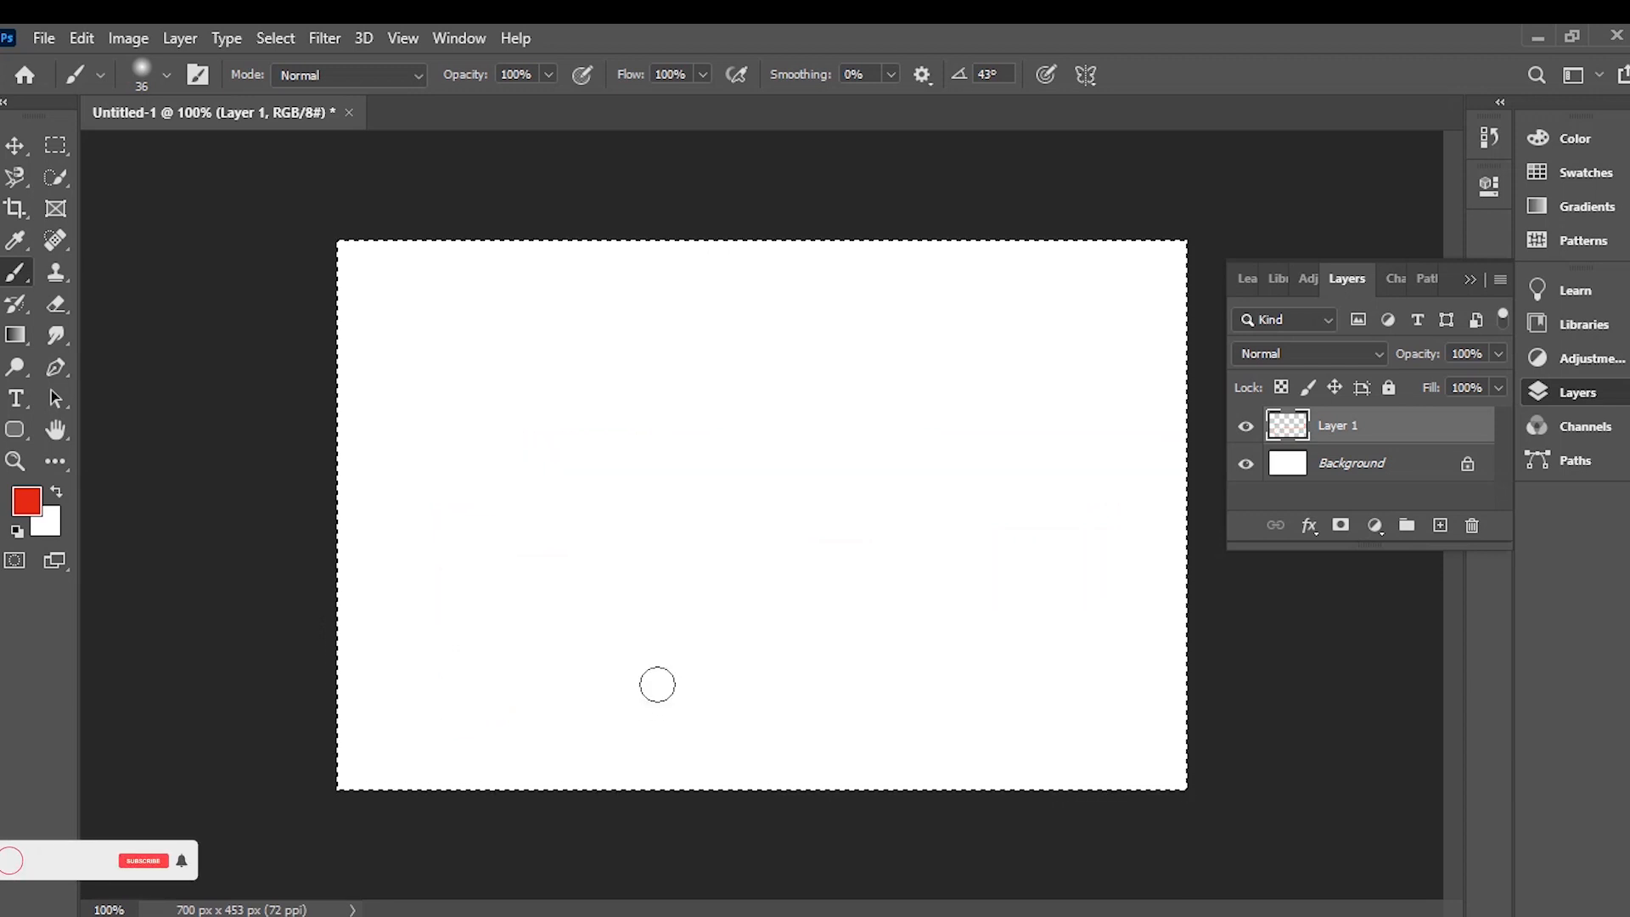
click(738, 304)
drag(739, 332, 803, 637)
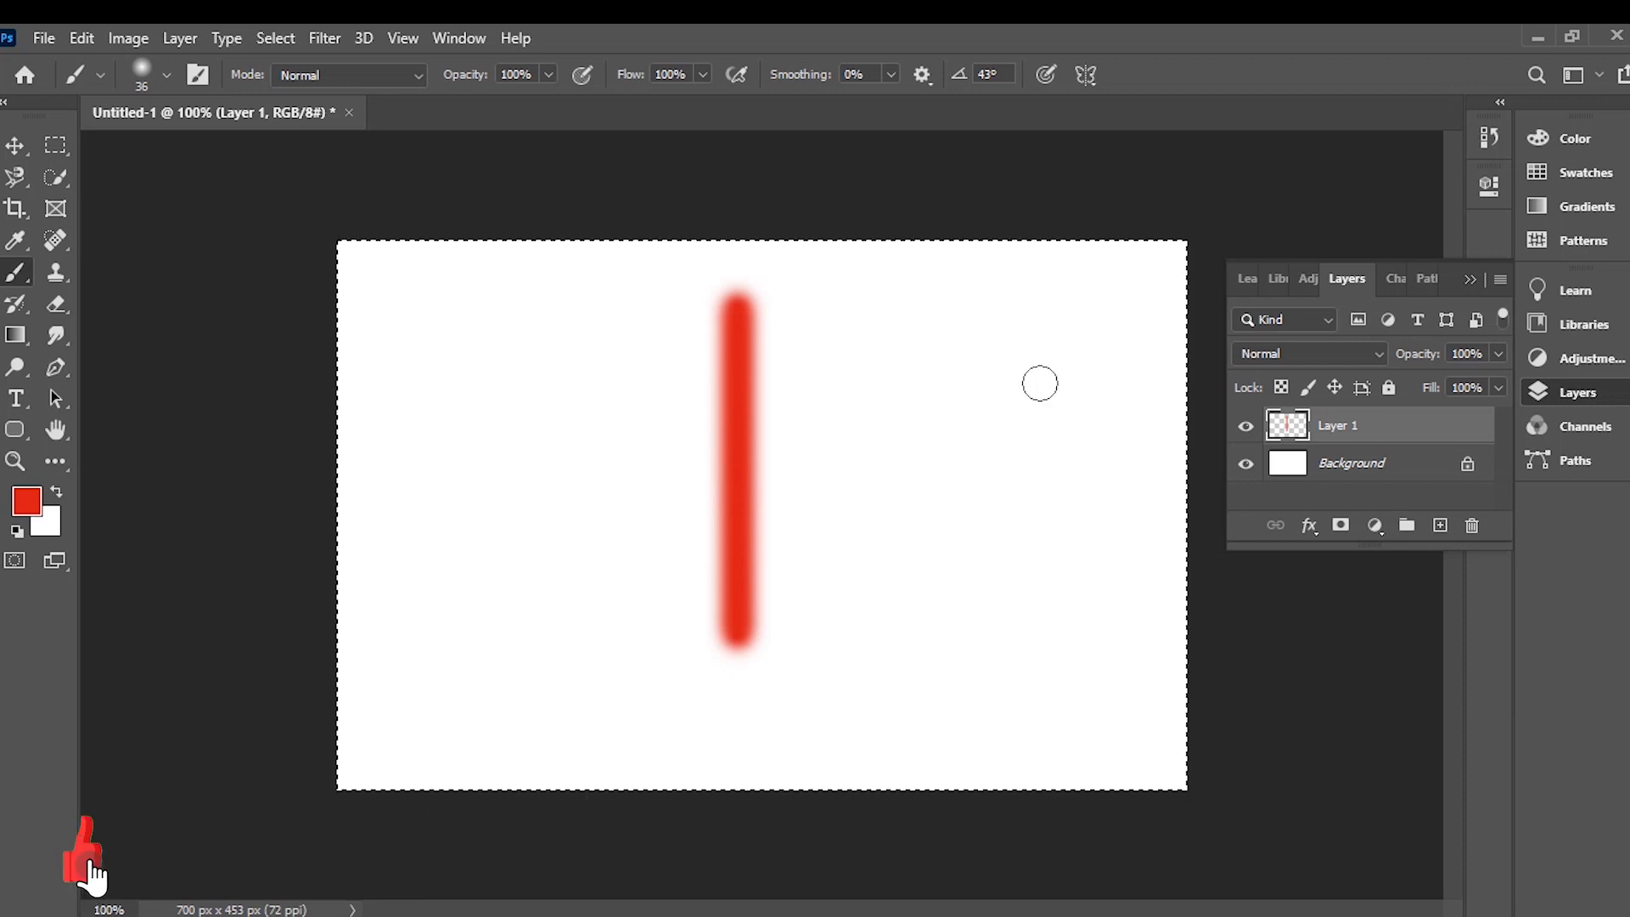
Step: Clear Layer 1 and paint a large downward-pointing red triangle from straight strokes joined corner to corner
key(Delete)
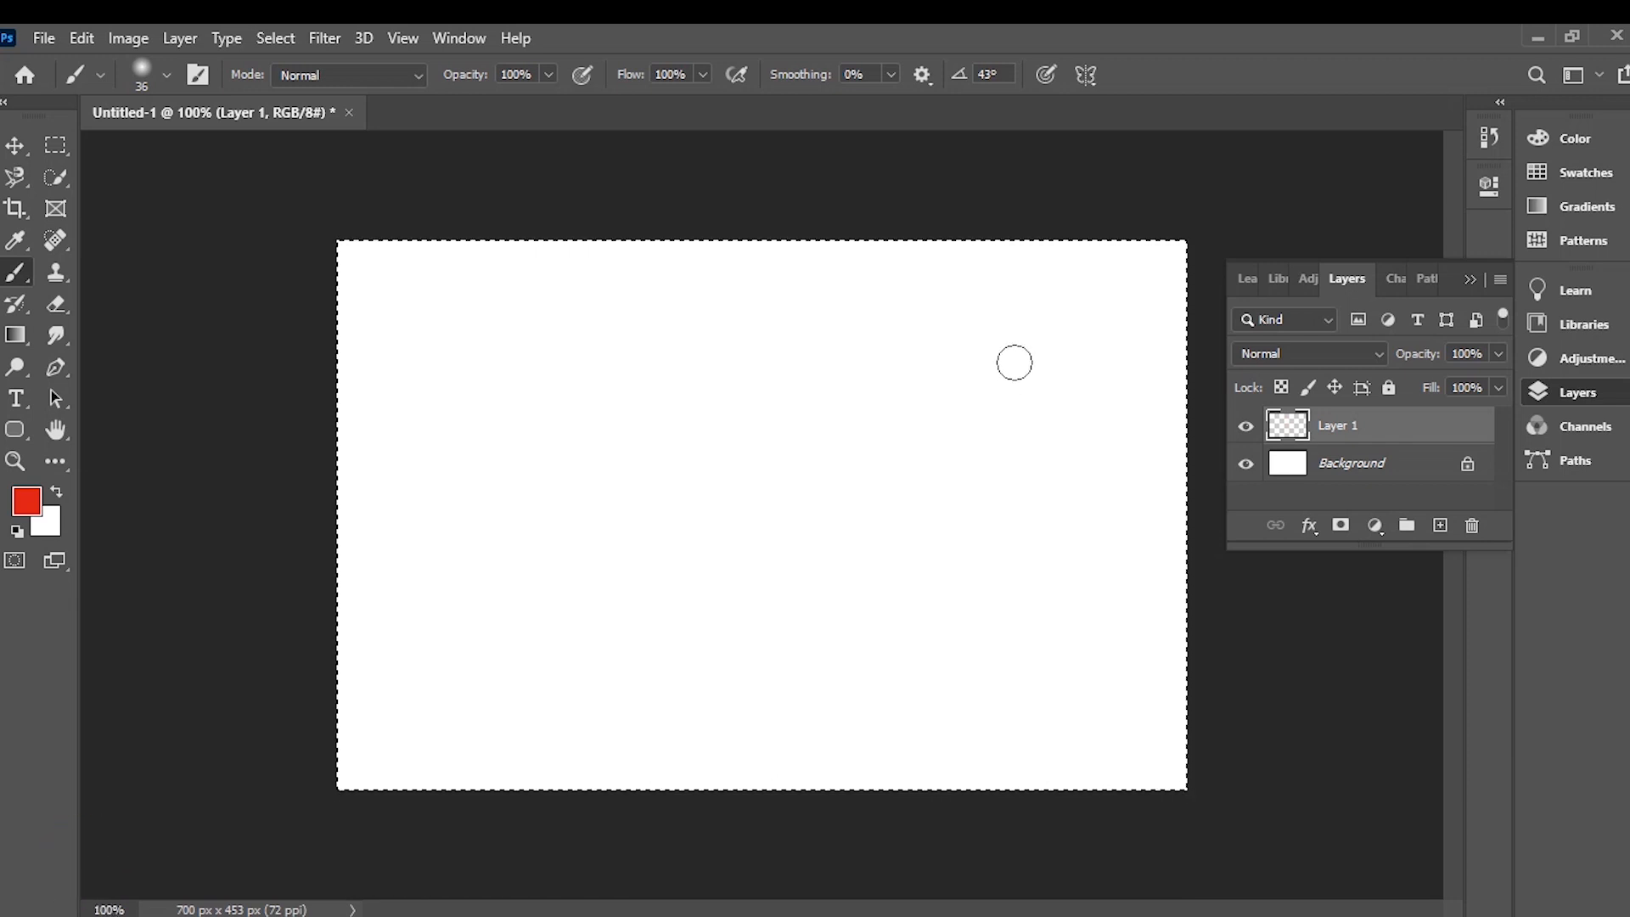
click(1120, 301)
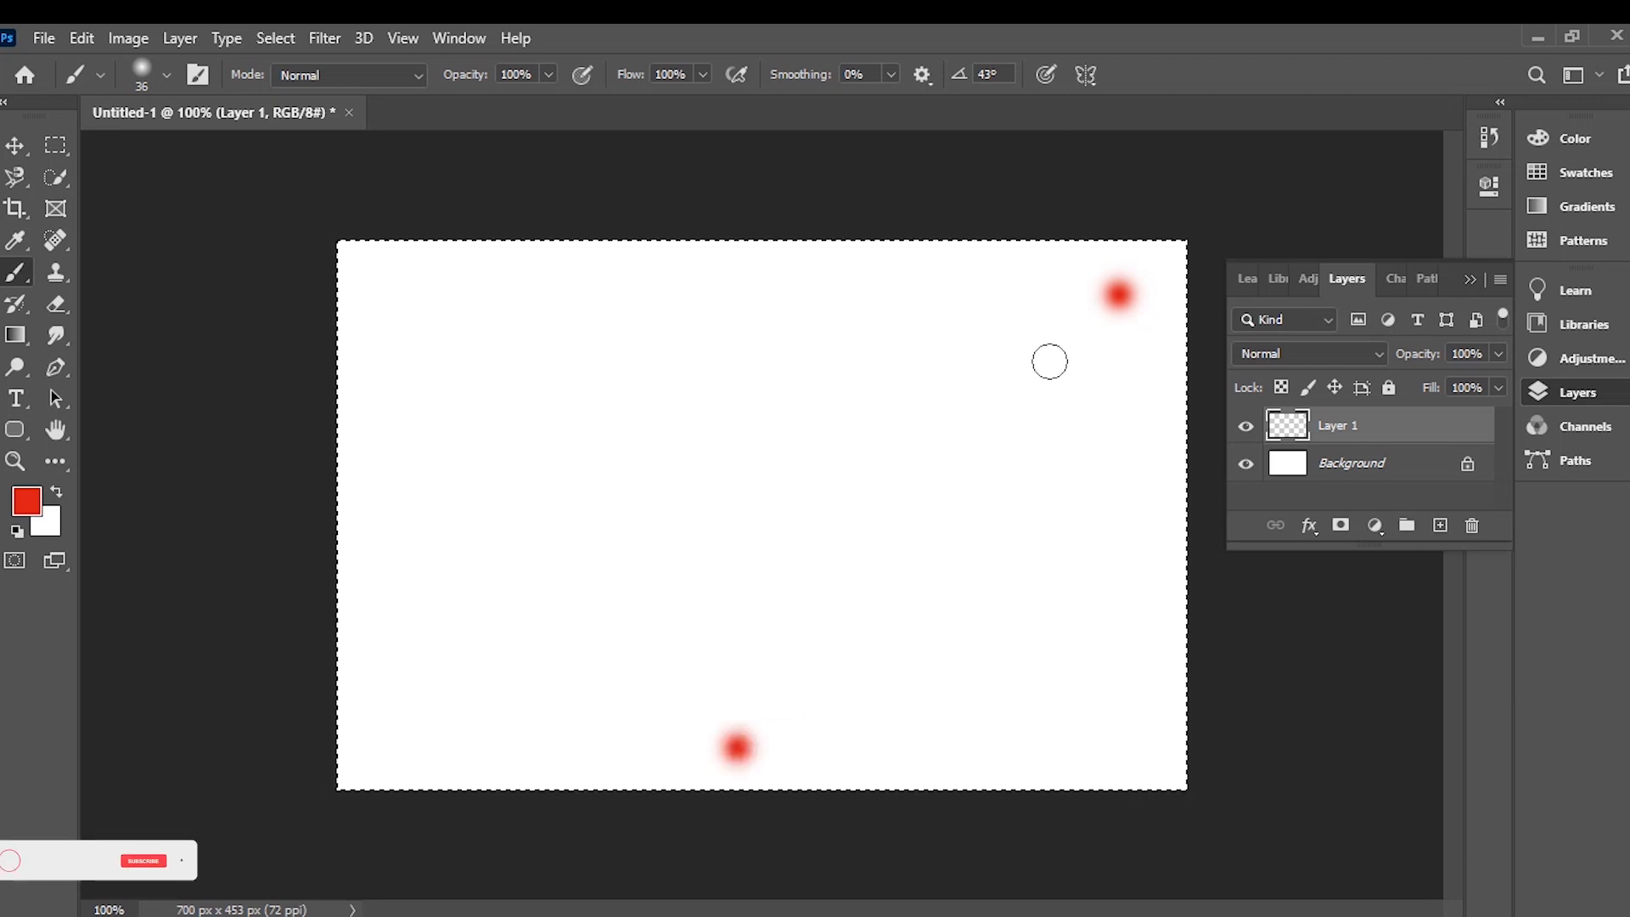
key(Delete)
click(1113, 303)
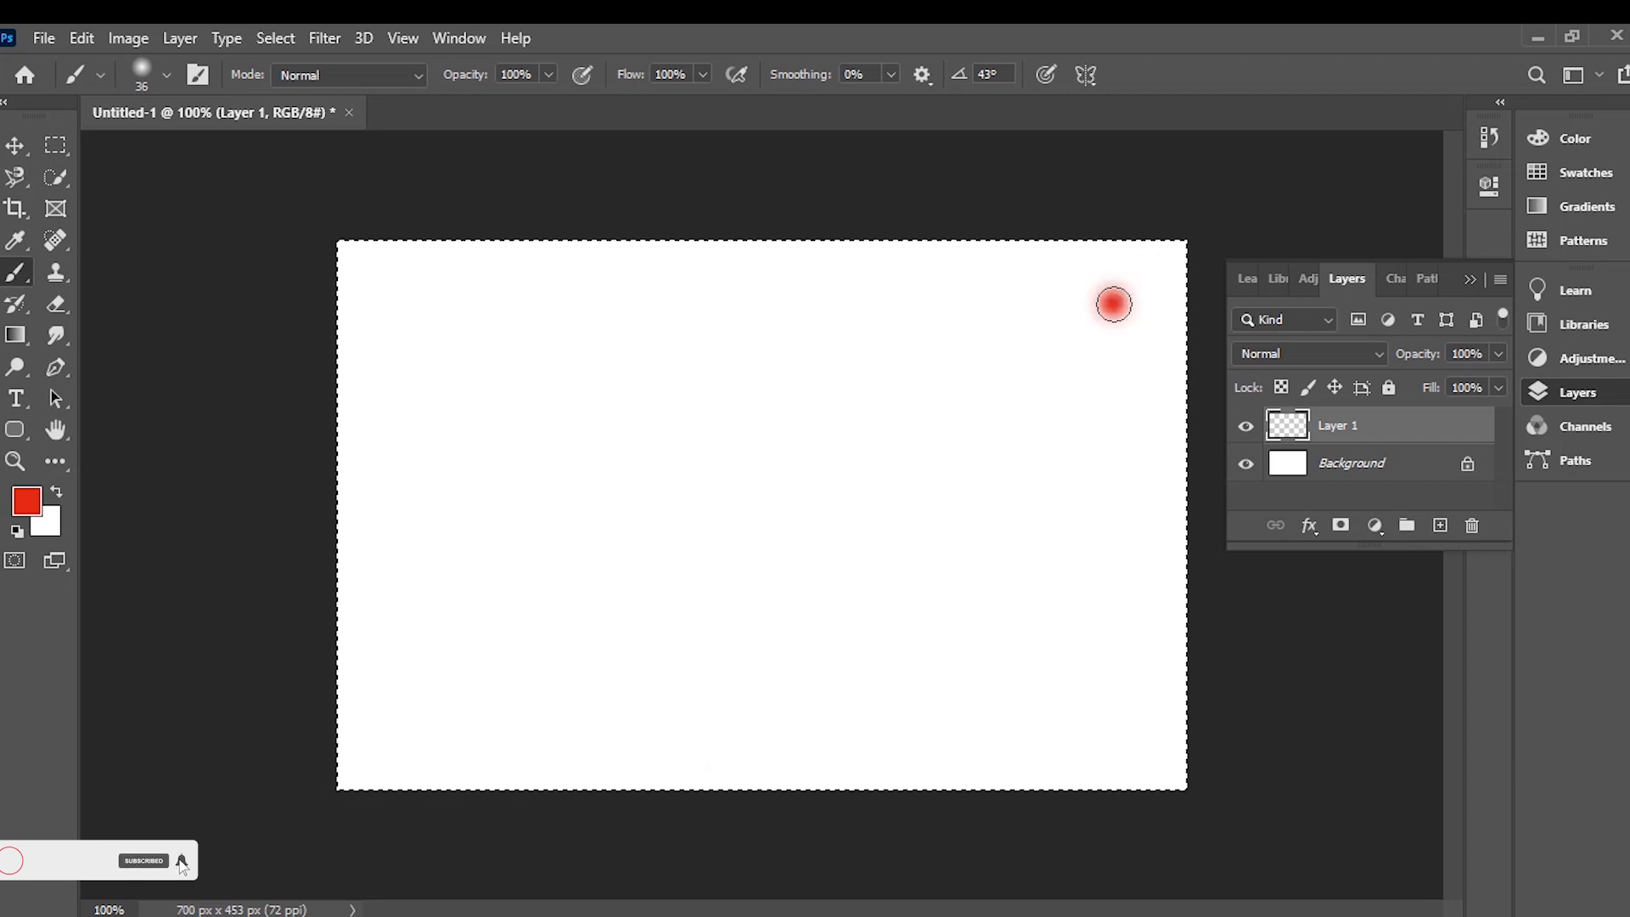
shift+click(769, 713)
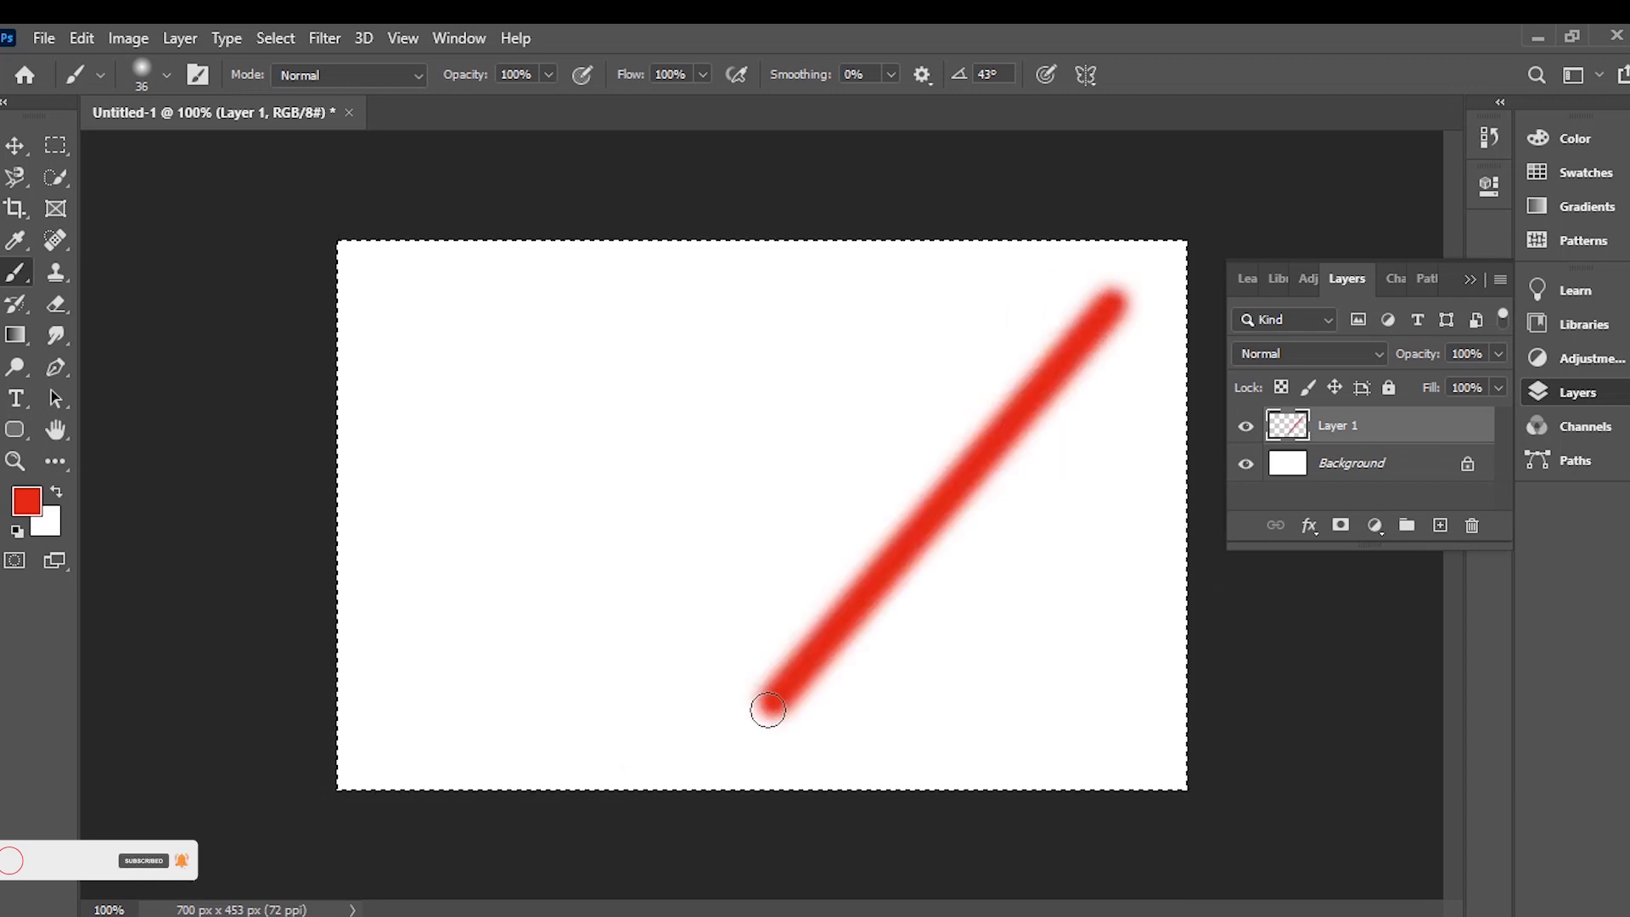
shift+click(453, 321)
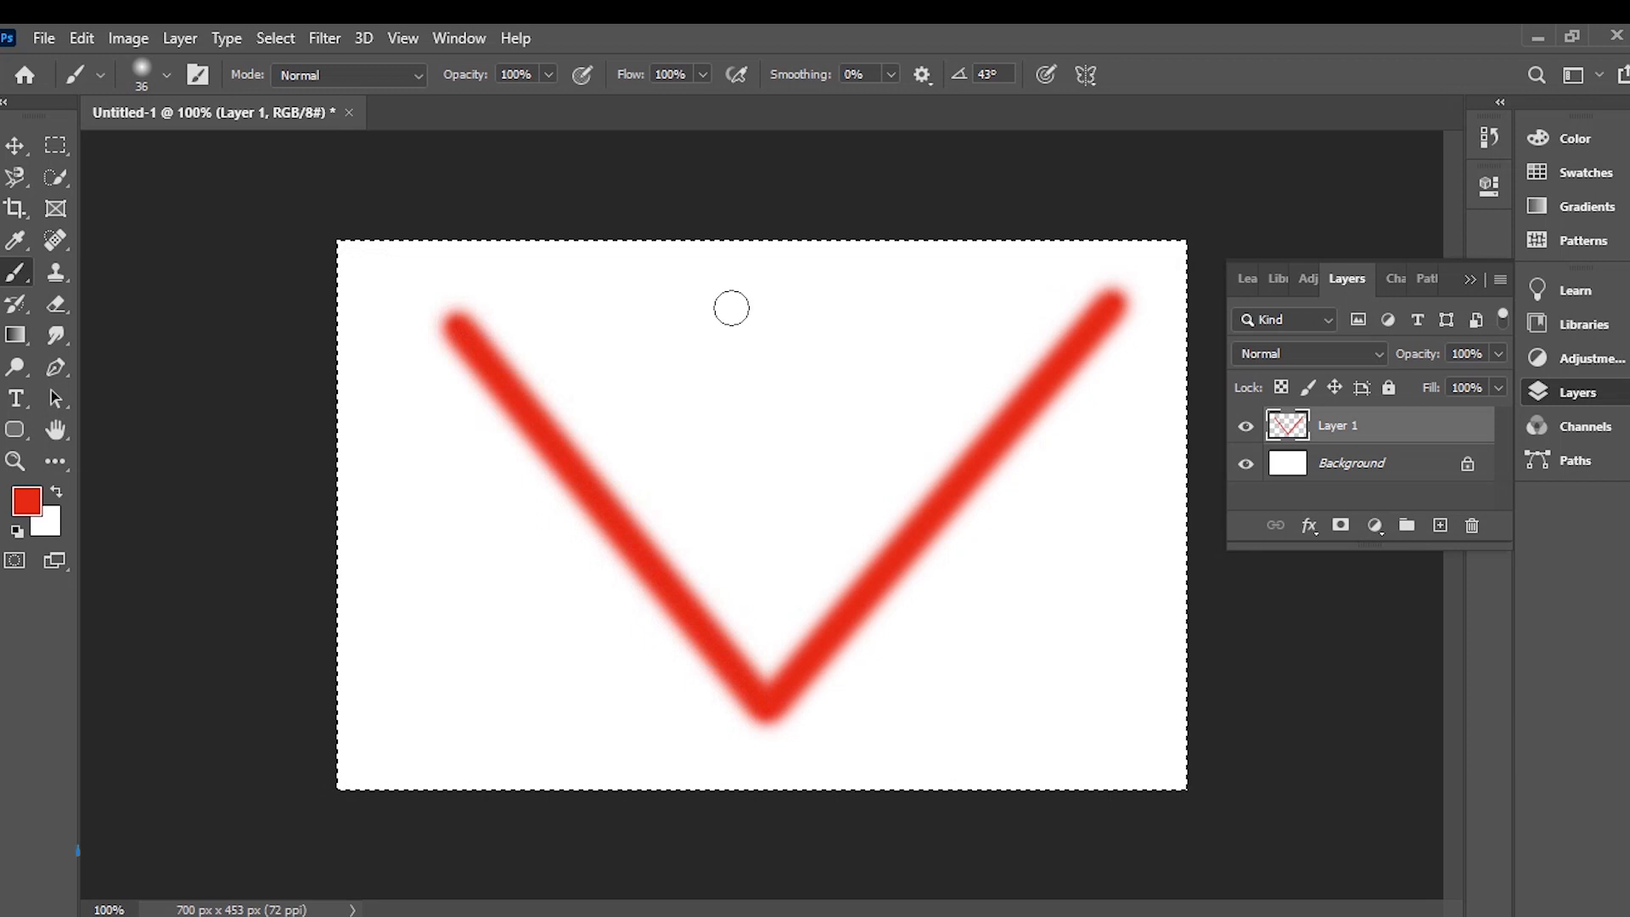
shift+click(1109, 292)
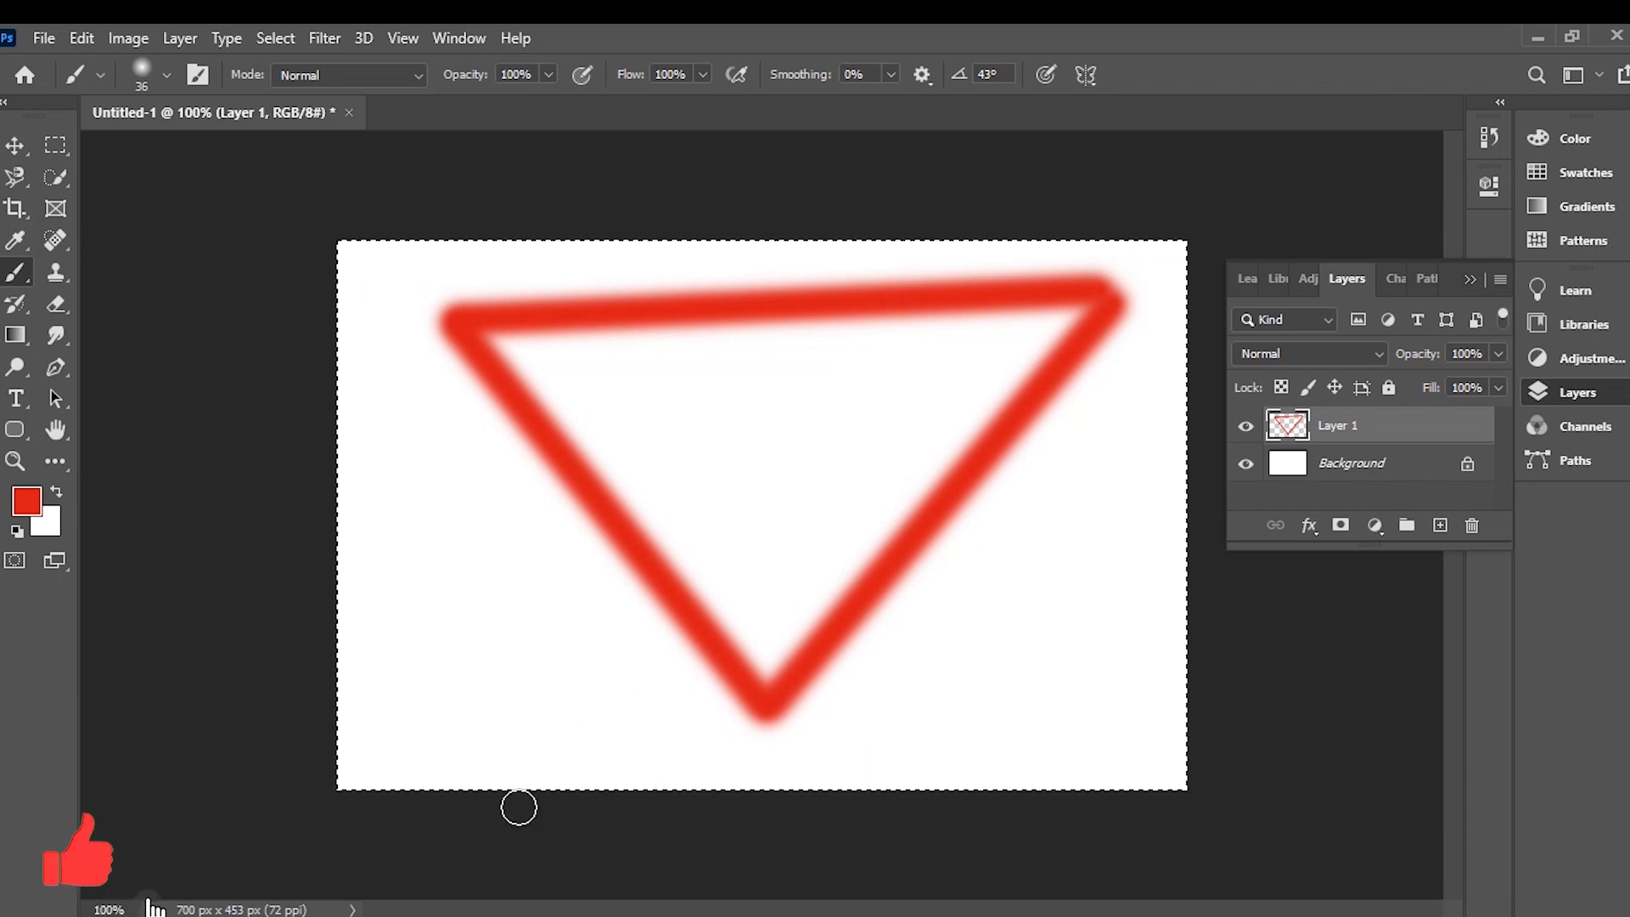
Step: Paint straight strokes linking a new lower-left point to the triangle's upper-left corner and to its bottom corner
click(480, 727)
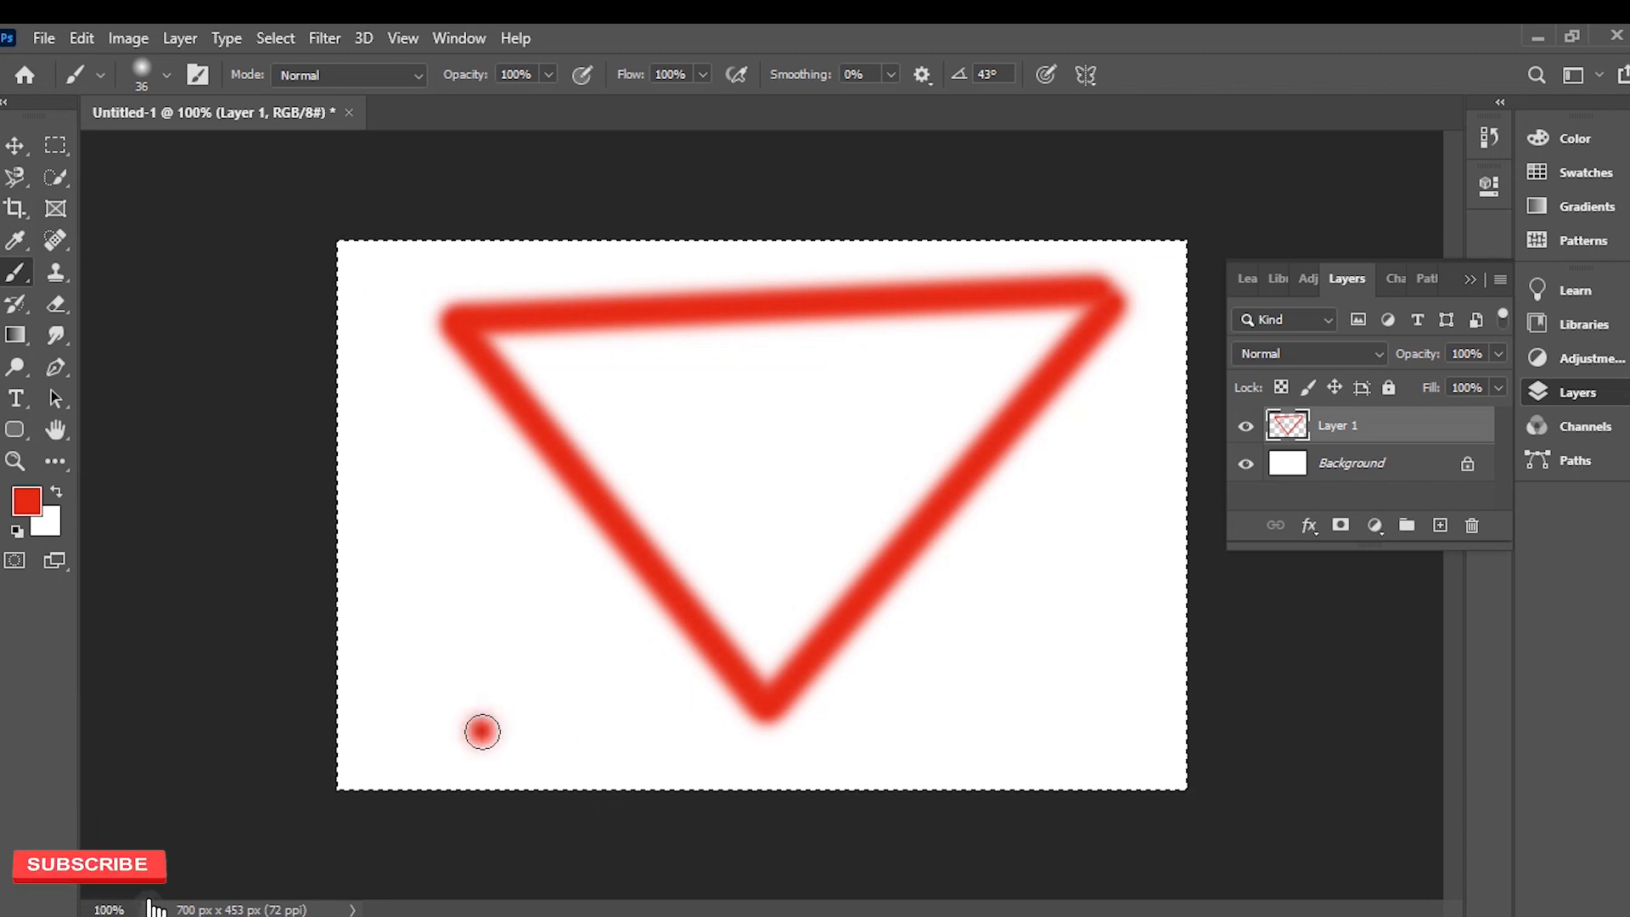
shift+click(459, 339)
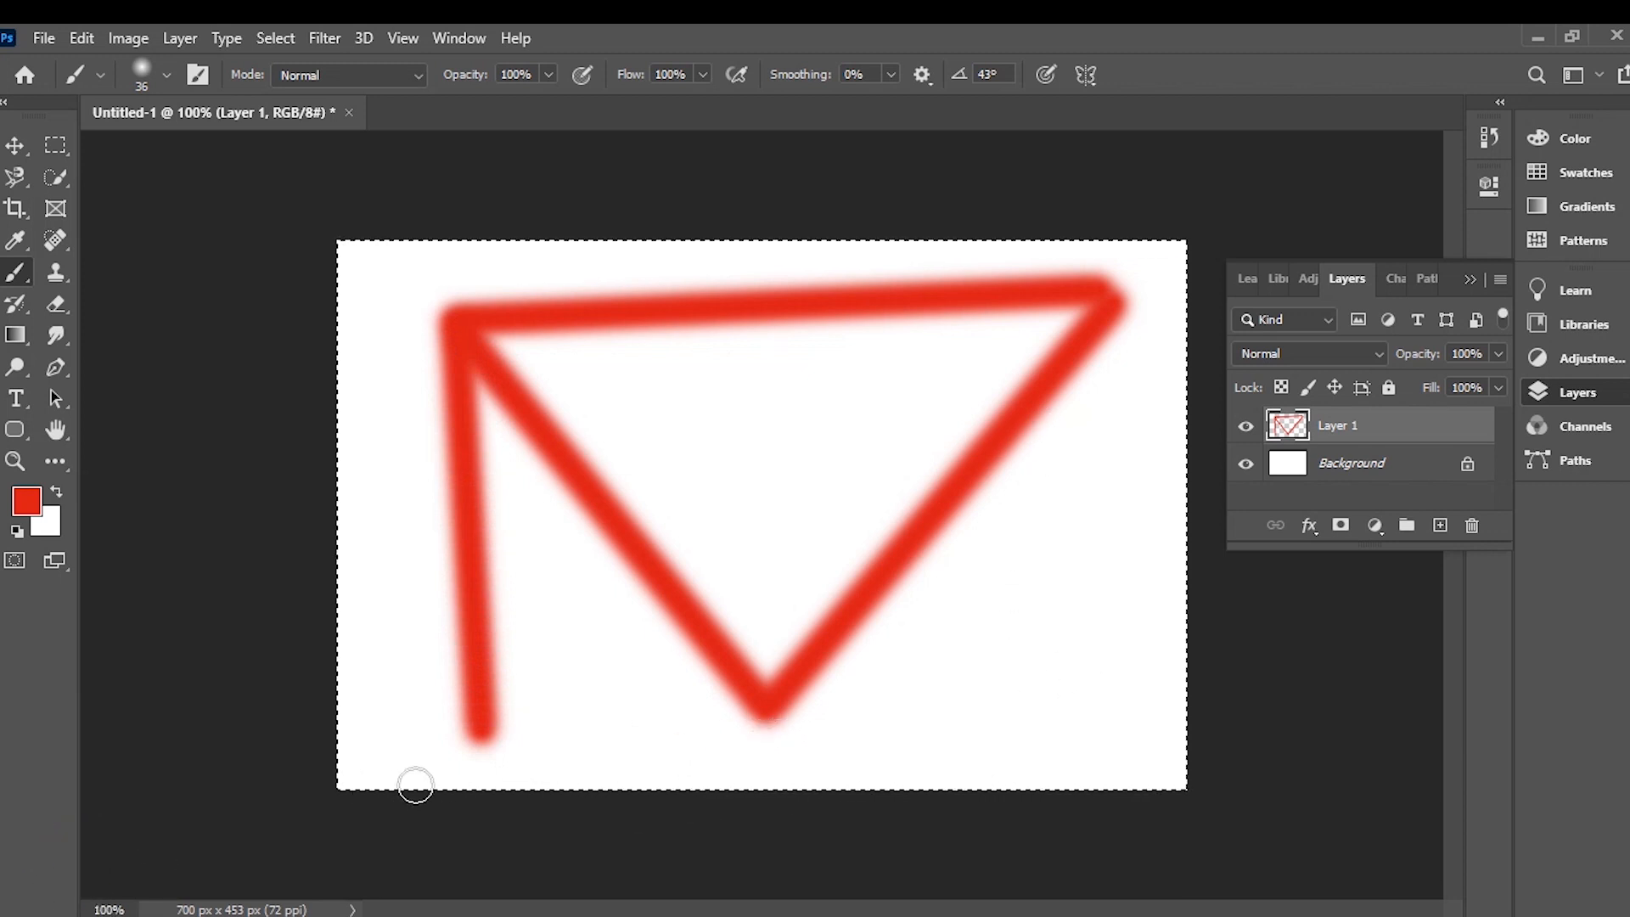
shift+click(765, 723)
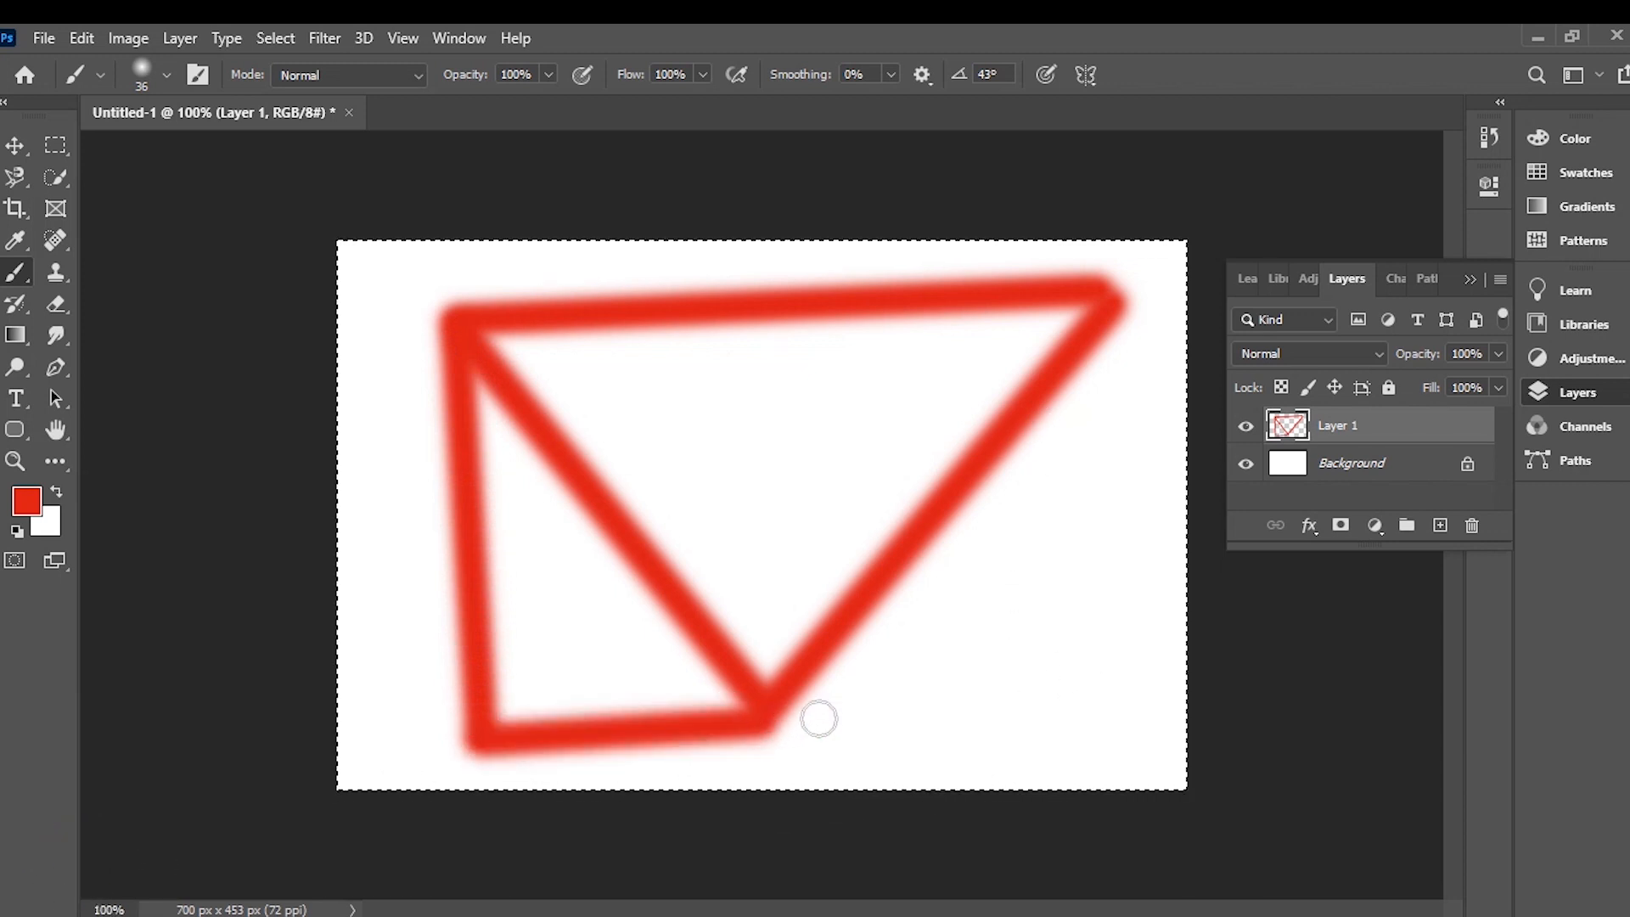
Step: Paint straight red strokes from the triangle's bottom corner to a lower-right point and up to its upper-right corner
shift+click(1105, 708)
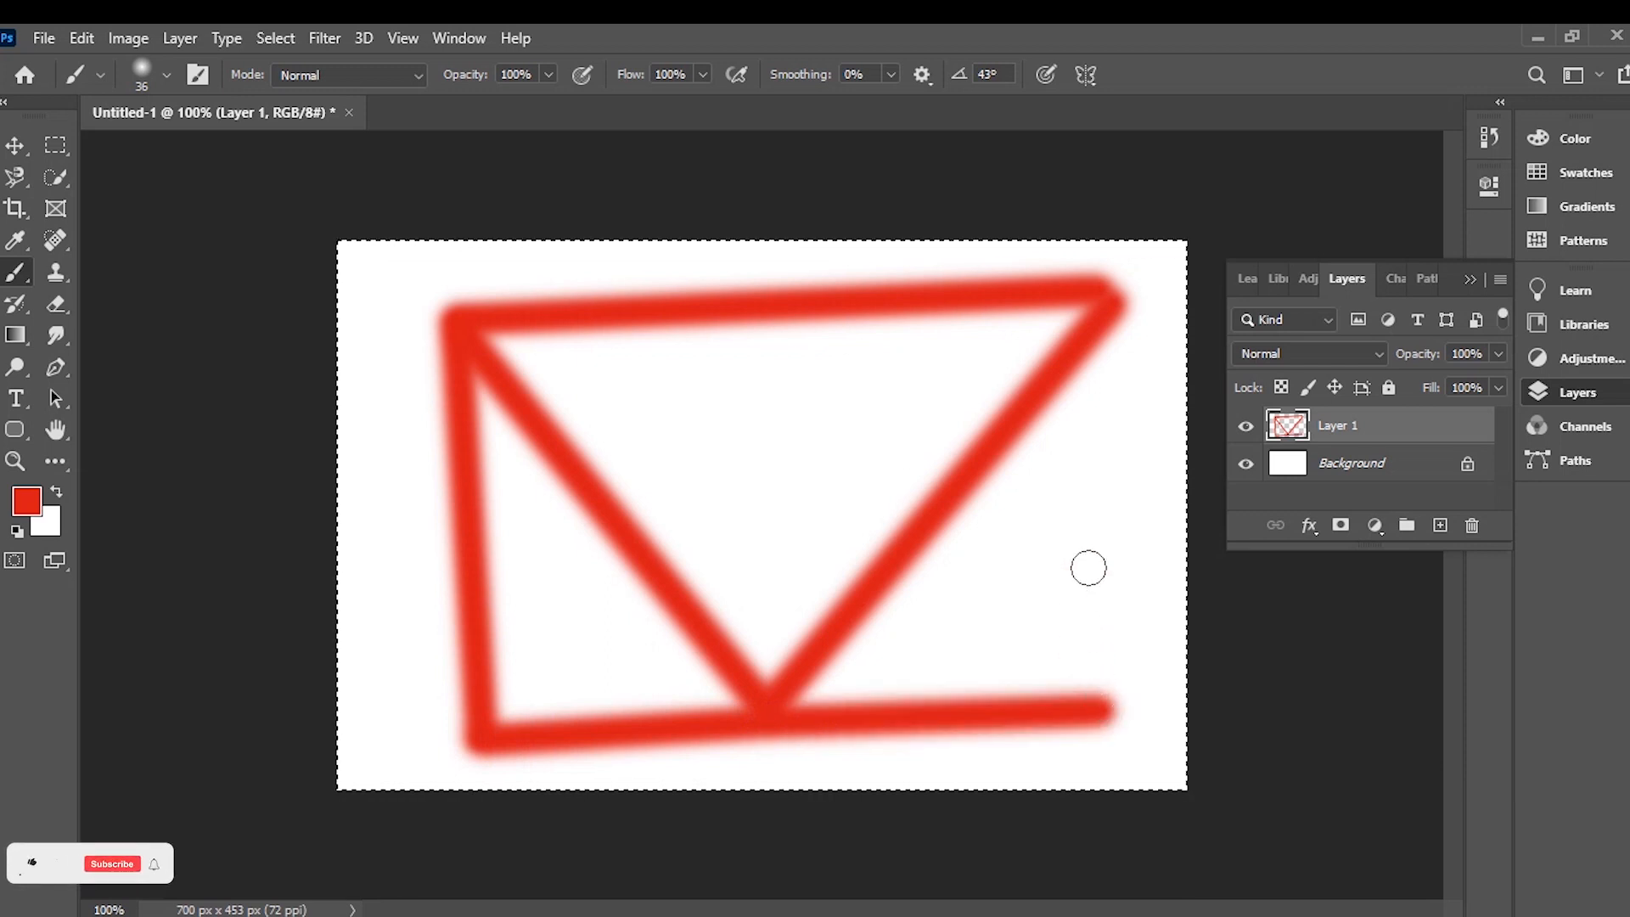
shift+click(1123, 313)
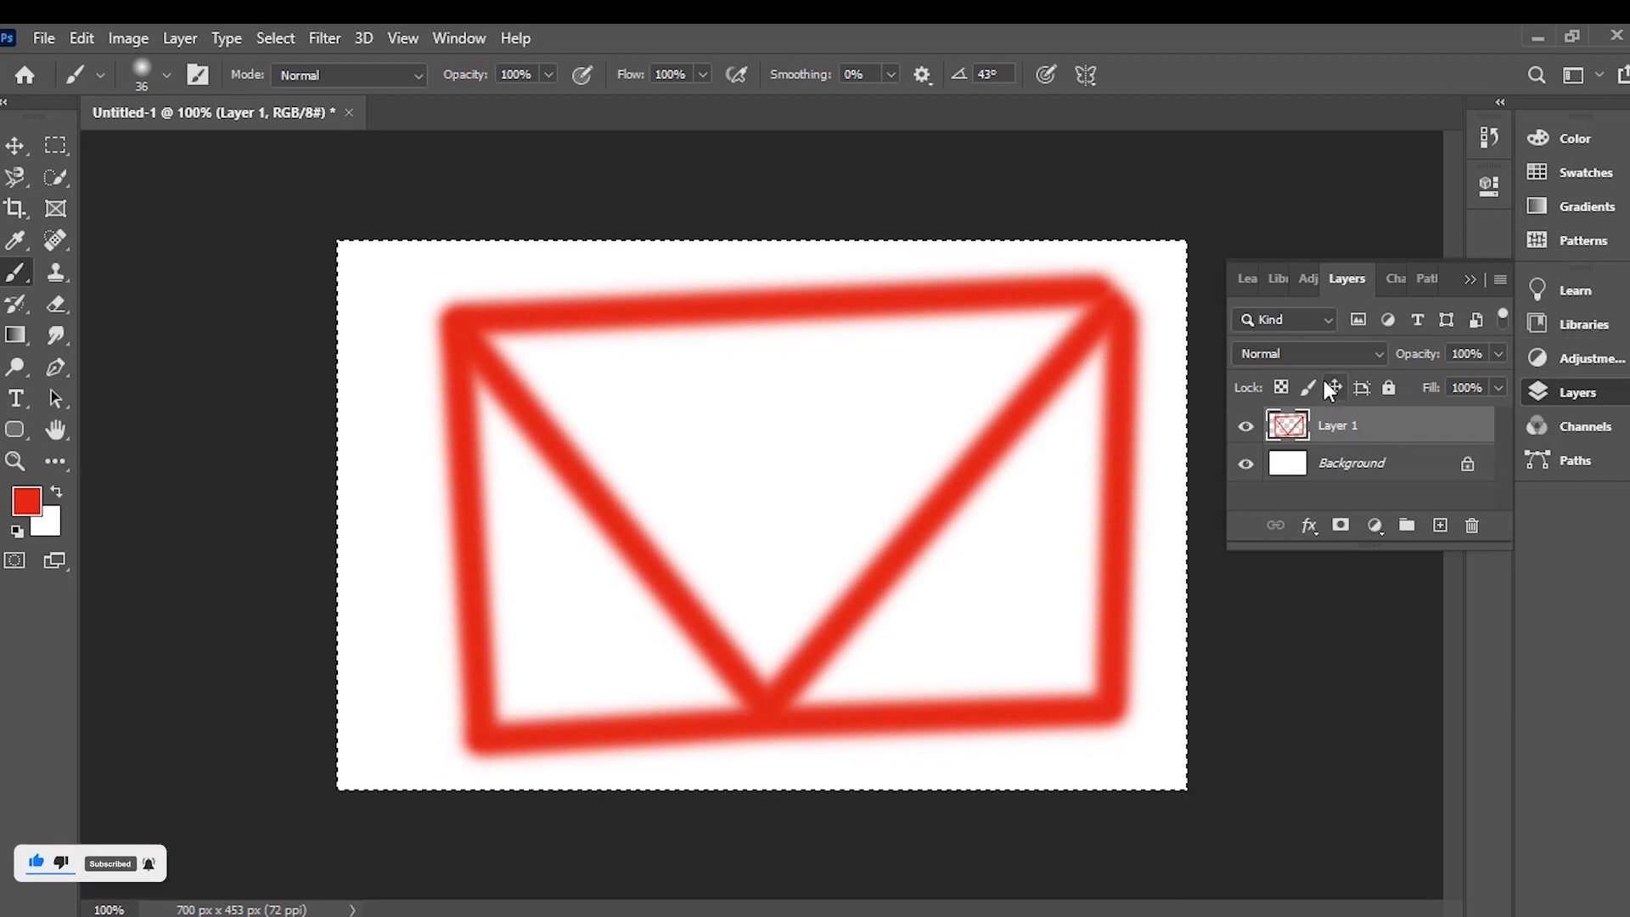
Step: Keep Layer 1's blend mode at Normal, set the brush mode to Behind, and paint a wavy red stroke across the shape's left half
click(1378, 353)
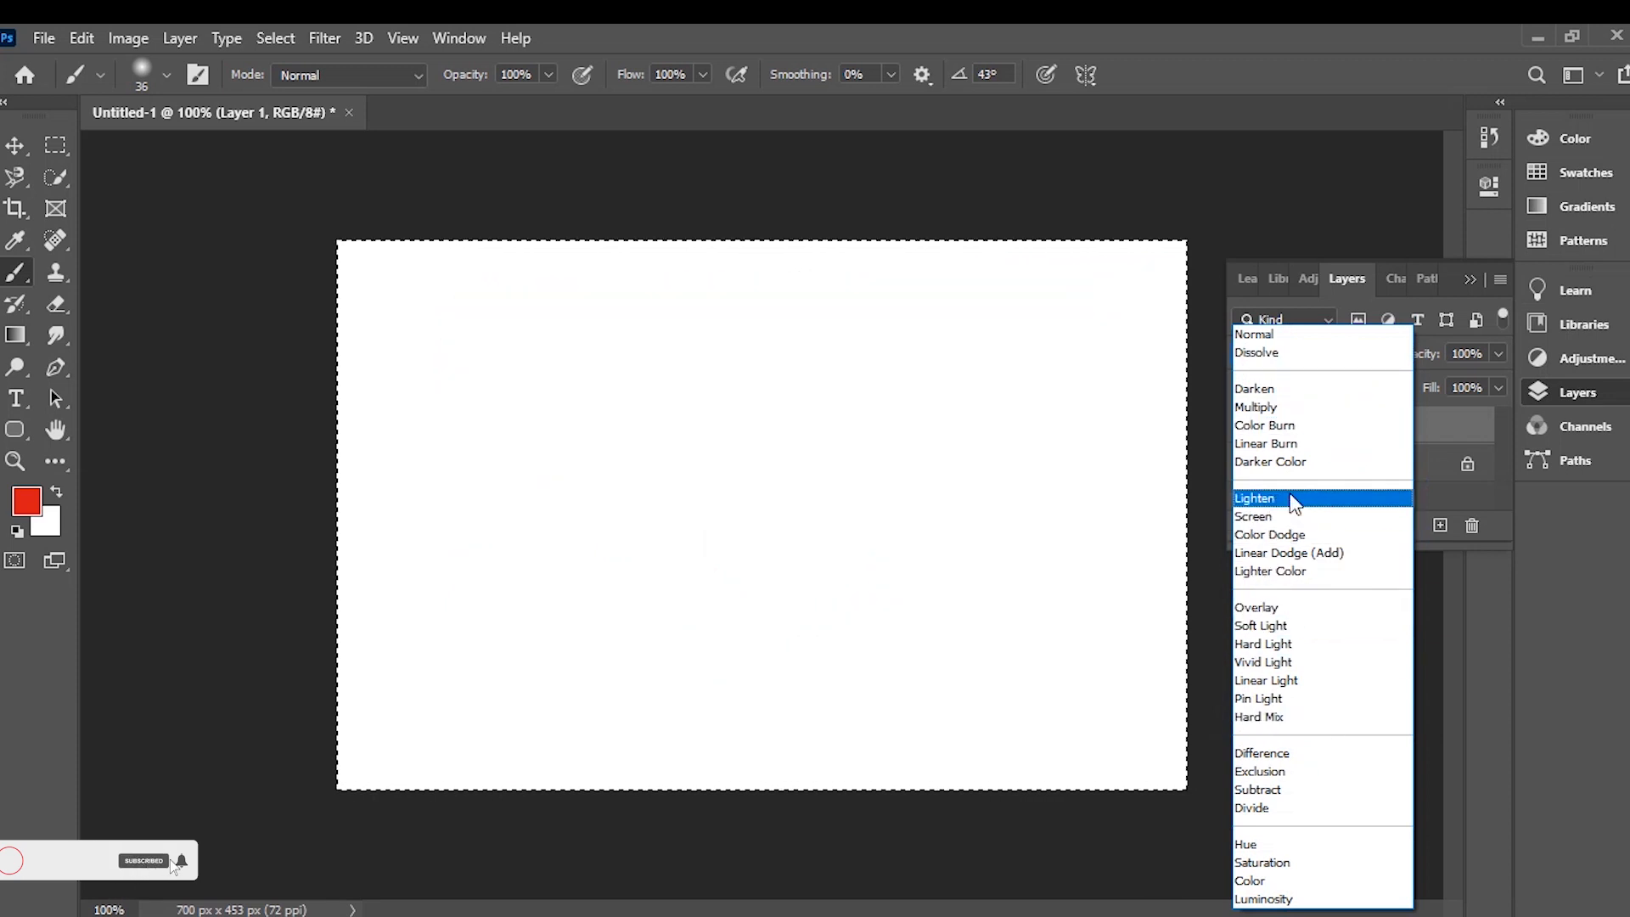
click(1290, 338)
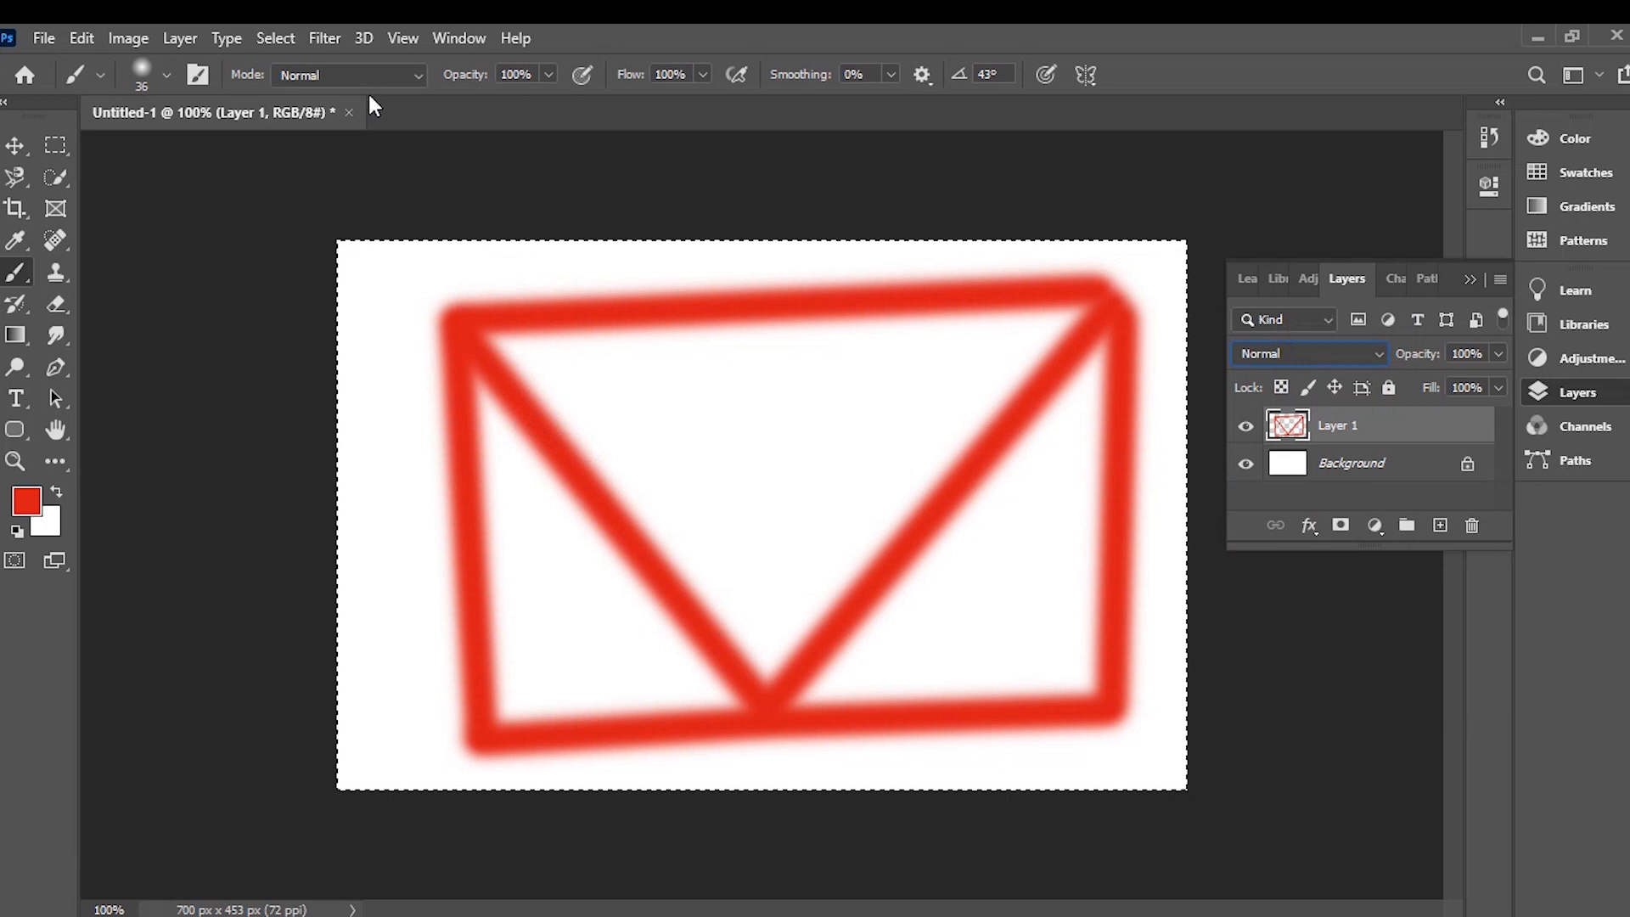
click(416, 69)
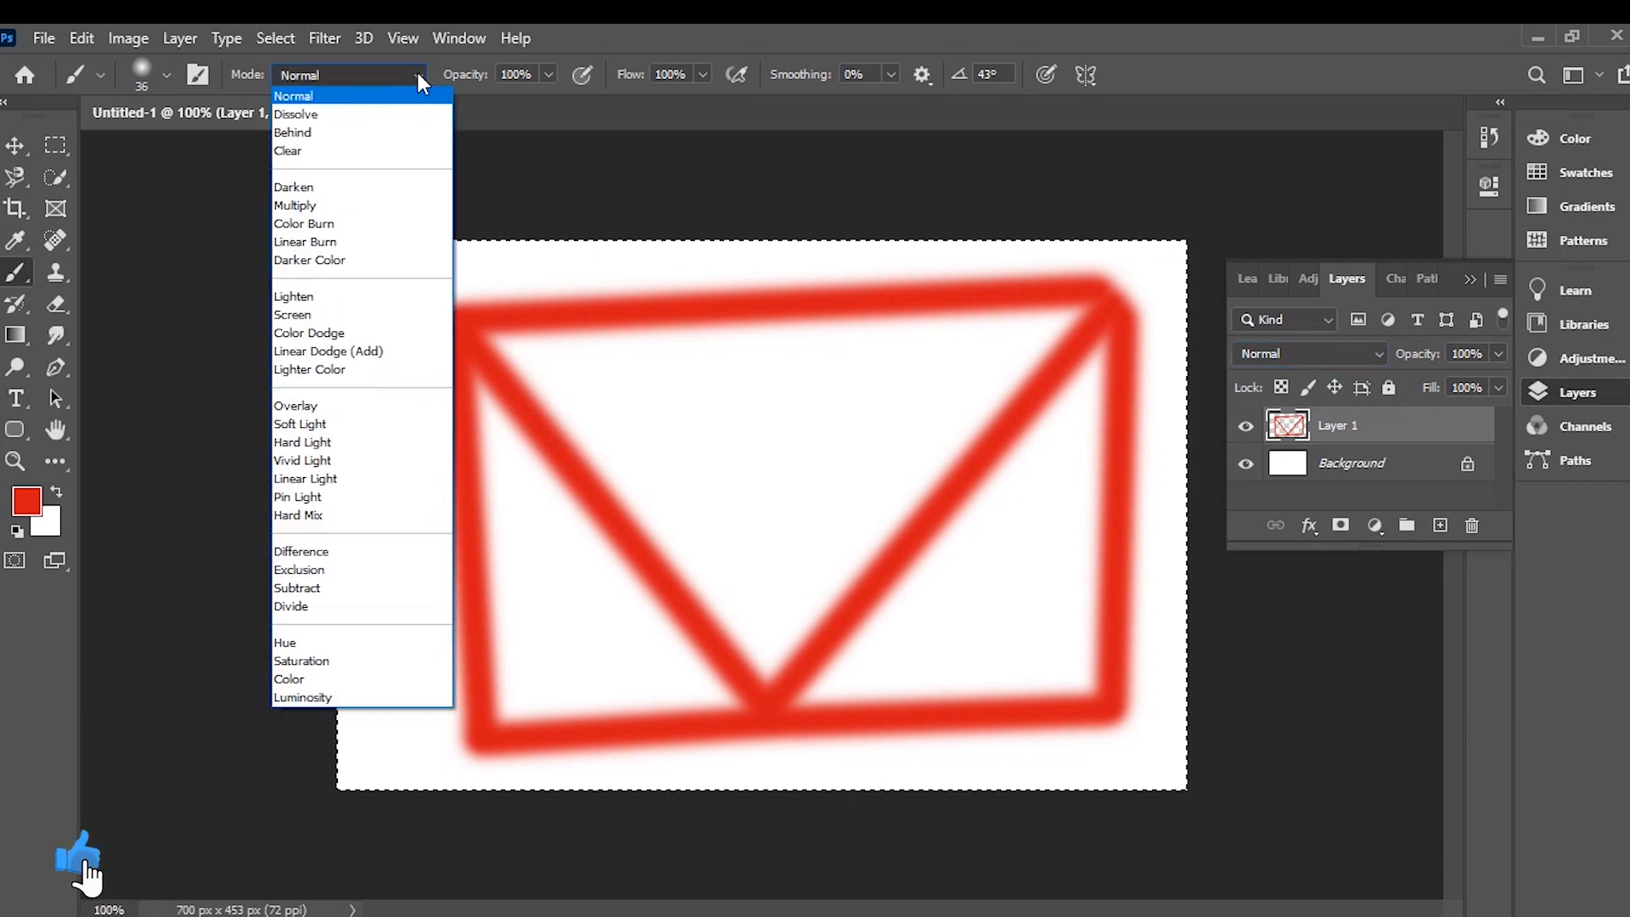
click(340, 133)
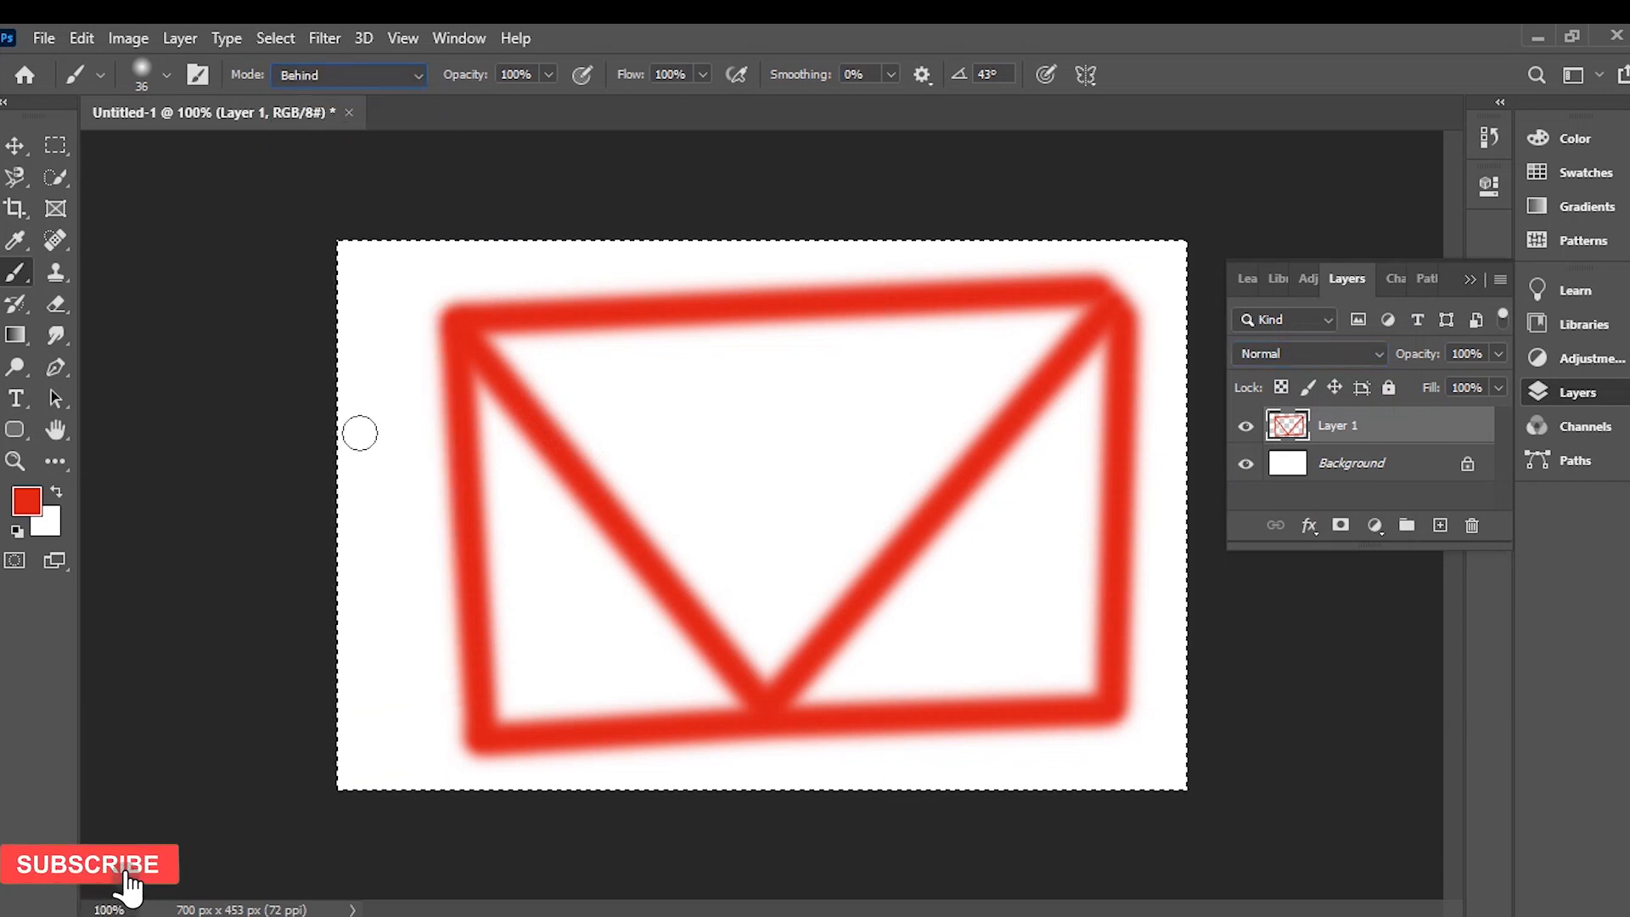
drag(352, 392, 510, 459)
mouse_move(671, 463)
mouse_down()
mouse_move(727, 478)
mouse_move(794, 549)
mouse_move(724, 562)
mouse_up()
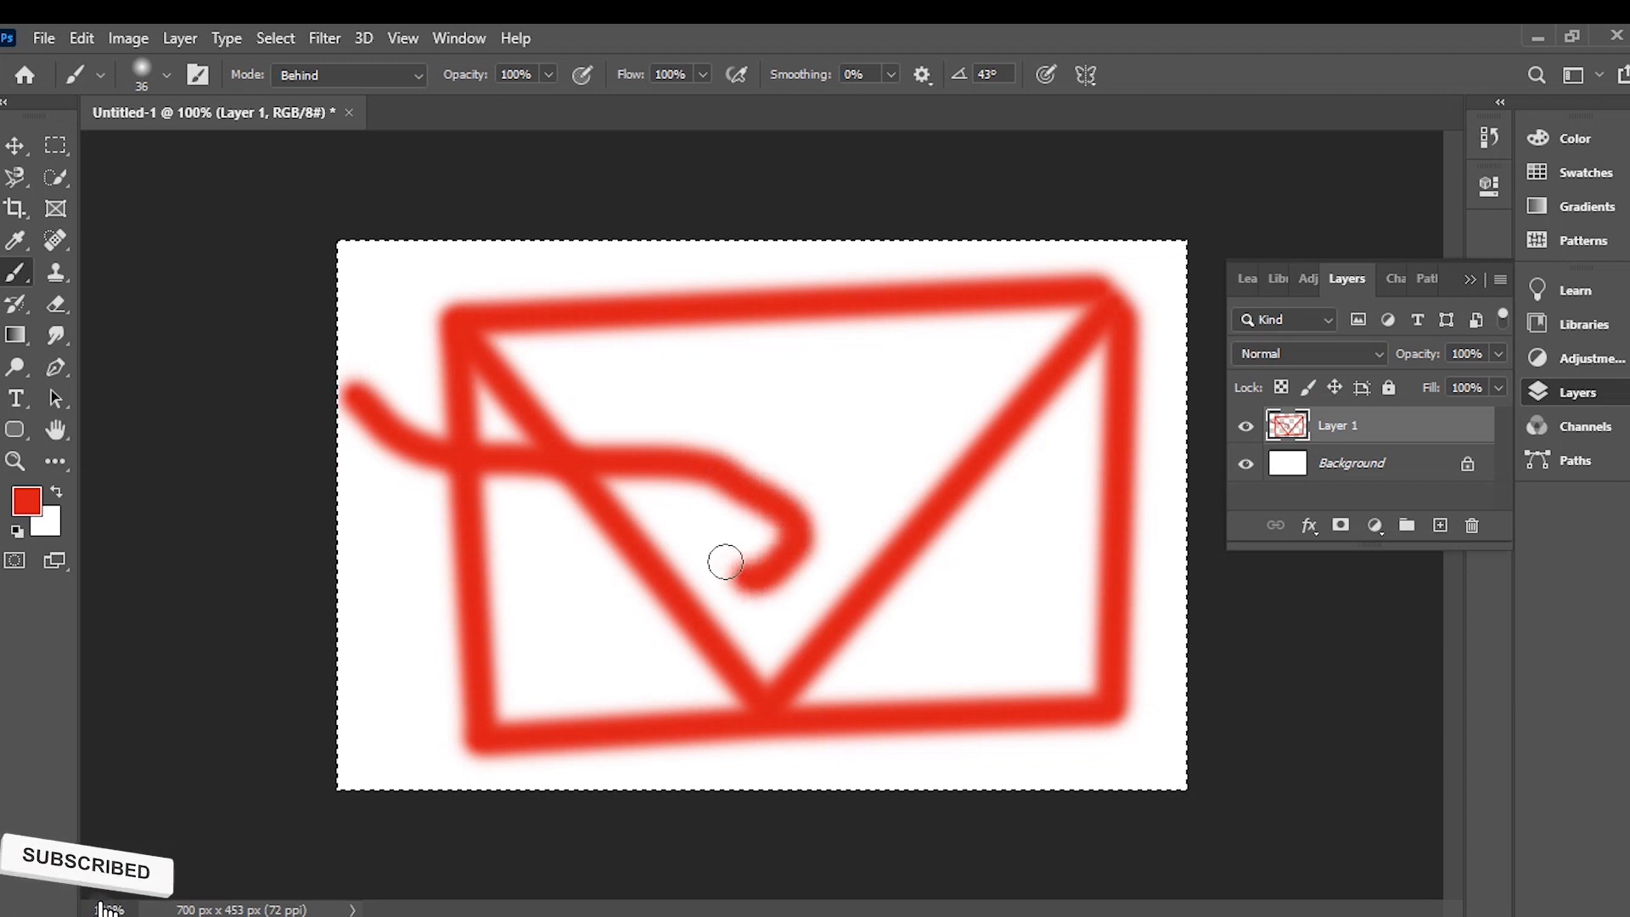
Step: Clear Layer 1 and paint overlapping freehand loops around the canvas centre in green 1bd617
key(Delete)
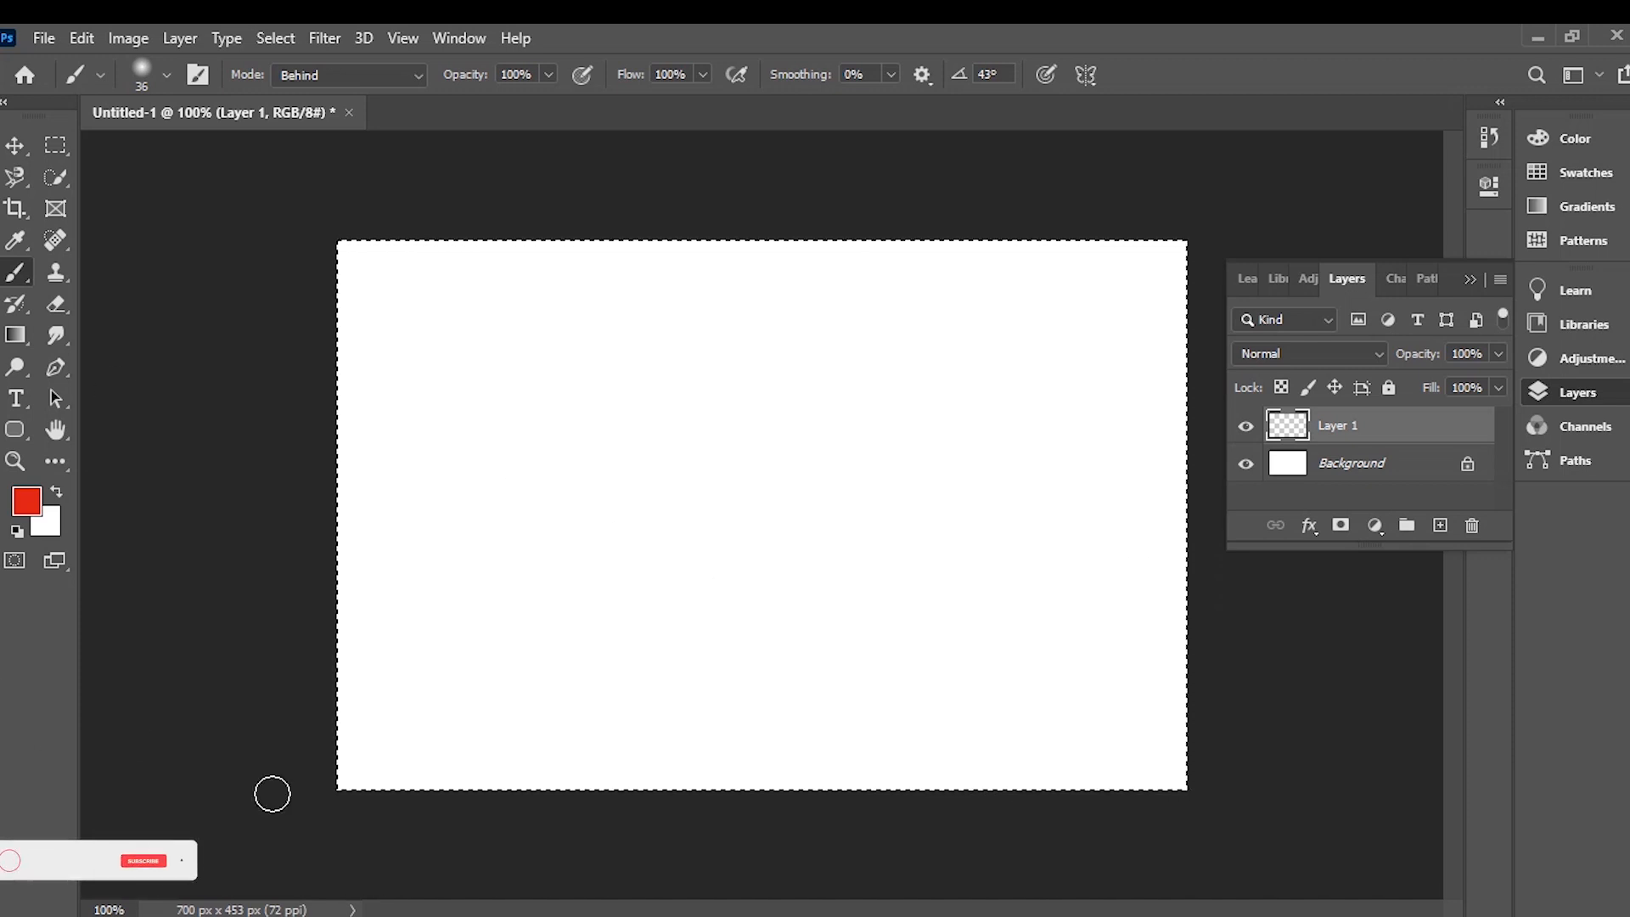
click(27, 503)
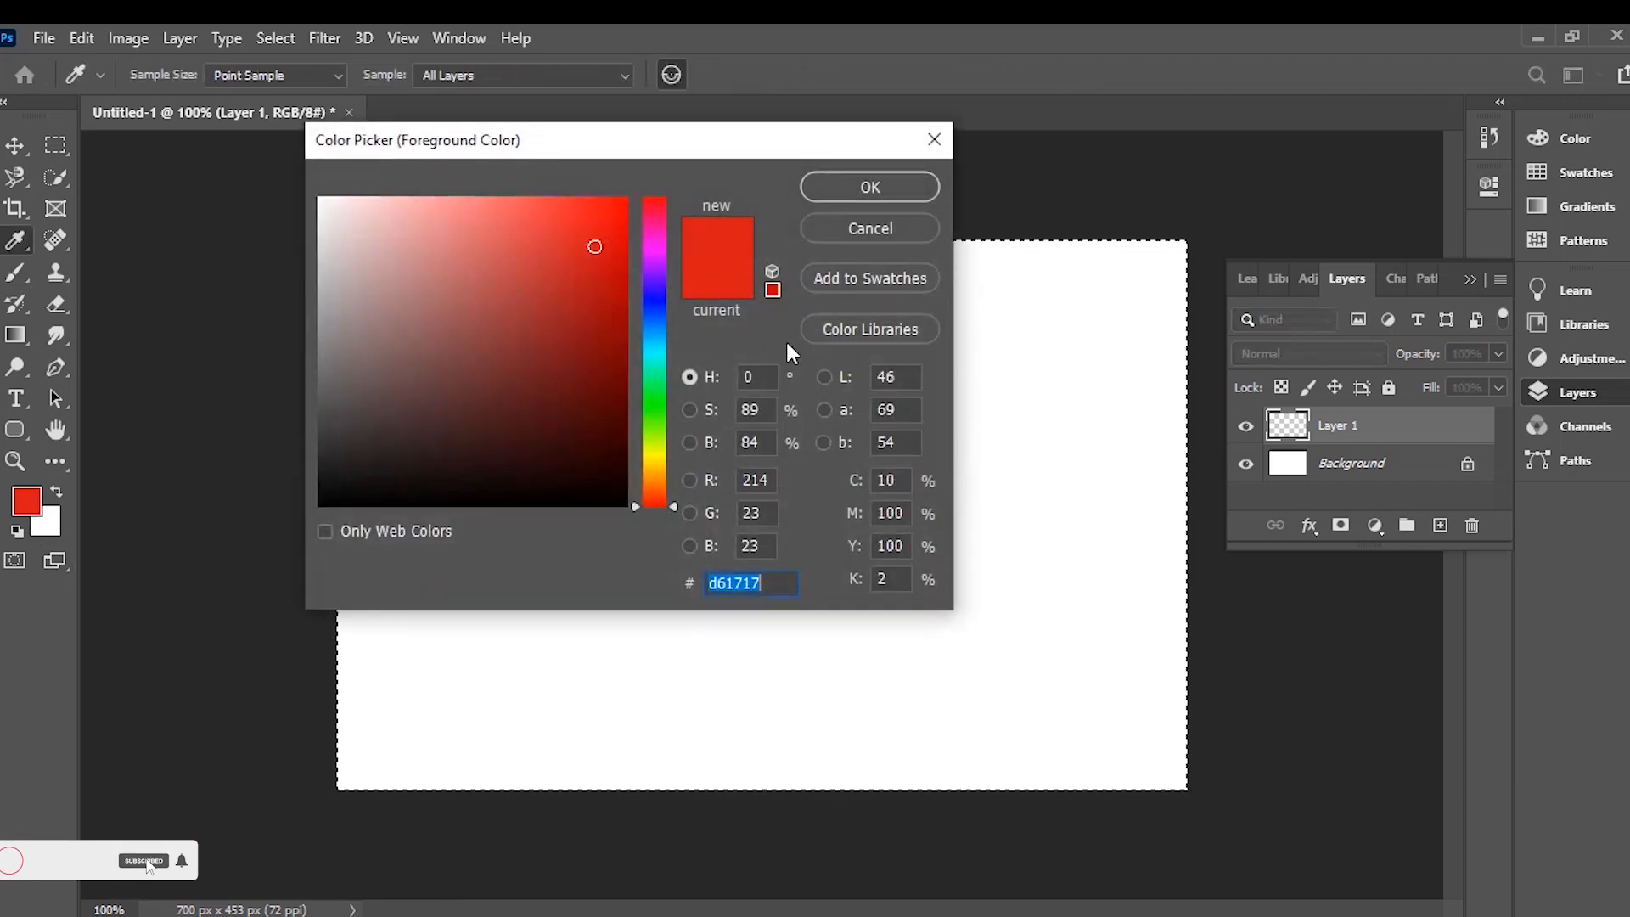
click(654, 404)
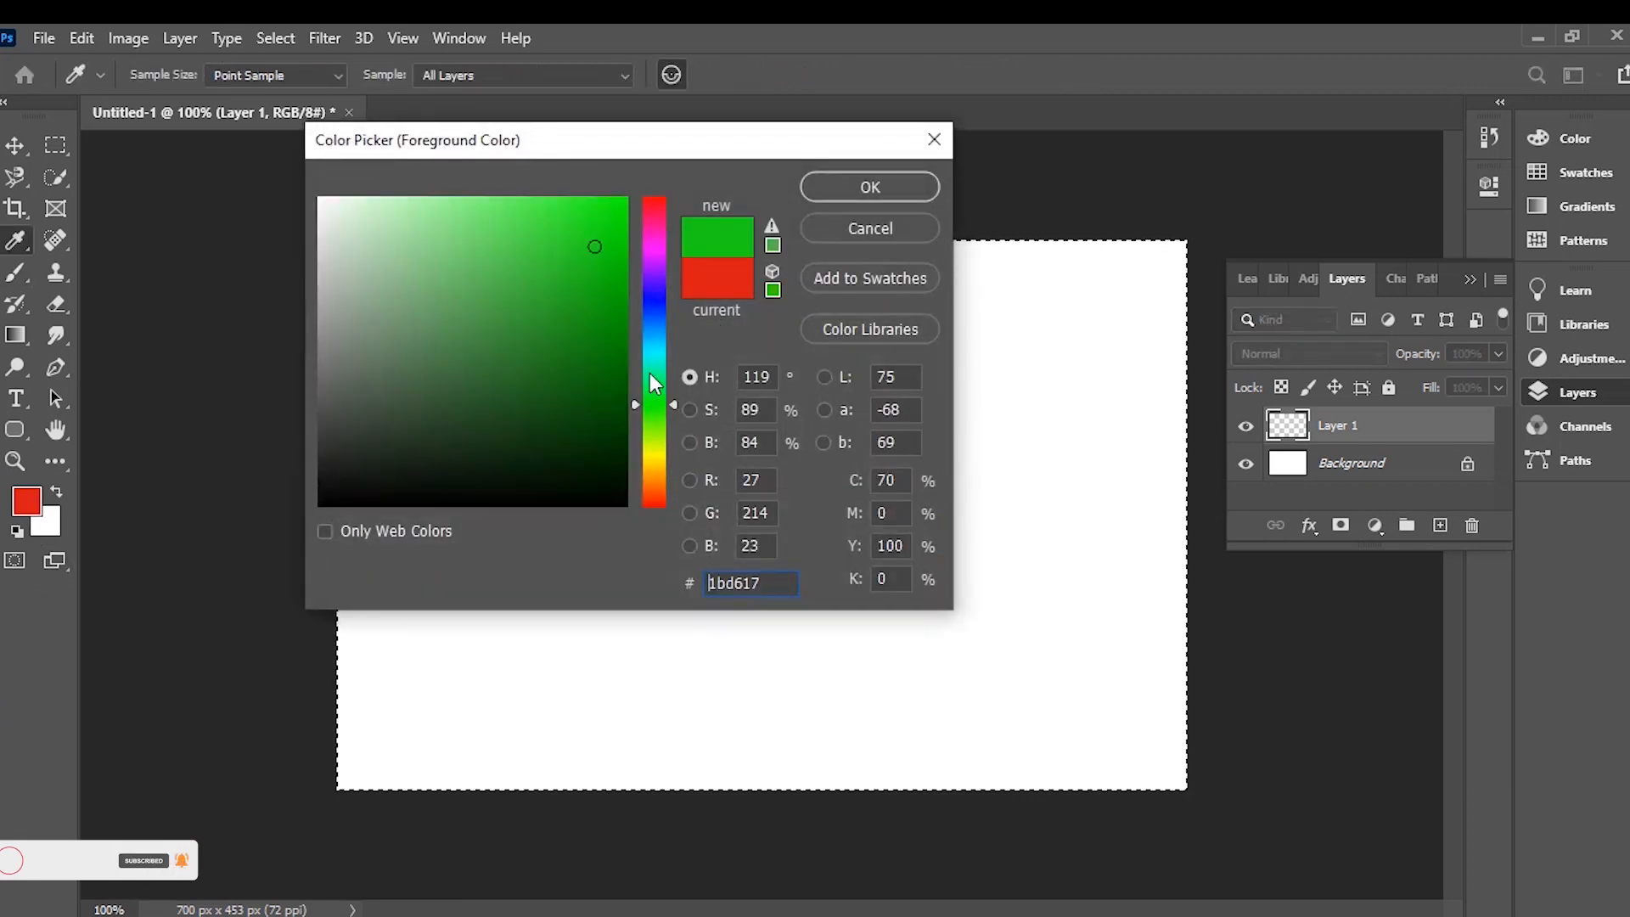
key(b)
click(871, 187)
mouse_move(633, 395)
mouse_down()
mouse_move(673, 473)
mouse_move(959, 502)
mouse_move(654, 502)
mouse_move(1040, 600)
mouse_move(891, 416)
mouse_move(635, 520)
mouse_move(971, 677)
mouse_move(997, 480)
mouse_move(705, 399)
mouse_move(819, 635)
mouse_up()
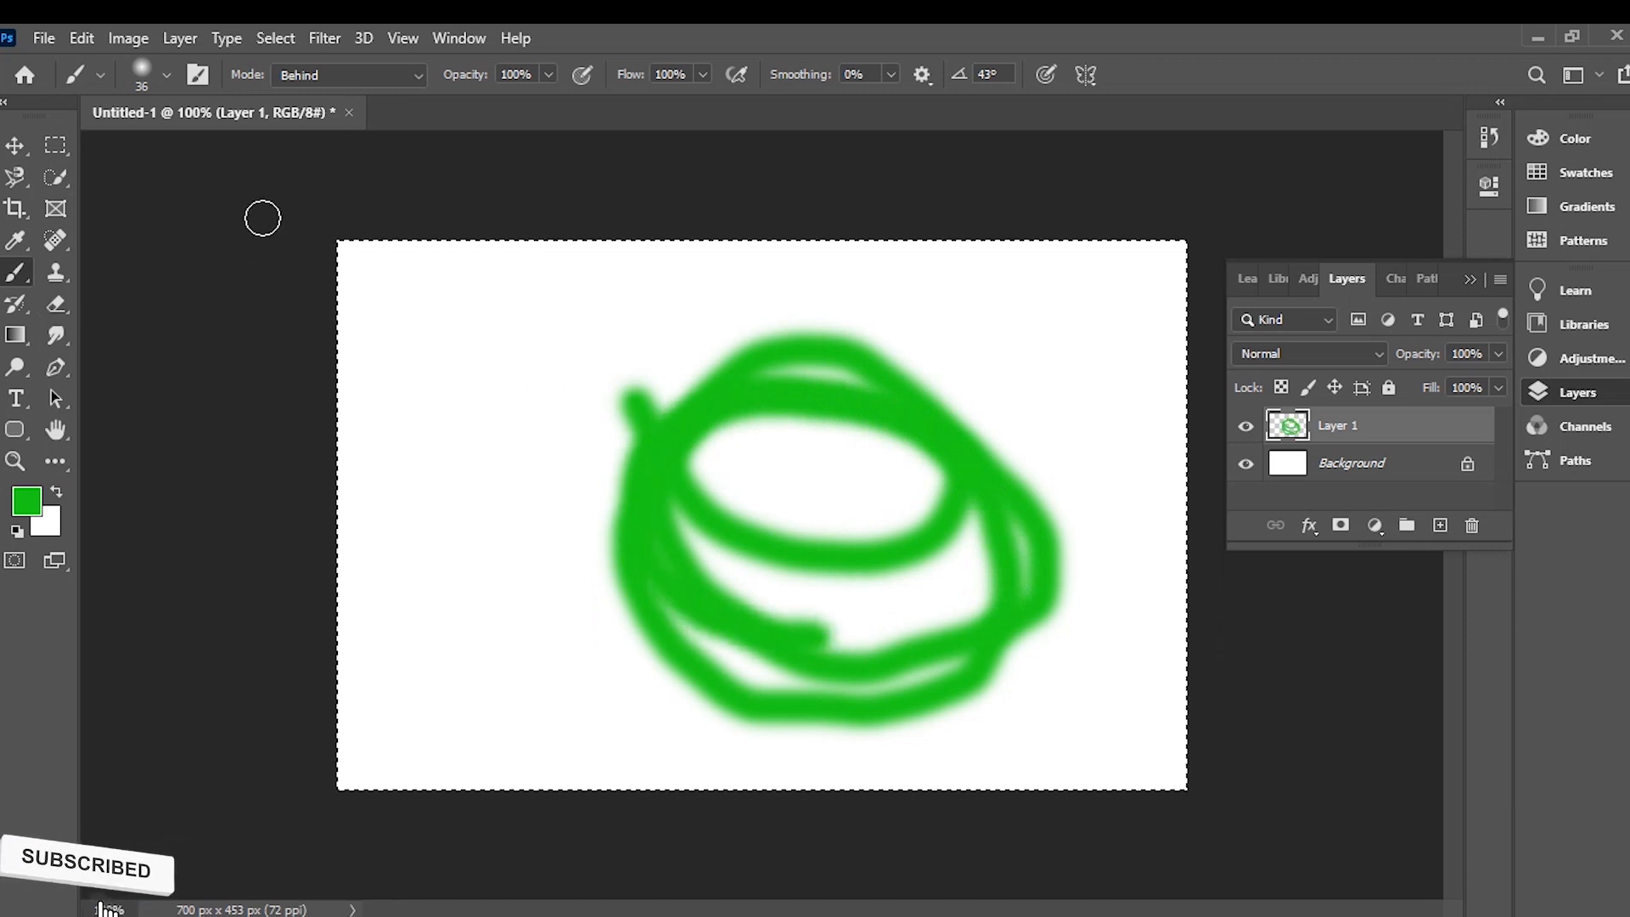
Step: Set the foreground colour to blue 2017d6 and paint large freehand loops over the area of the green ones in Behind mode
click(36, 503)
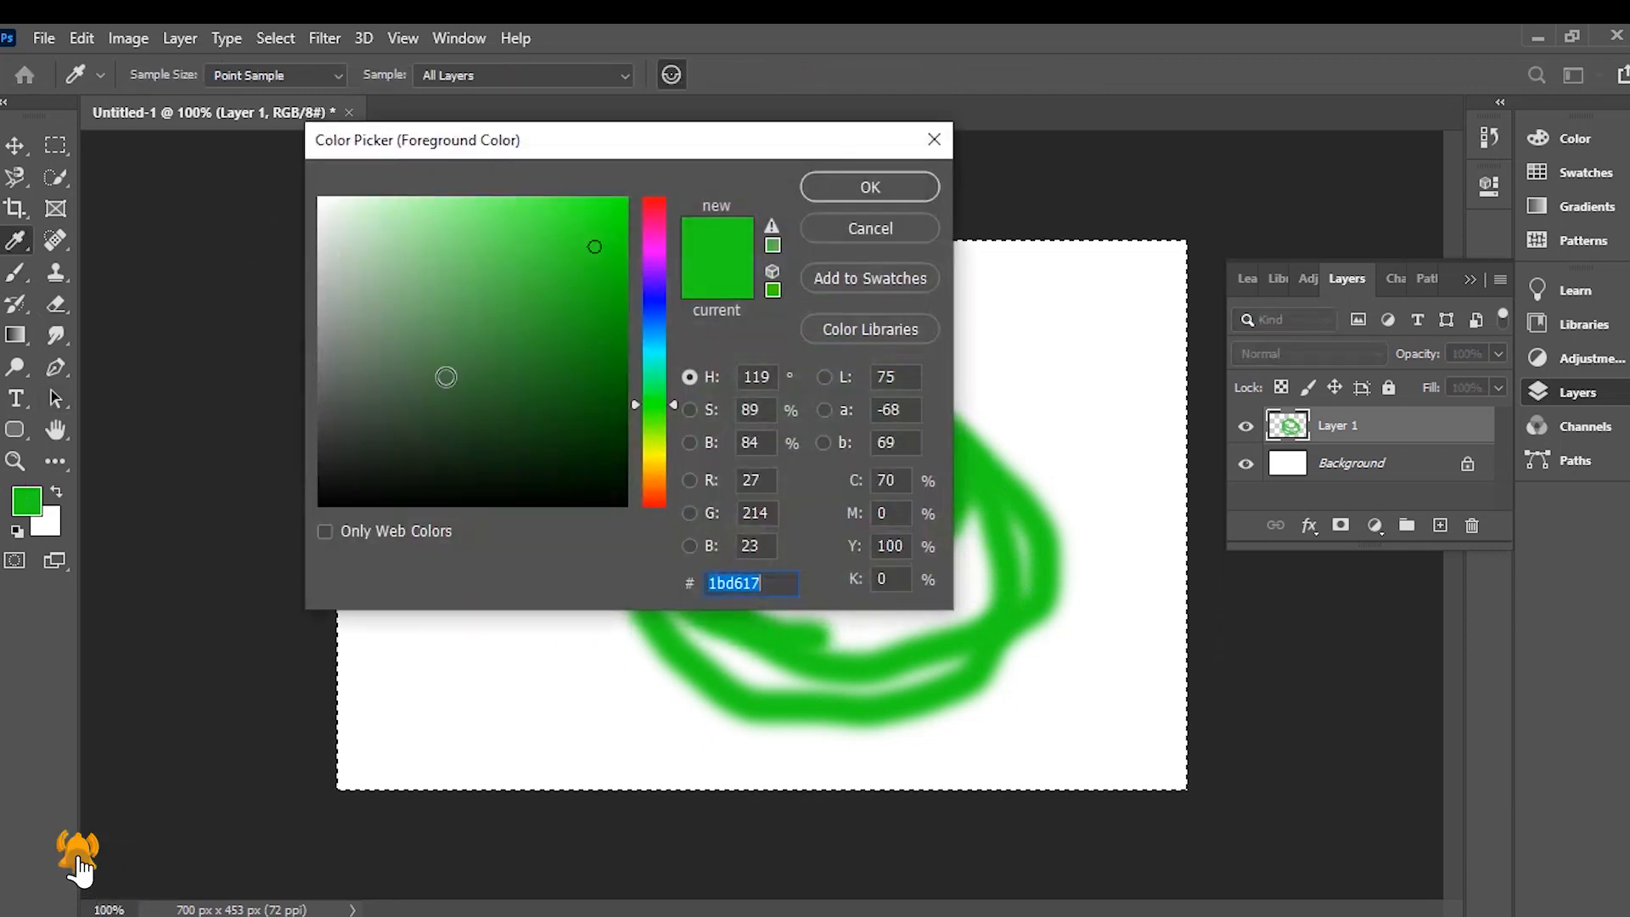
drag(645, 326, 647, 299)
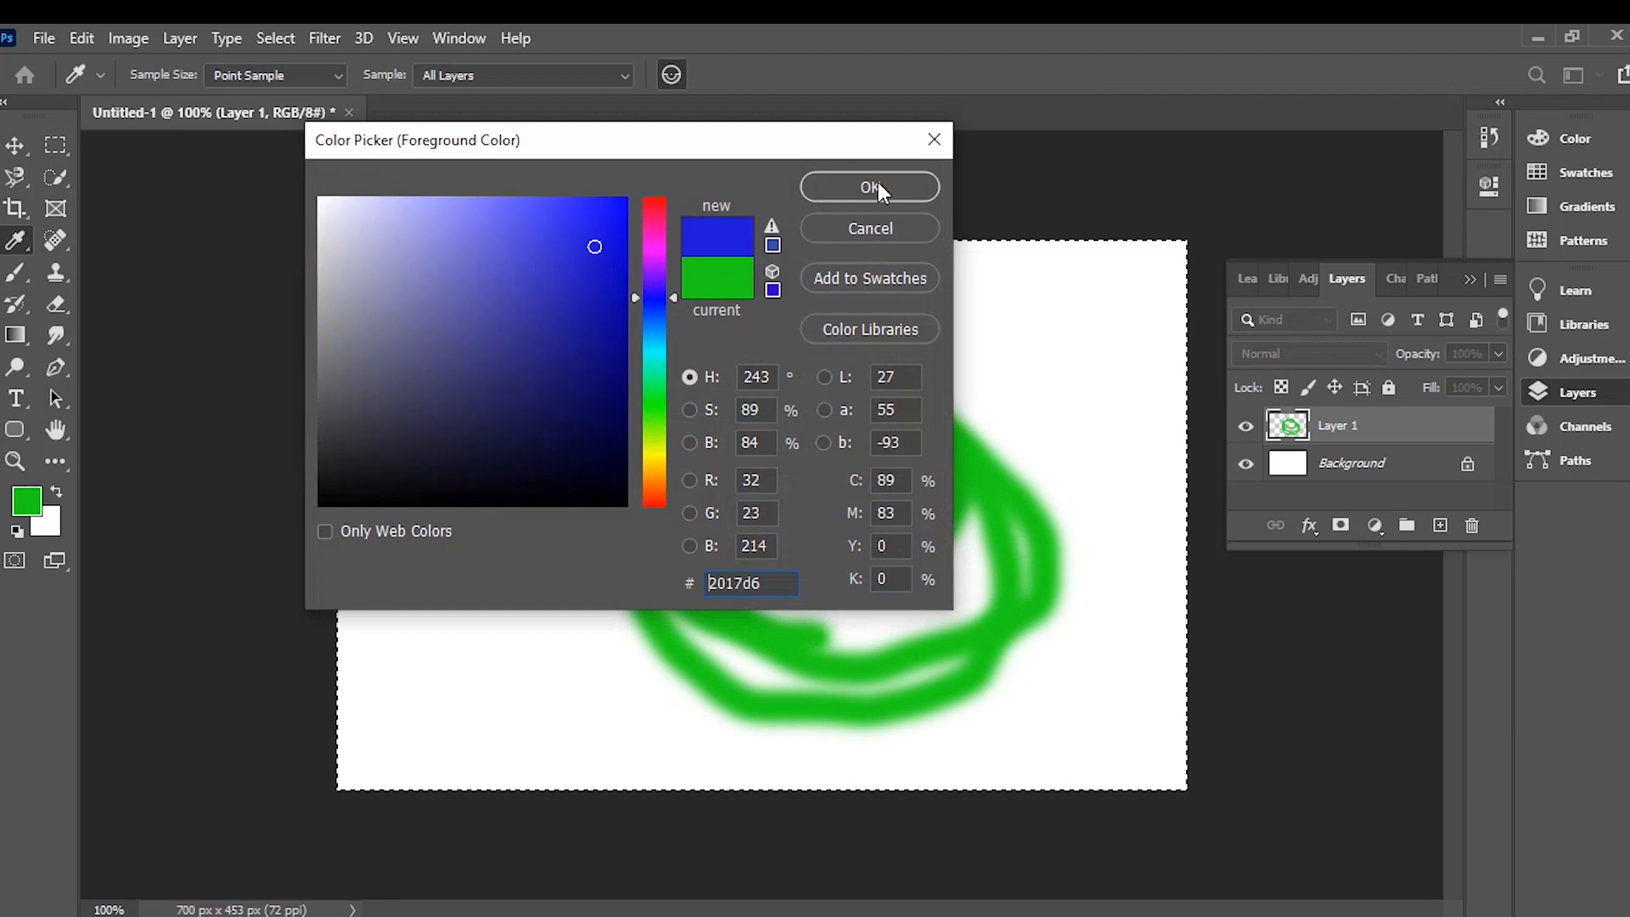
click(870, 186)
mouse_move(552, 283)
mouse_down()
mouse_move(603, 466)
mouse_move(921, 459)
mouse_move(579, 629)
mouse_move(992, 599)
mouse_move(833, 440)
mouse_move(542, 615)
mouse_move(1117, 600)
mouse_move(921, 385)
mouse_move(531, 463)
mouse_move(863, 621)
mouse_move(913, 579)
mouse_up()
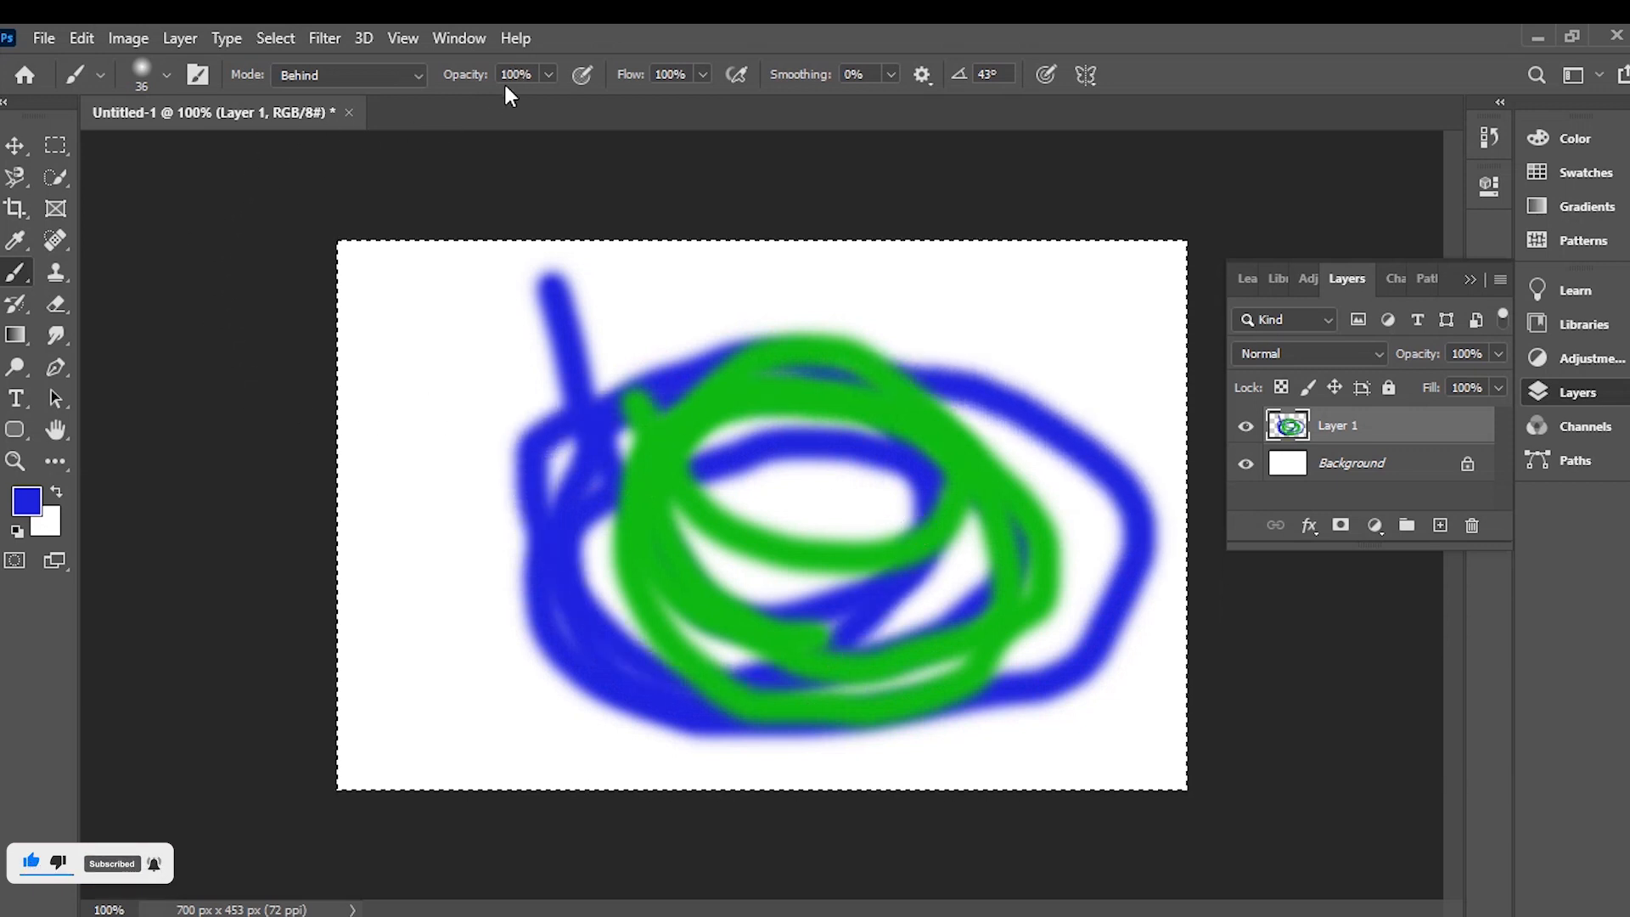
Step: Lower the brush opacity to 75% and paint translucent blue strokes across and down through the loops
drag(486, 79, 465, 83)
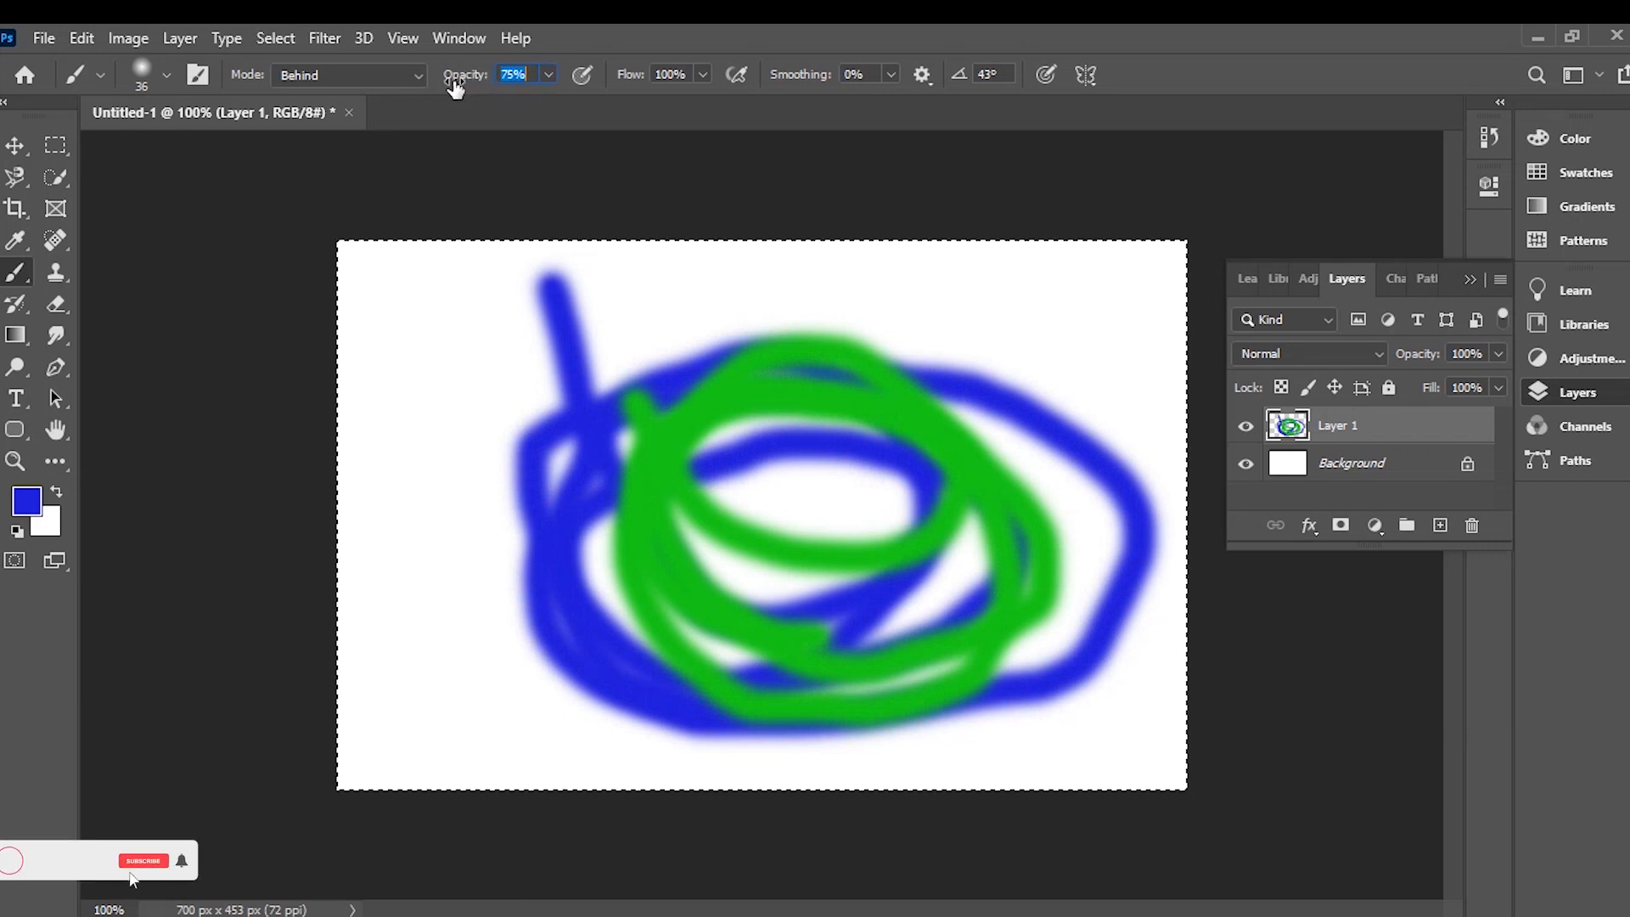
mouse_move(584, 335)
mouse_down()
mouse_move(644, 749)
mouse_move(783, 531)
mouse_move(773, 586)
mouse_move(654, 526)
mouse_move(1184, 478)
mouse_up()
mouse_move(768, 310)
mouse_down()
mouse_move(781, 405)
mouse_move(811, 607)
mouse_up()
Step: Lower the brush opacity to 30% and paint a faint vertical blue stroke and overlapping horizontal strokes along the canvas's upper part
drag(490, 81, 429, 80)
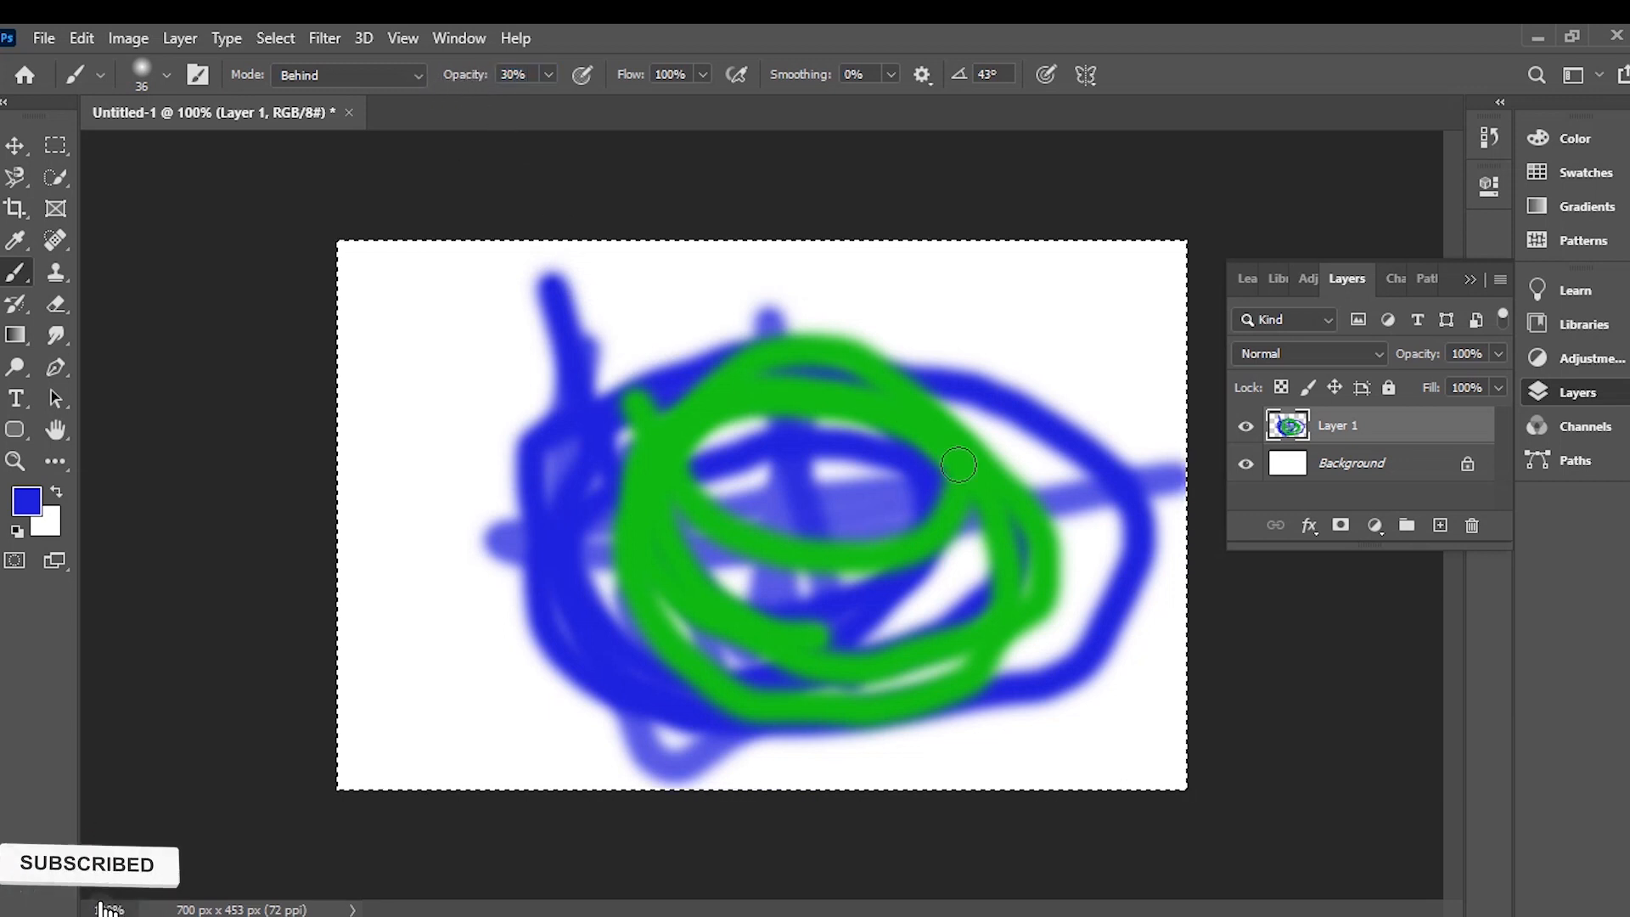
drag(946, 339, 949, 500)
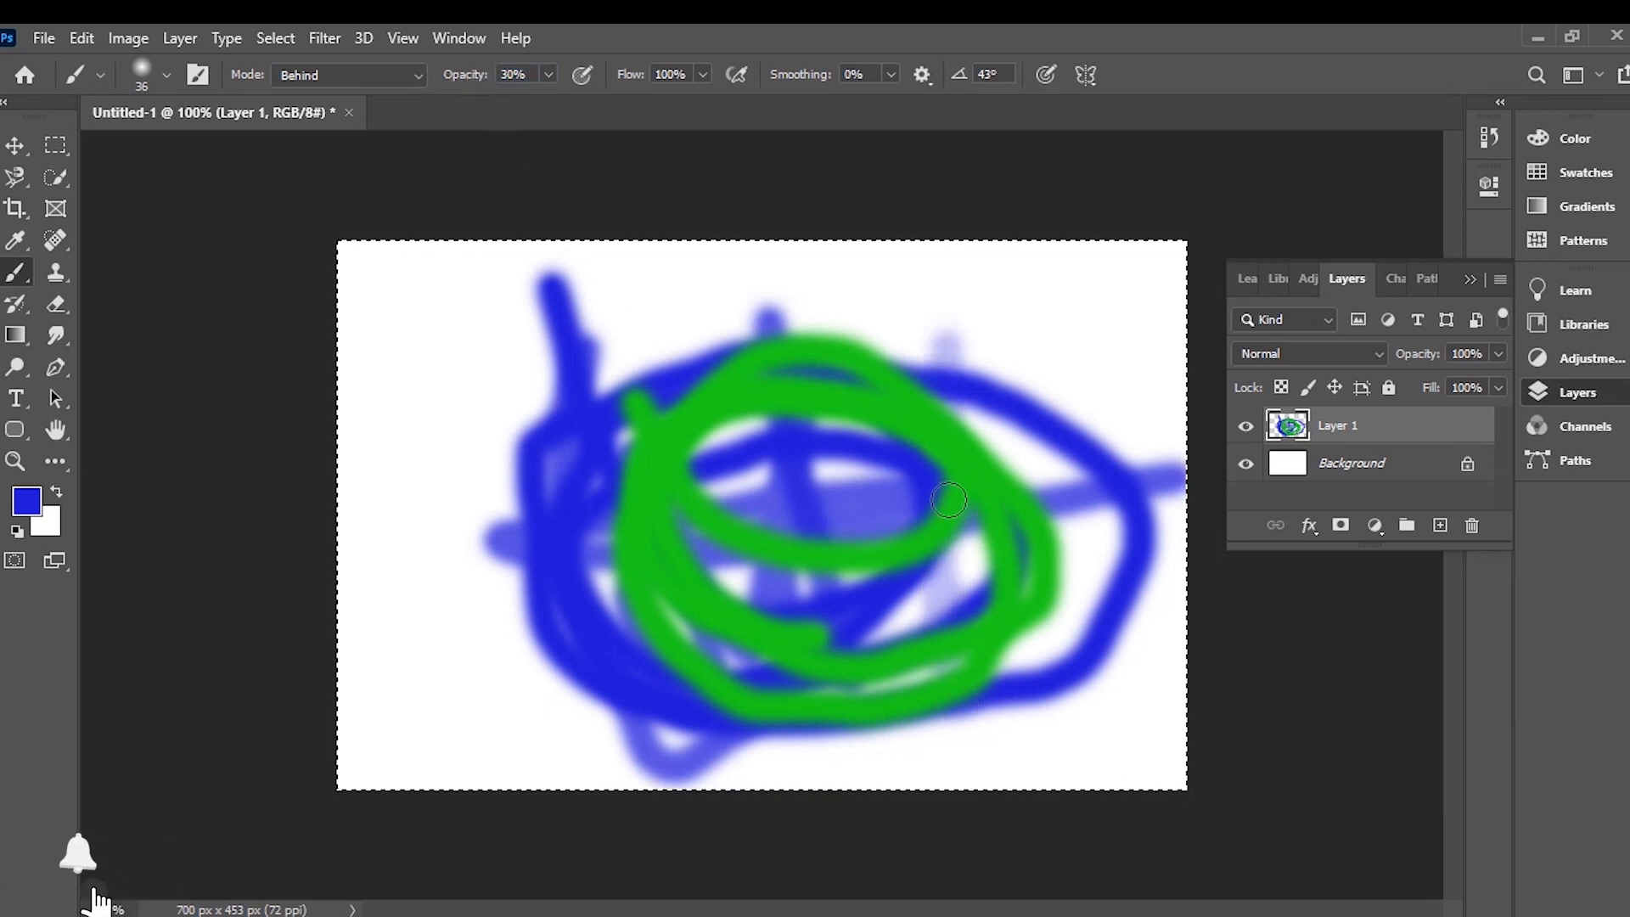
mouse_move(841, 326)
mouse_down()
mouse_move(979, 331)
mouse_move(565, 327)
mouse_up()
mouse_move(942, 292)
mouse_down()
mouse_move(666, 328)
mouse_move(593, 364)
mouse_move(511, 337)
mouse_move(589, 438)
mouse_up()
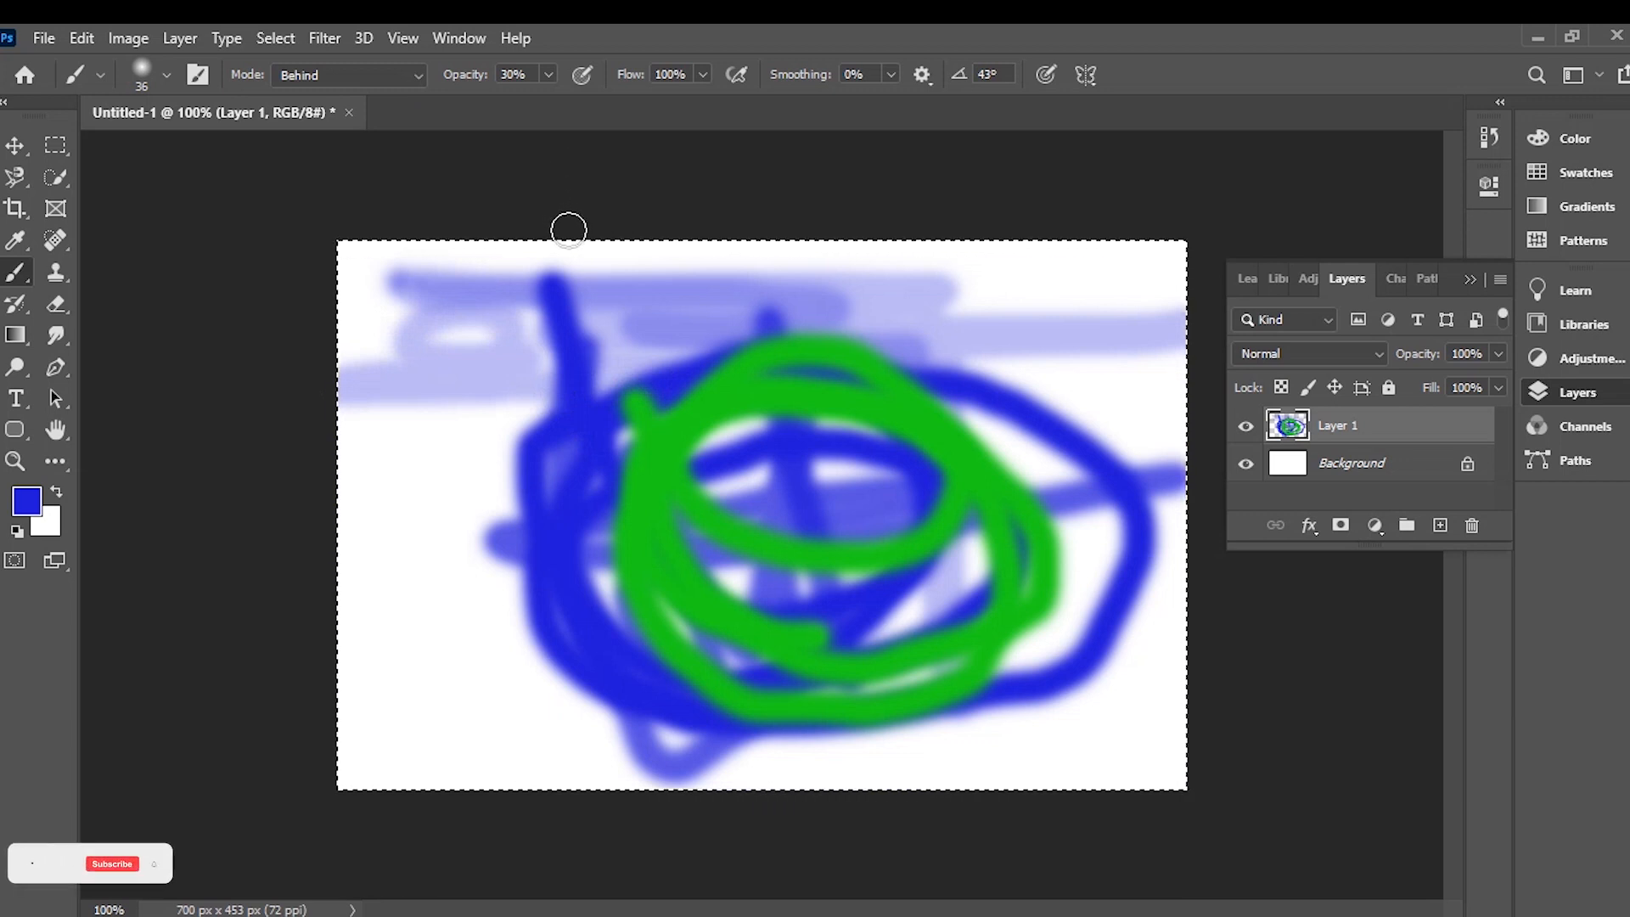
Step: Set the brush mode to Dissolve and paint speckled blue strokes across the loops and over the canvas's lower-left area
click(417, 74)
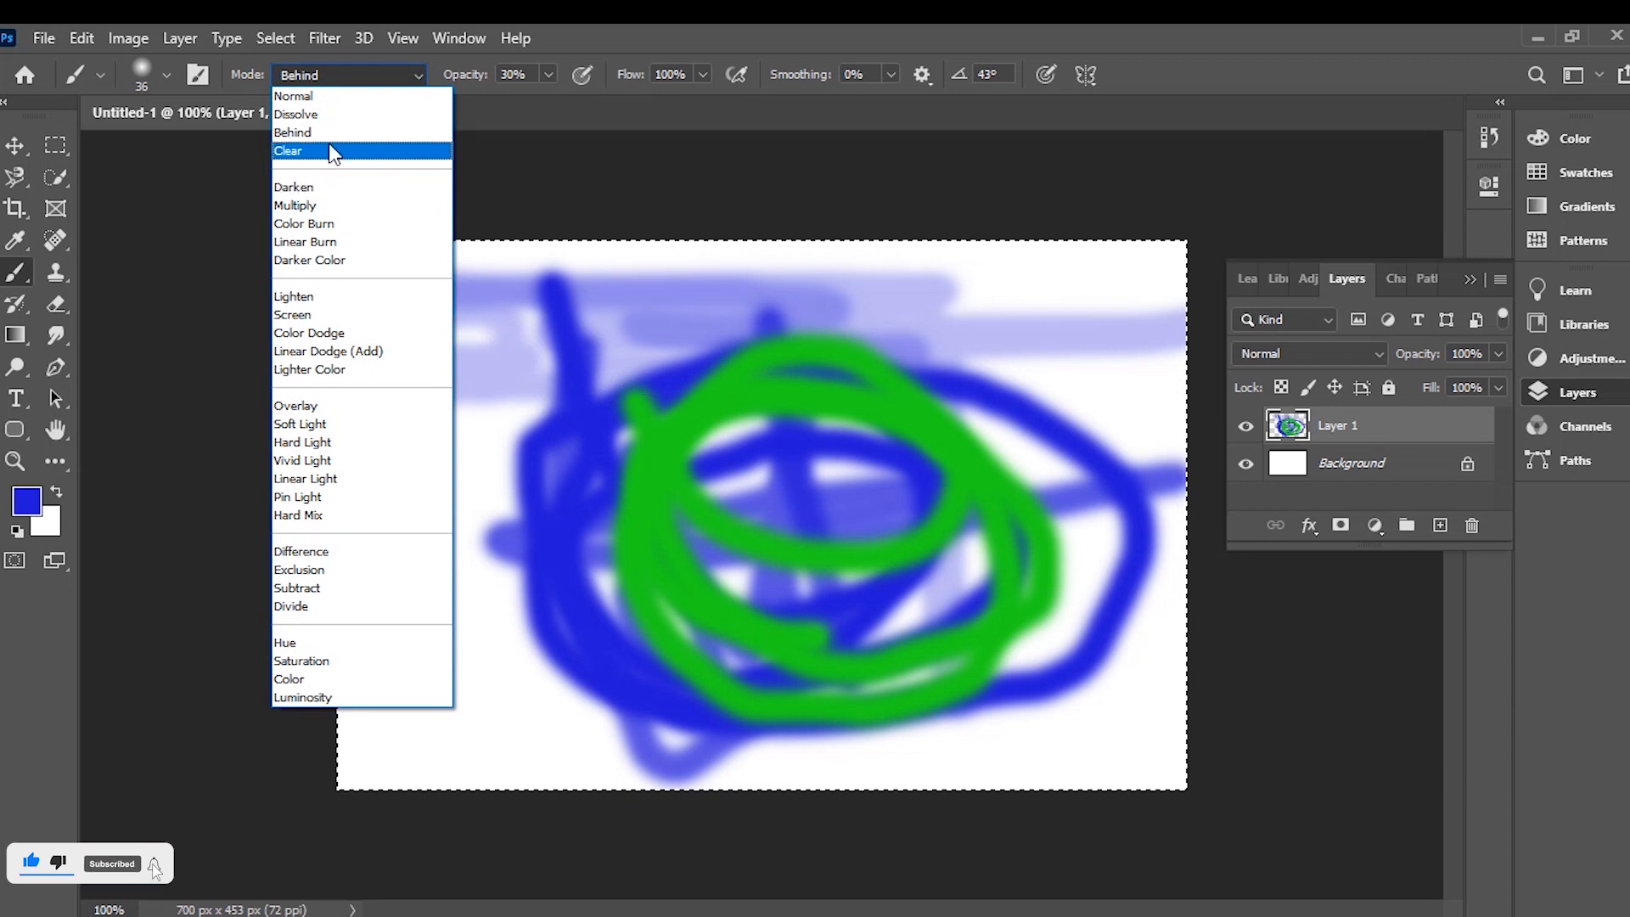
click(329, 151)
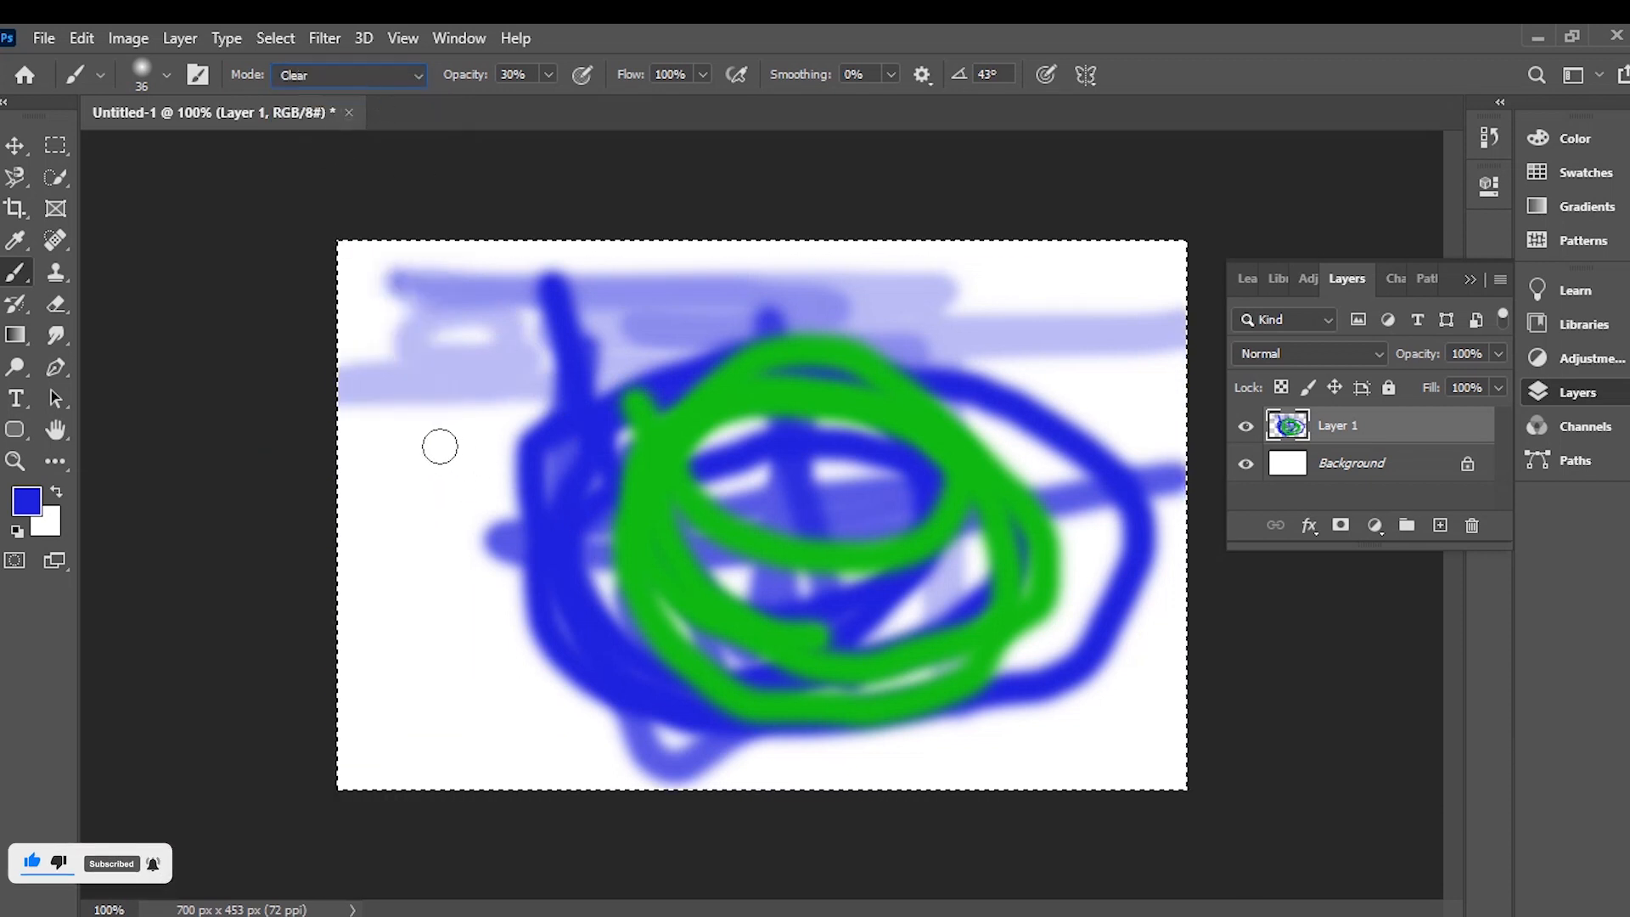
click(416, 75)
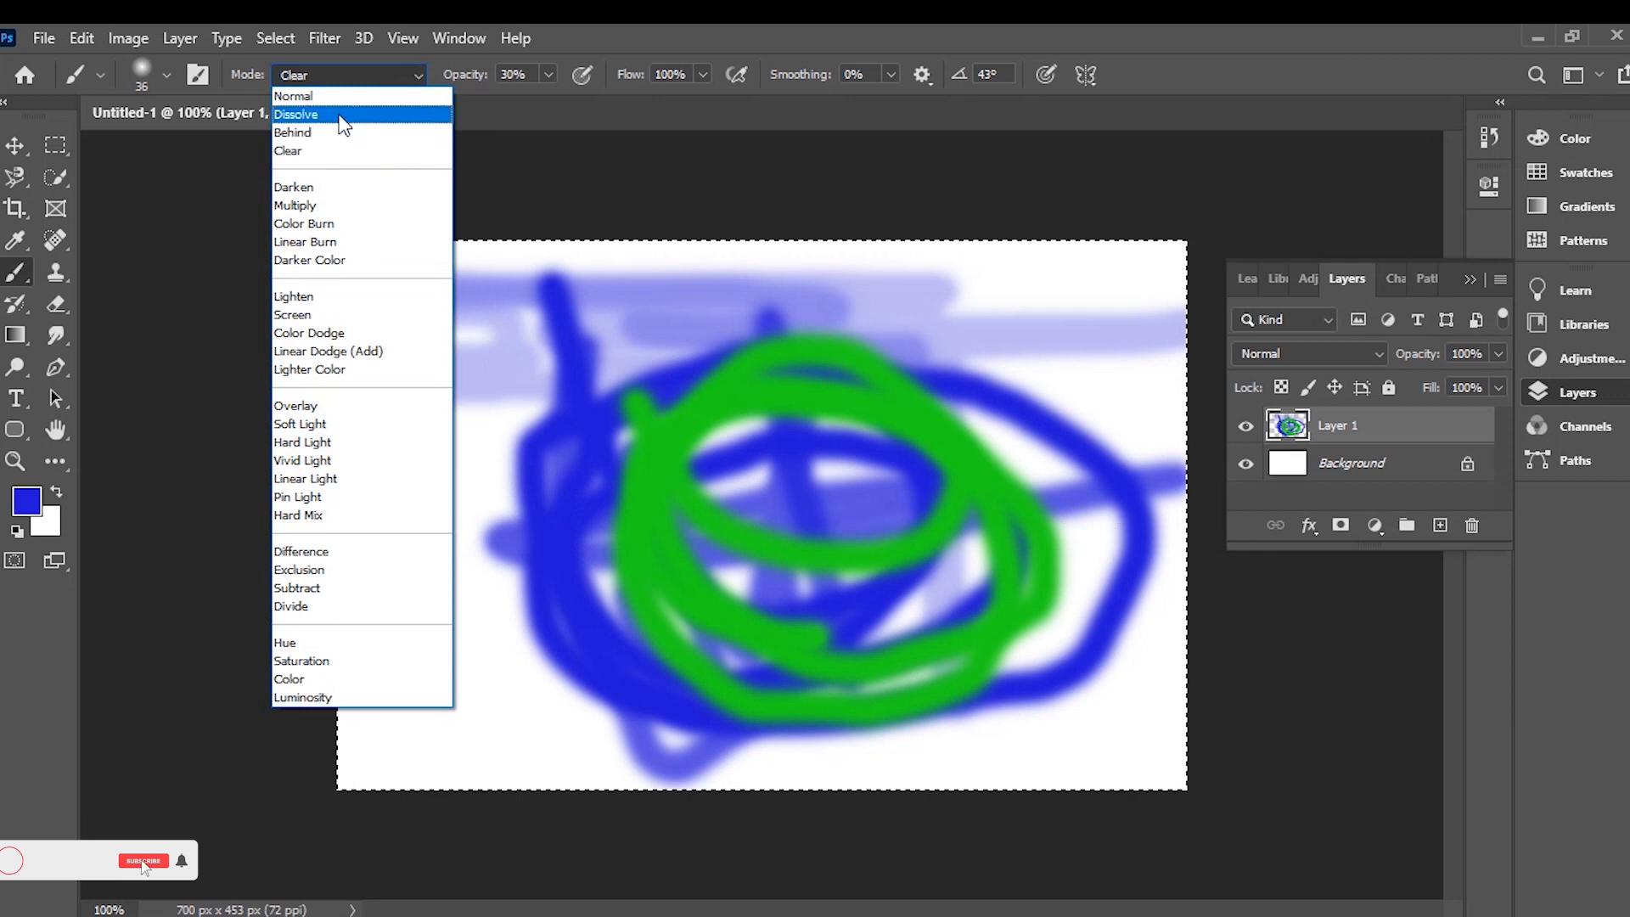
click(340, 114)
mouse_move(995, 360)
mouse_down()
mouse_move(914, 483)
mouse_move(761, 535)
mouse_move(524, 558)
mouse_move(475, 471)
mouse_move(431, 498)
mouse_move(425, 768)
mouse_up()
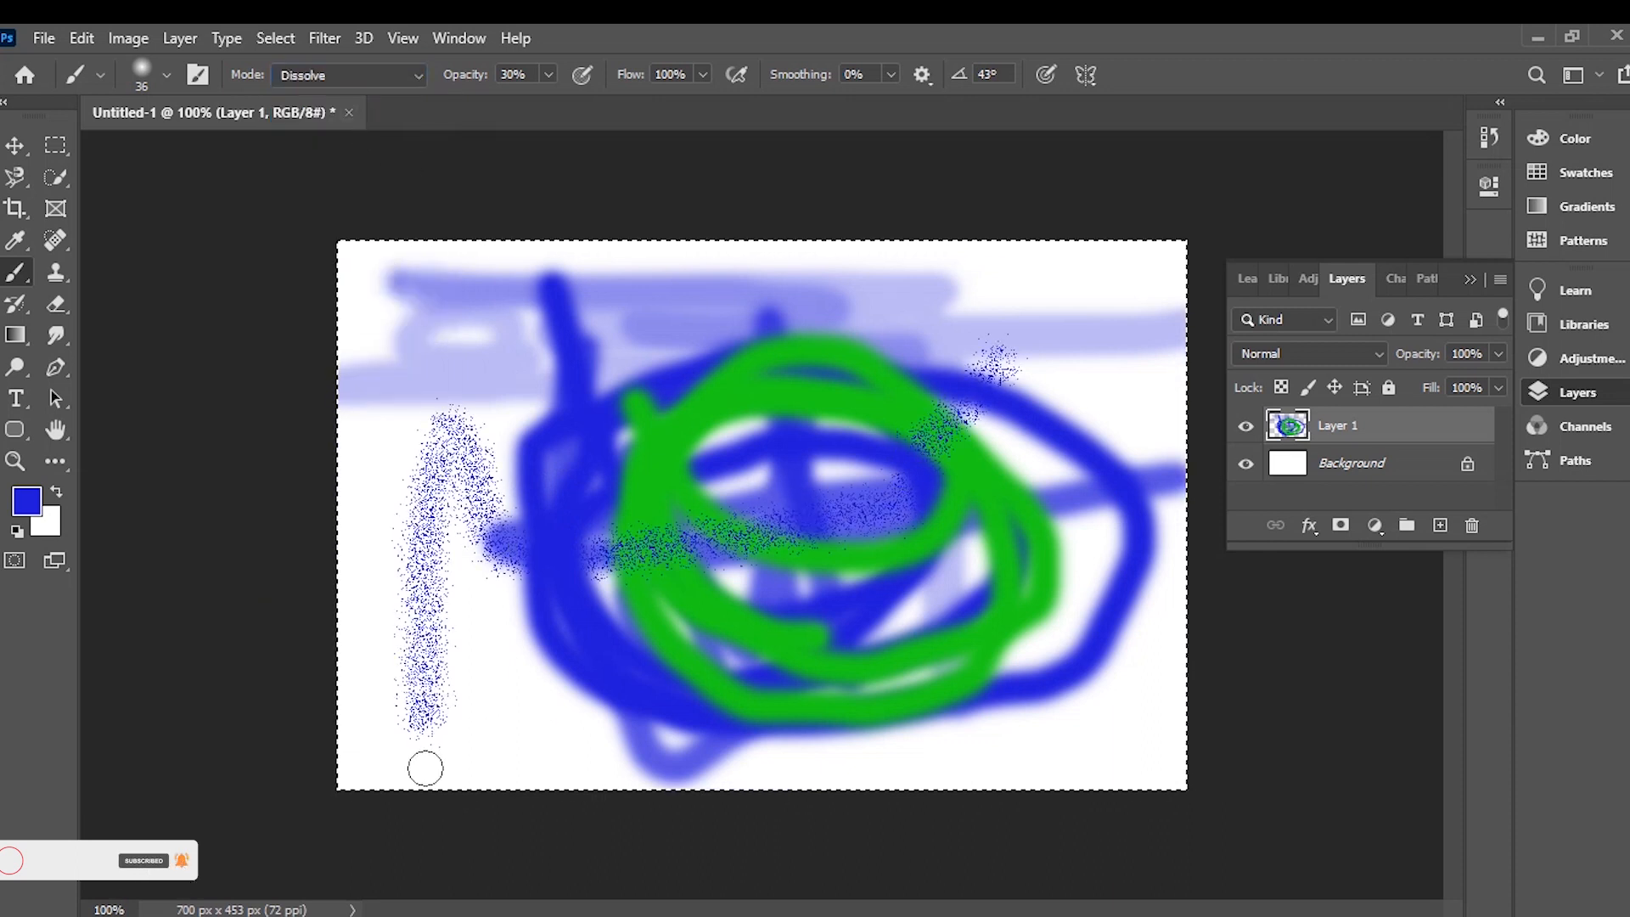
mouse_move(385, 626)
mouse_down()
mouse_move(472, 594)
mouse_move(522, 730)
mouse_move(548, 594)
mouse_up()
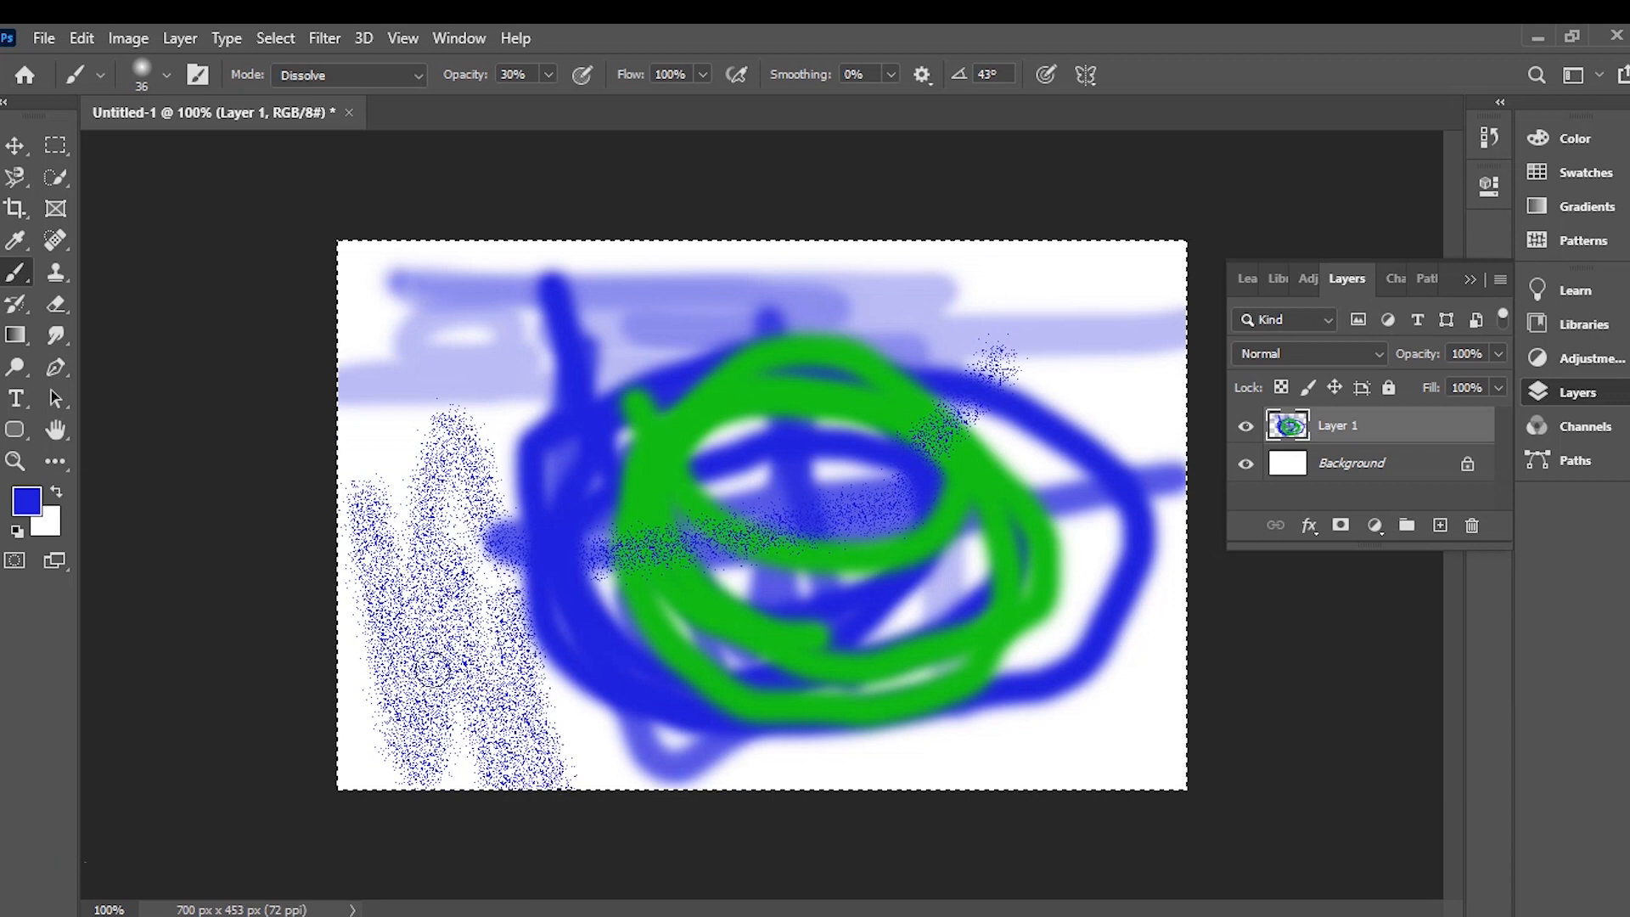
Step: Set the brush mode to Linear Burn and paint blue strokes along the canvas bottom and, at 100% opacity, over the green and blue loops
click(416, 77)
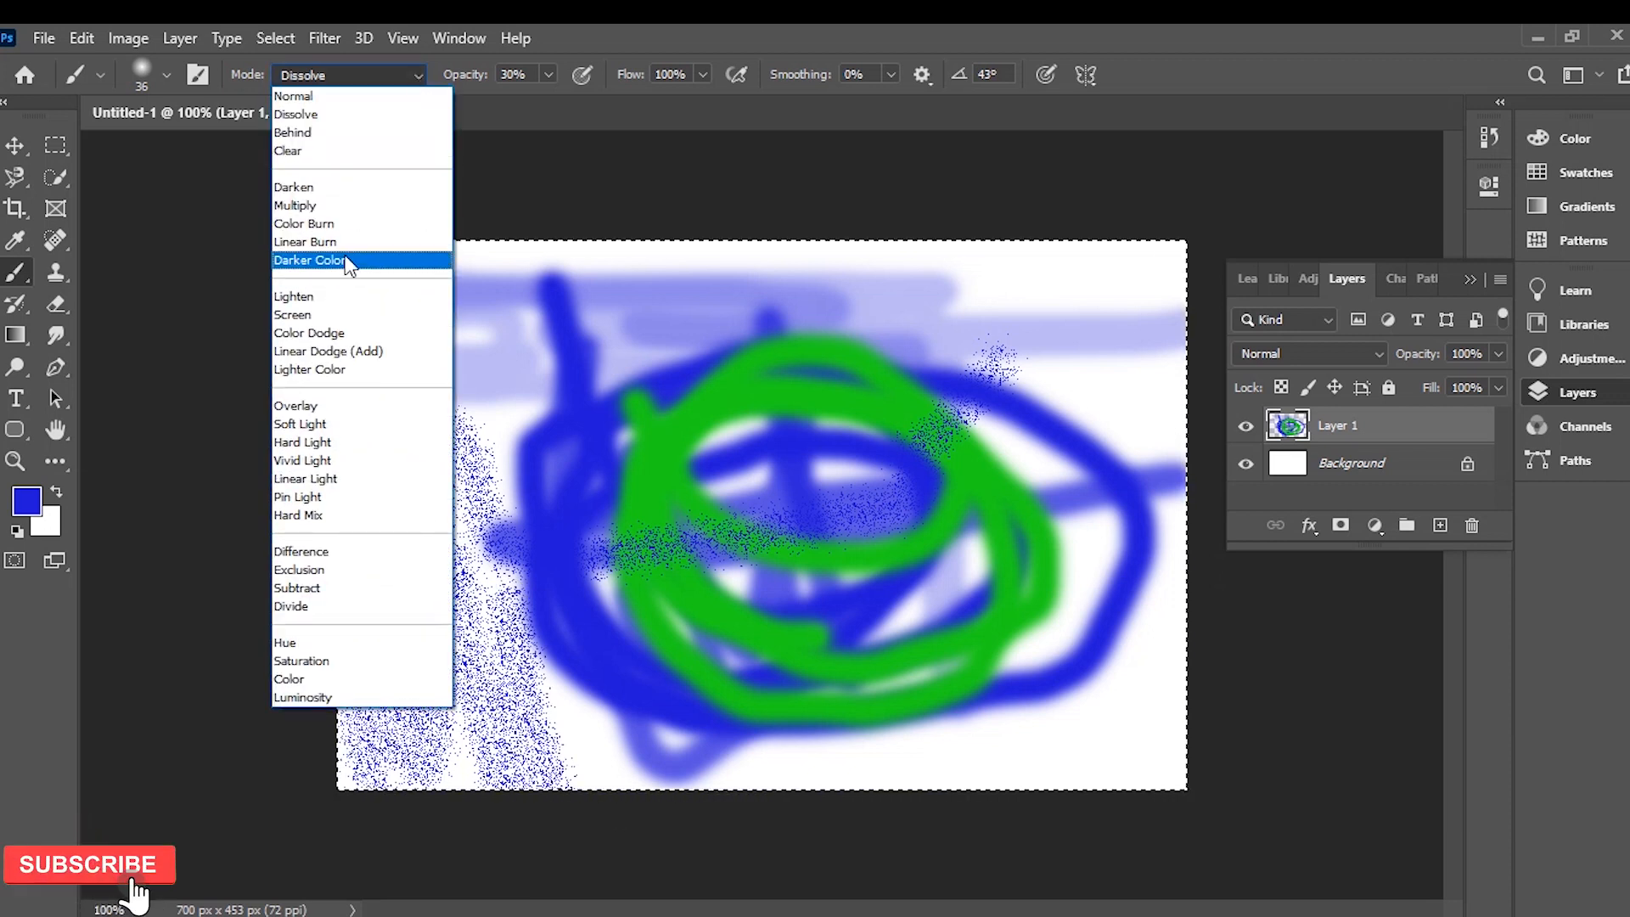
click(348, 242)
mouse_move(1139, 702)
mouse_down()
mouse_move(891, 705)
mouse_move(1088, 786)
mouse_move(1215, 713)
mouse_up()
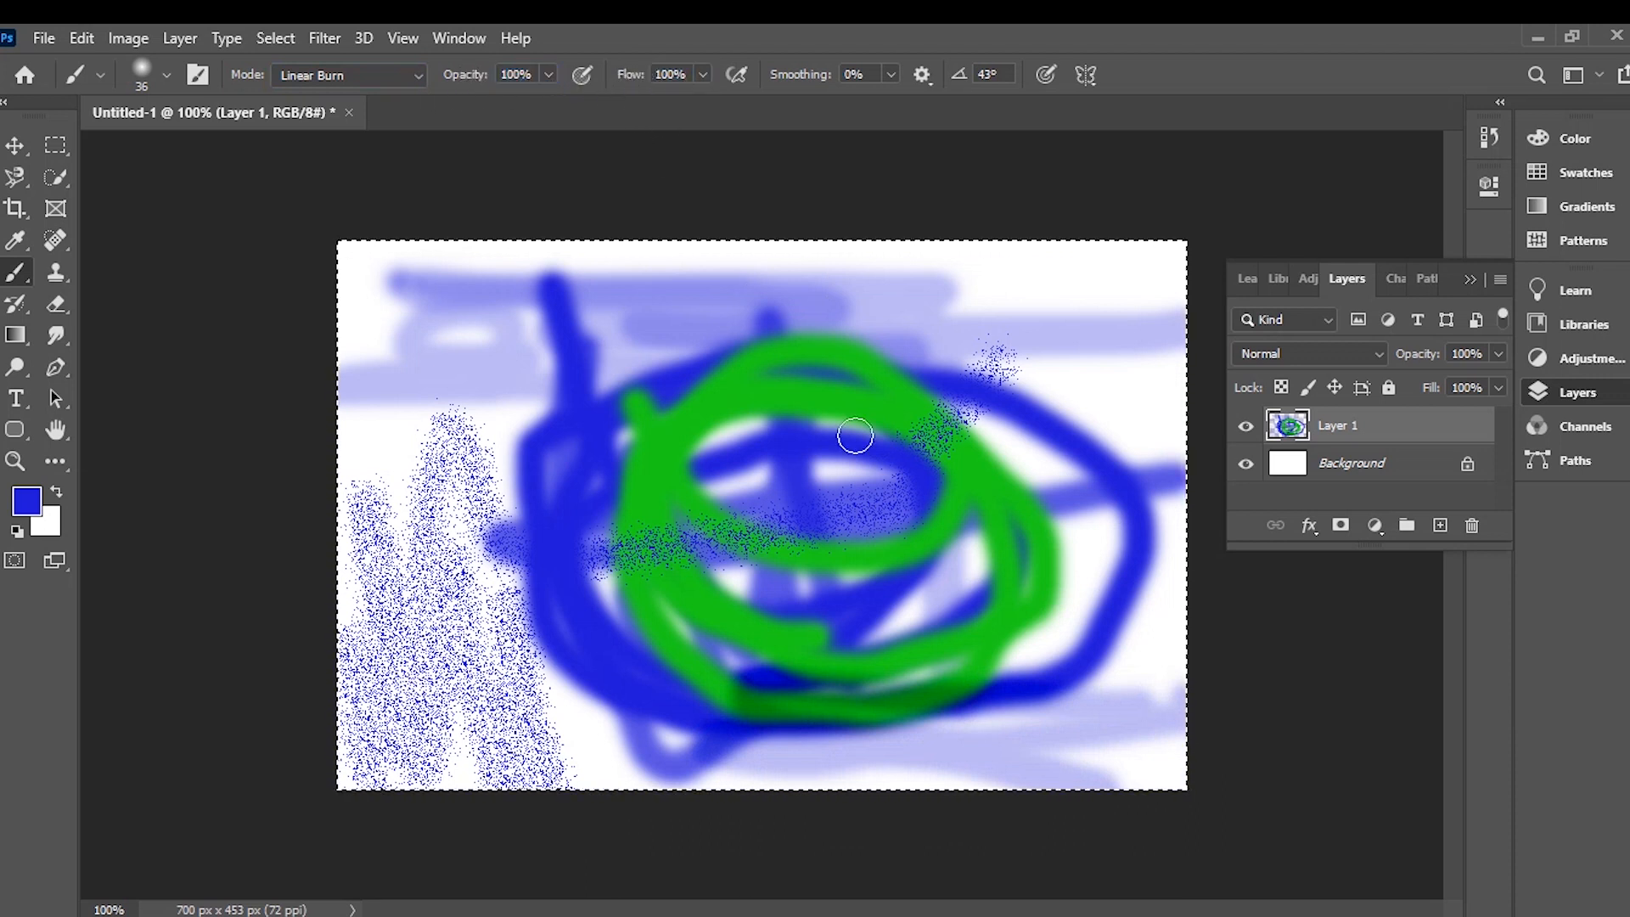
mouse_move(1093, 339)
mouse_down()
mouse_move(1110, 741)
mouse_move(1048, 420)
mouse_move(1034, 217)
mouse_move(800, 375)
mouse_move(725, 484)
mouse_move(768, 616)
mouse_up()
mouse_move(552, 370)
mouse_down()
mouse_move(687, 427)
mouse_move(976, 448)
mouse_up()
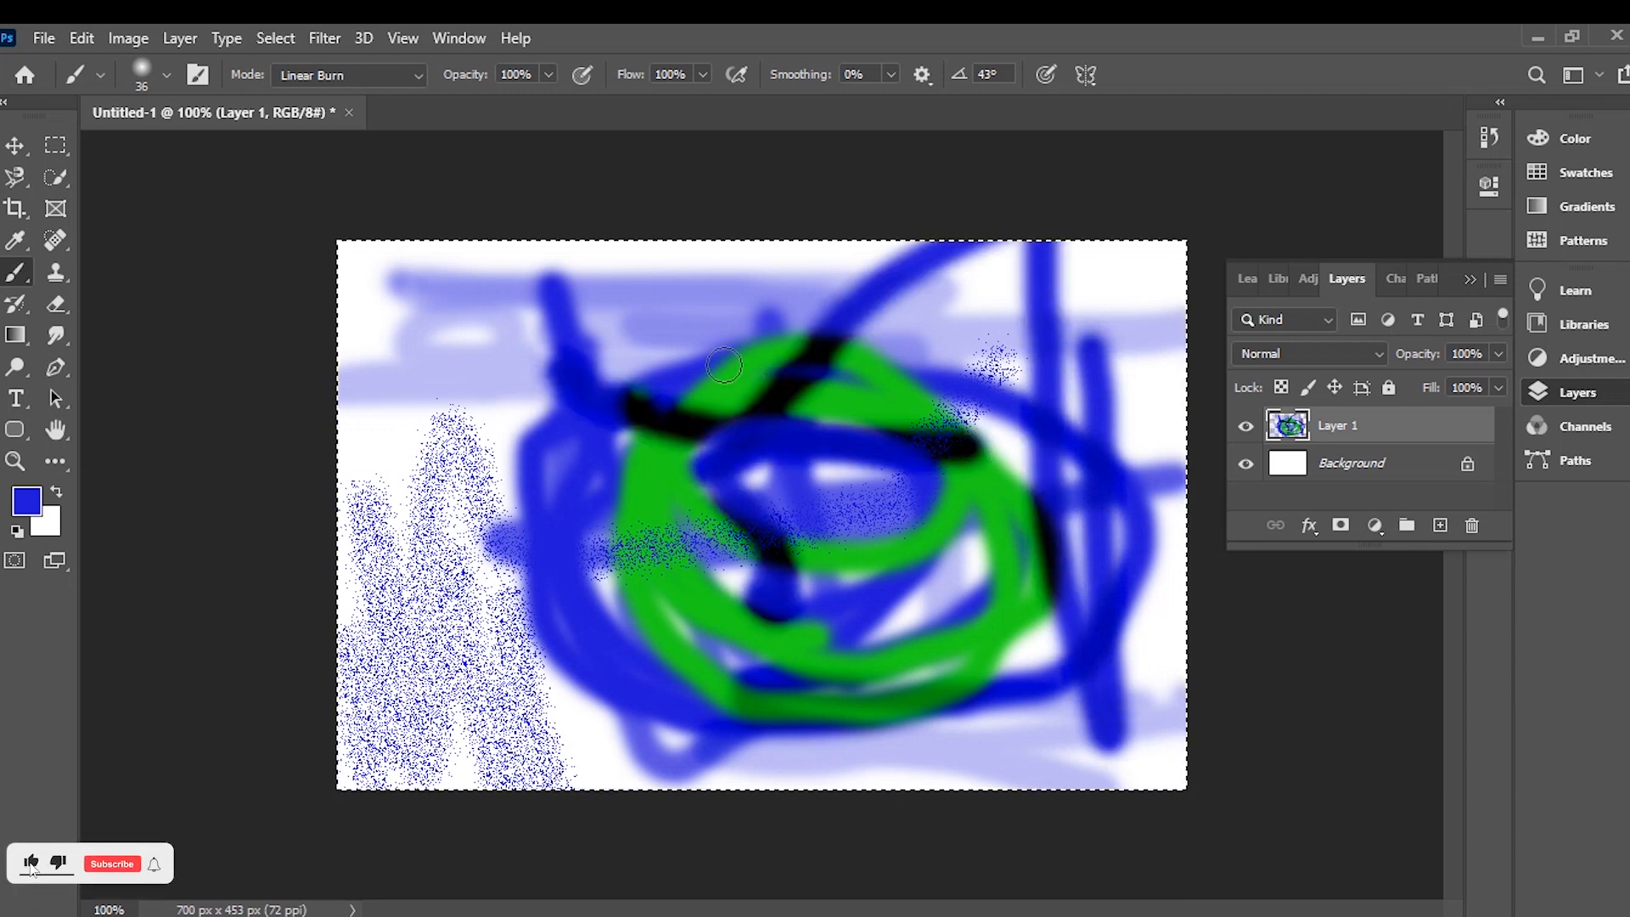
mouse_move(489, 82)
mouse_down()
mouse_move(419, 110)
mouse_move(460, 128)
mouse_move(476, 116)
mouse_move(315, 91)
mouse_up()
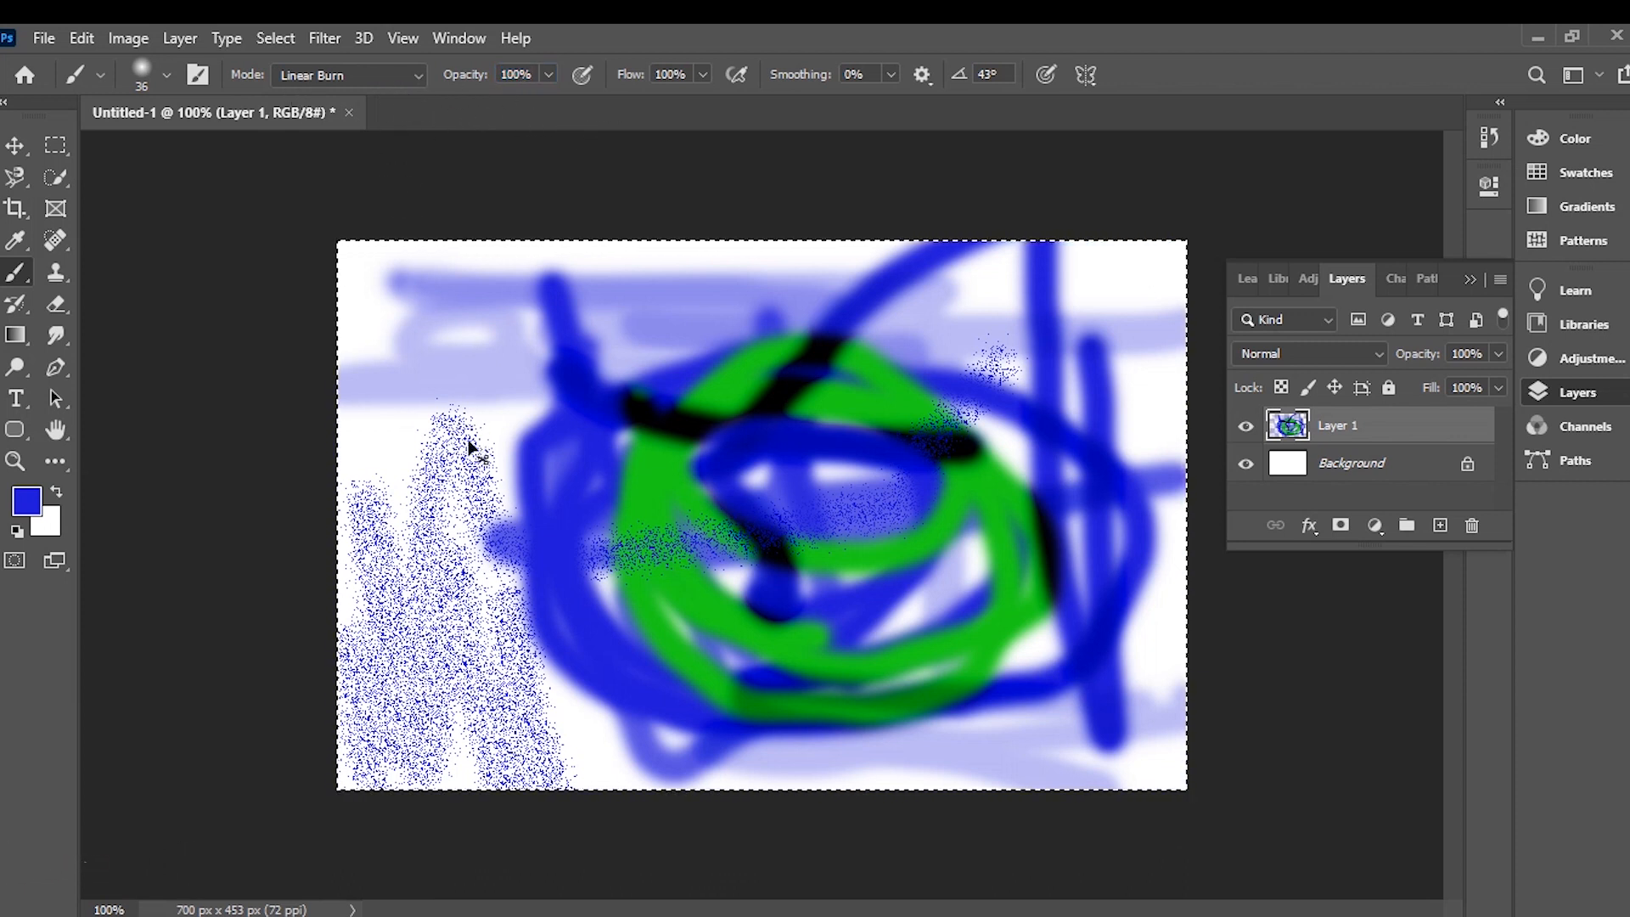
Step: Clear Layer 1 and switch to the Elliptical Marquee tool
key(Delete)
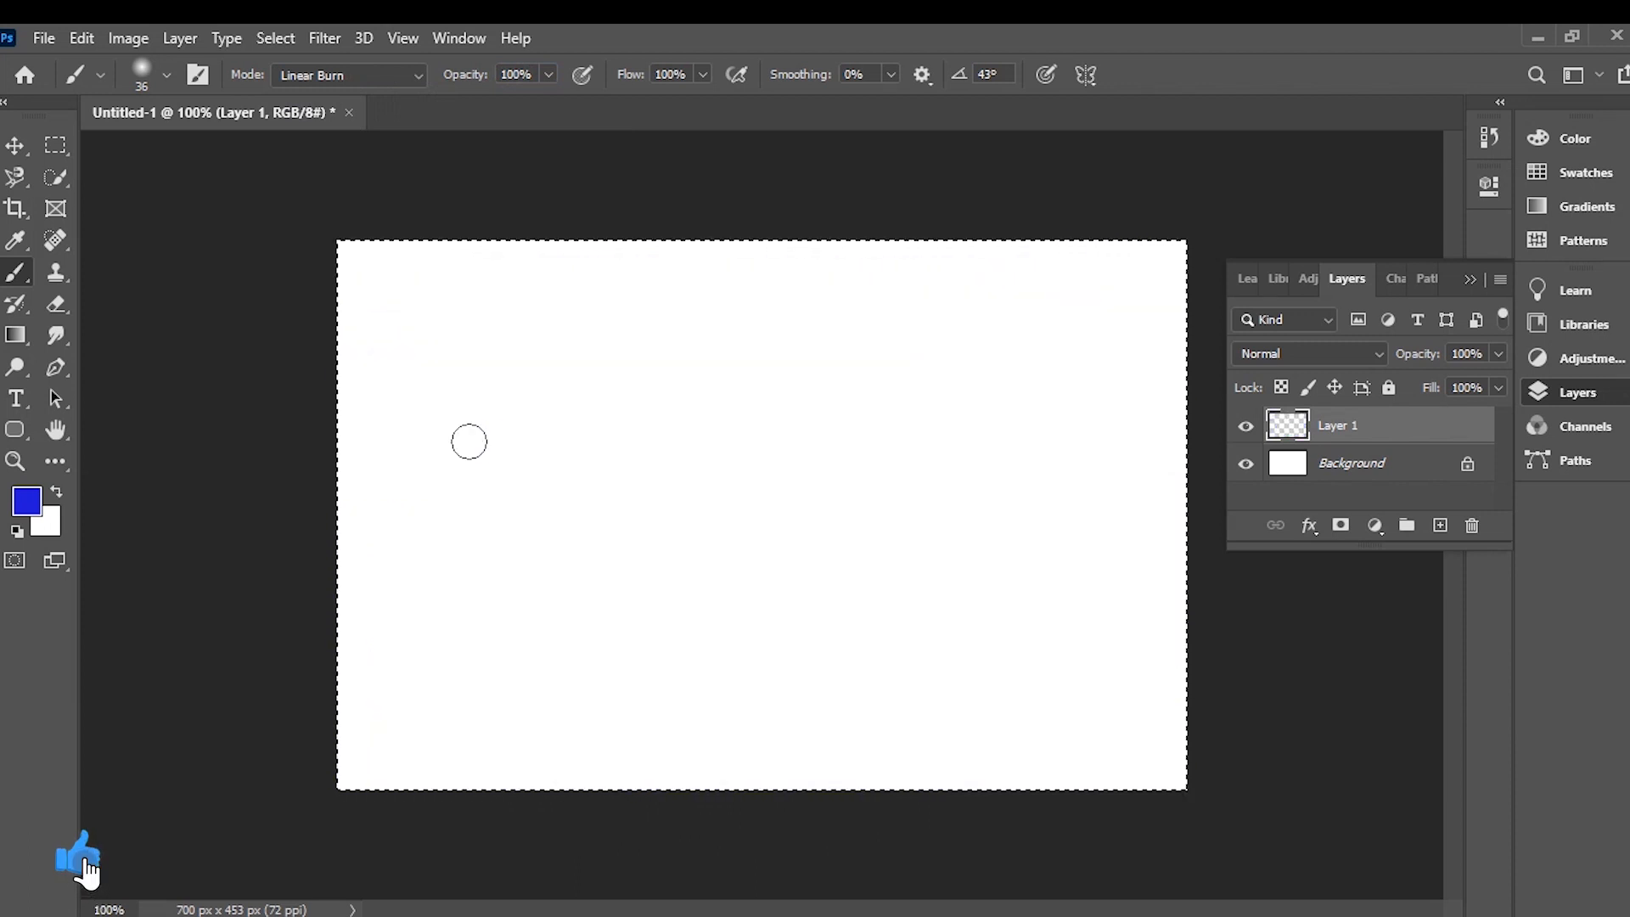
click(65, 151)
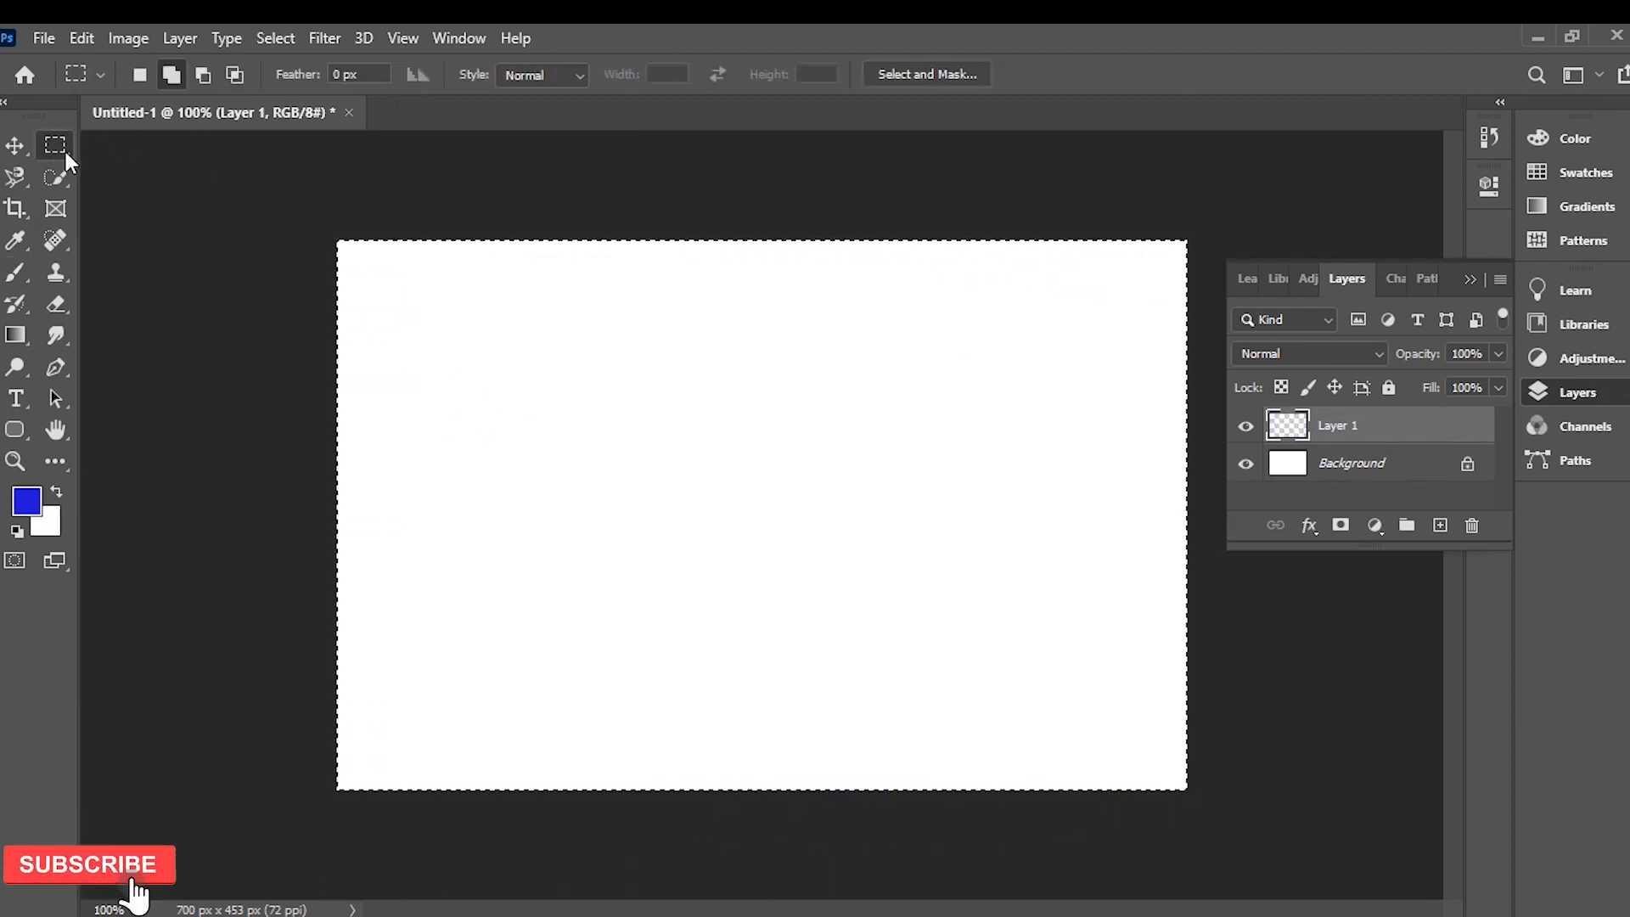
right_click(64, 151)
click(192, 166)
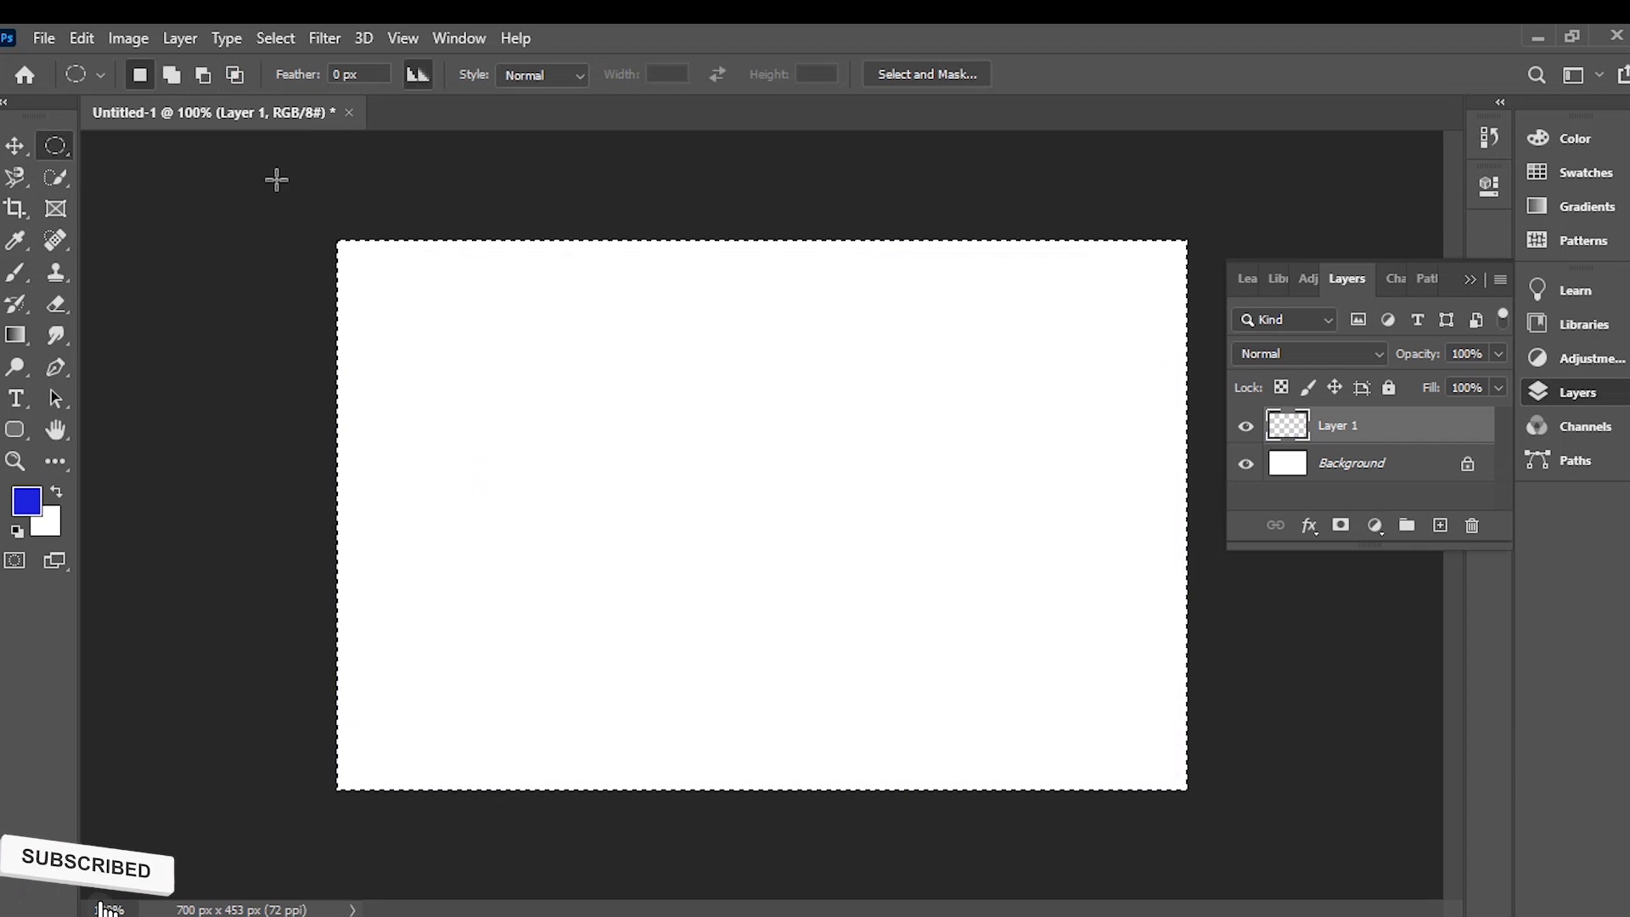
Step: Remove the full-canvas selection and draw a circular selection about half the canvas height in the middle of the canvas
drag(622, 448, 644, 370)
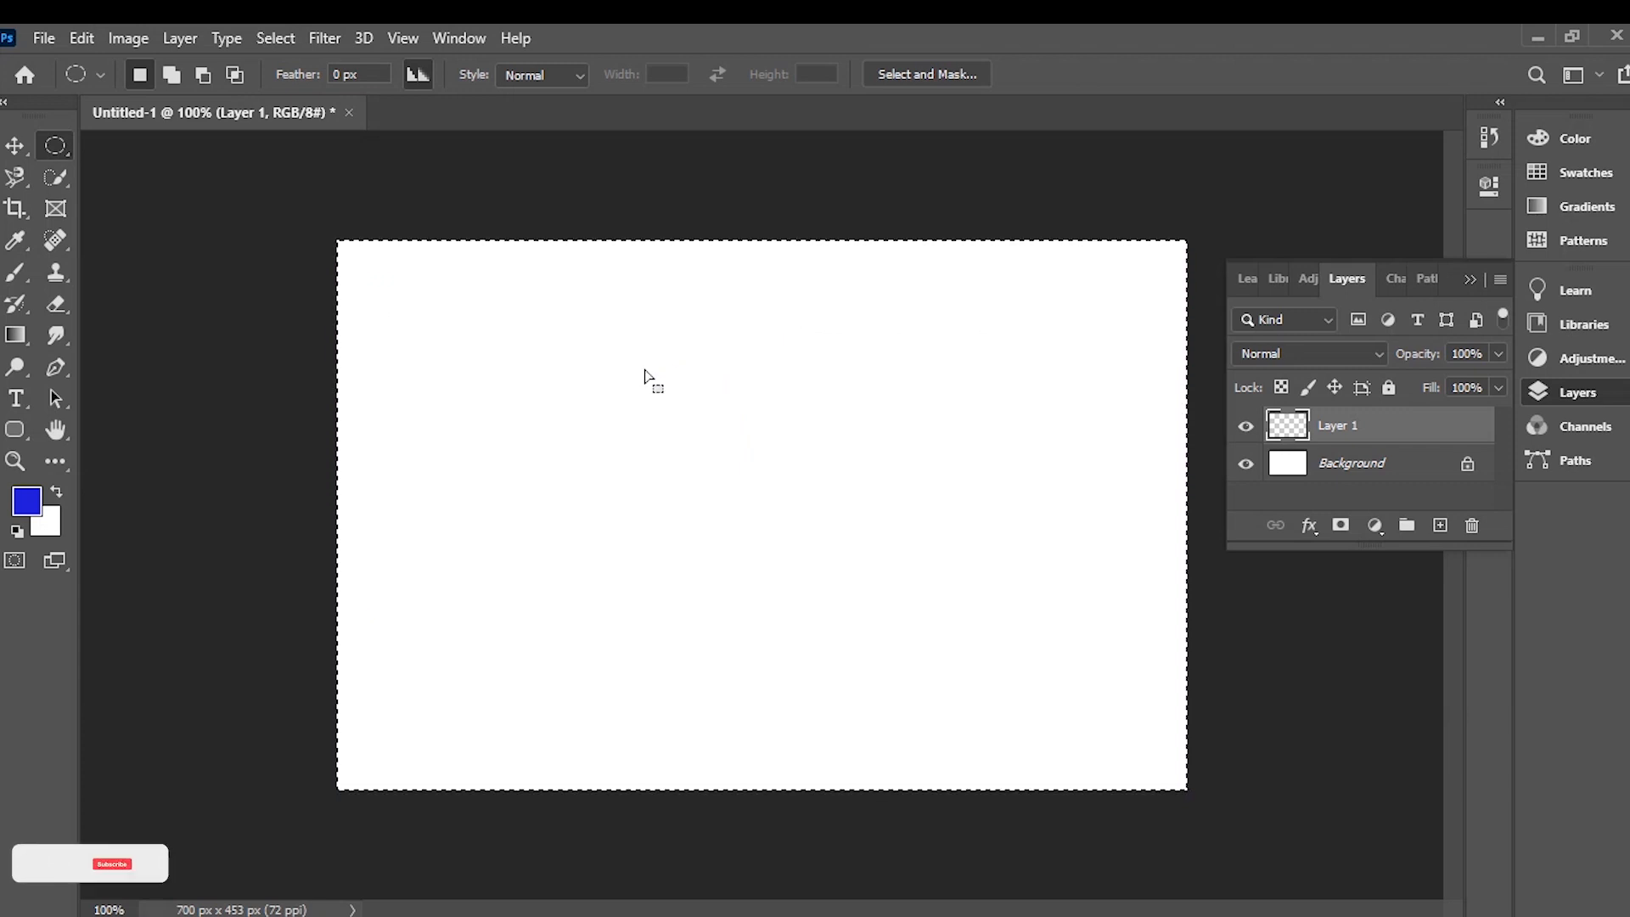
key(ctrl+z)
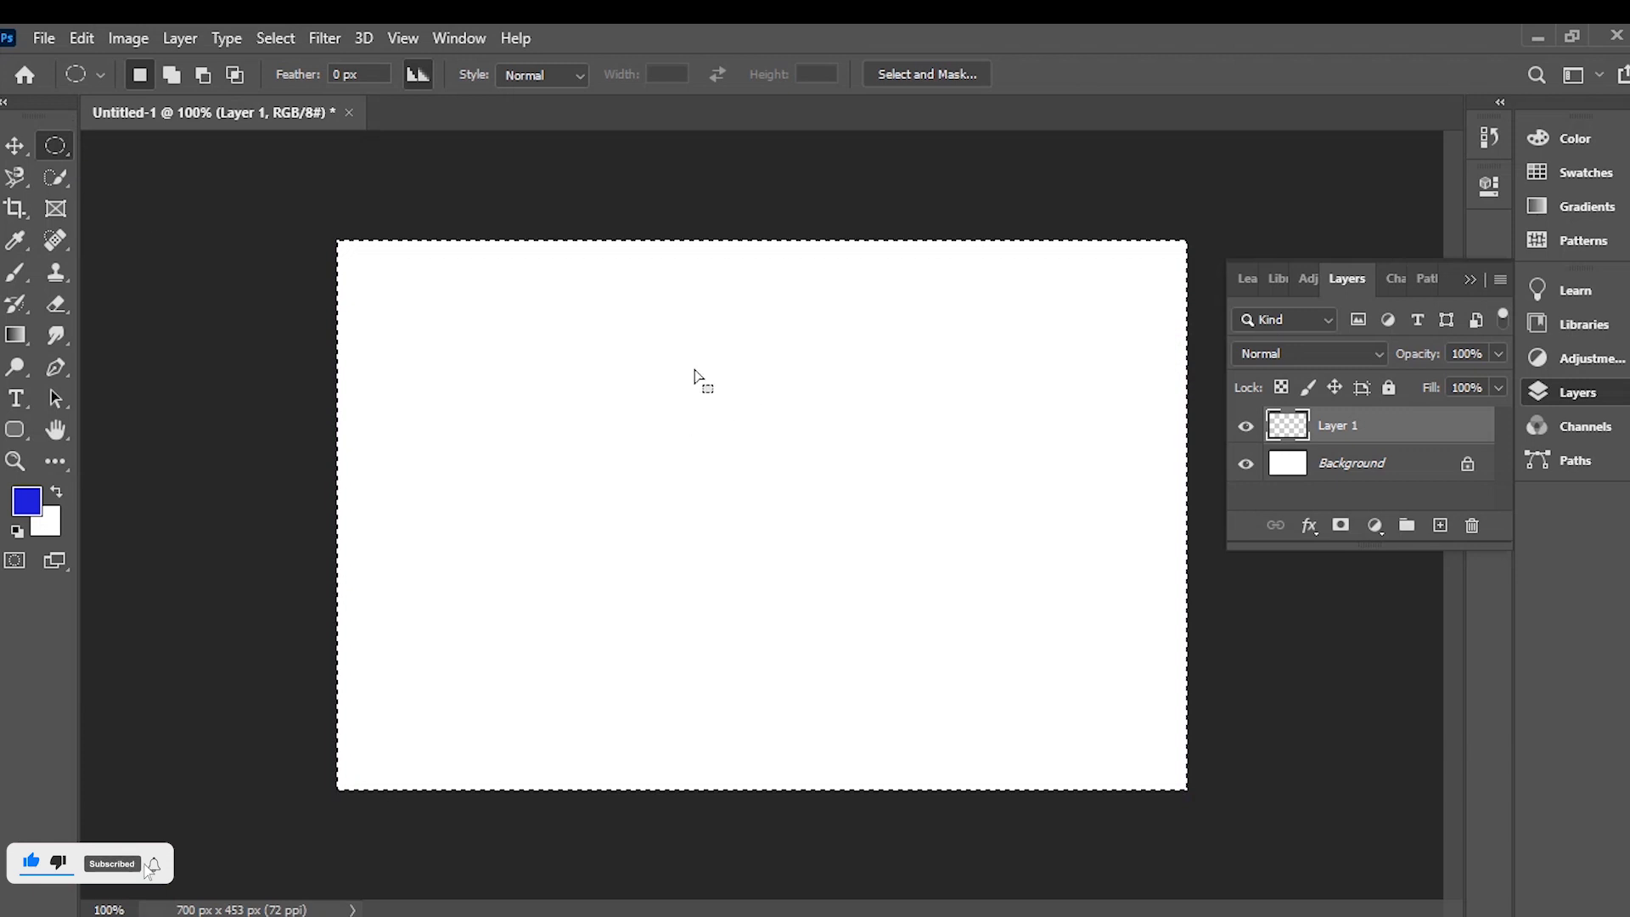
drag(654, 369, 564, 334)
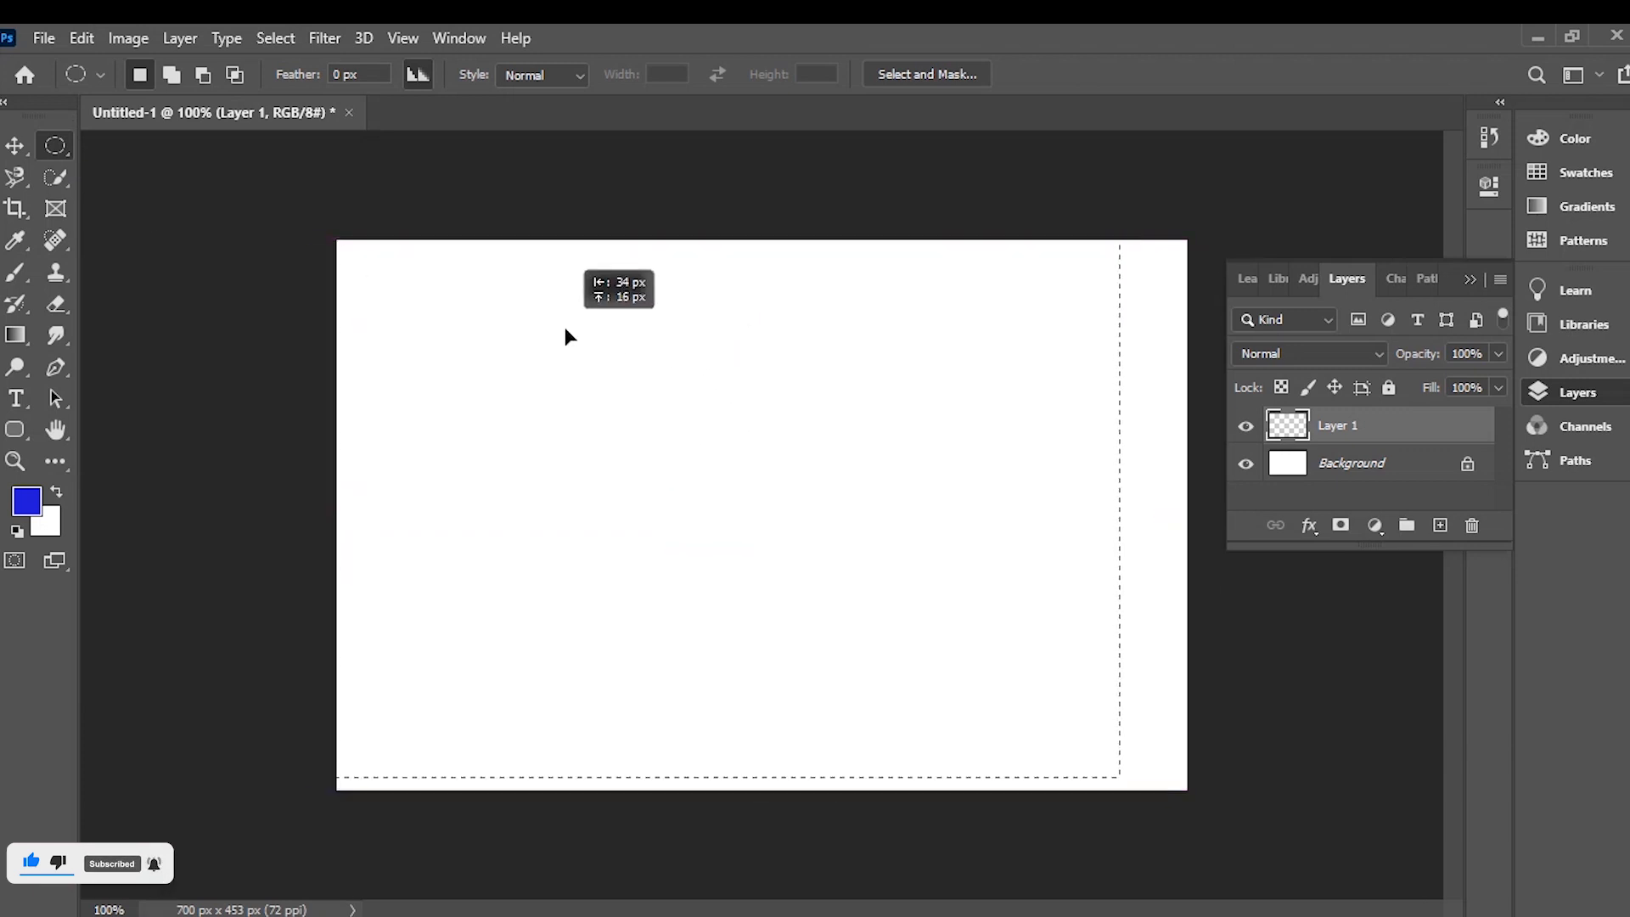
click(625, 388)
drag(625, 388, 686, 393)
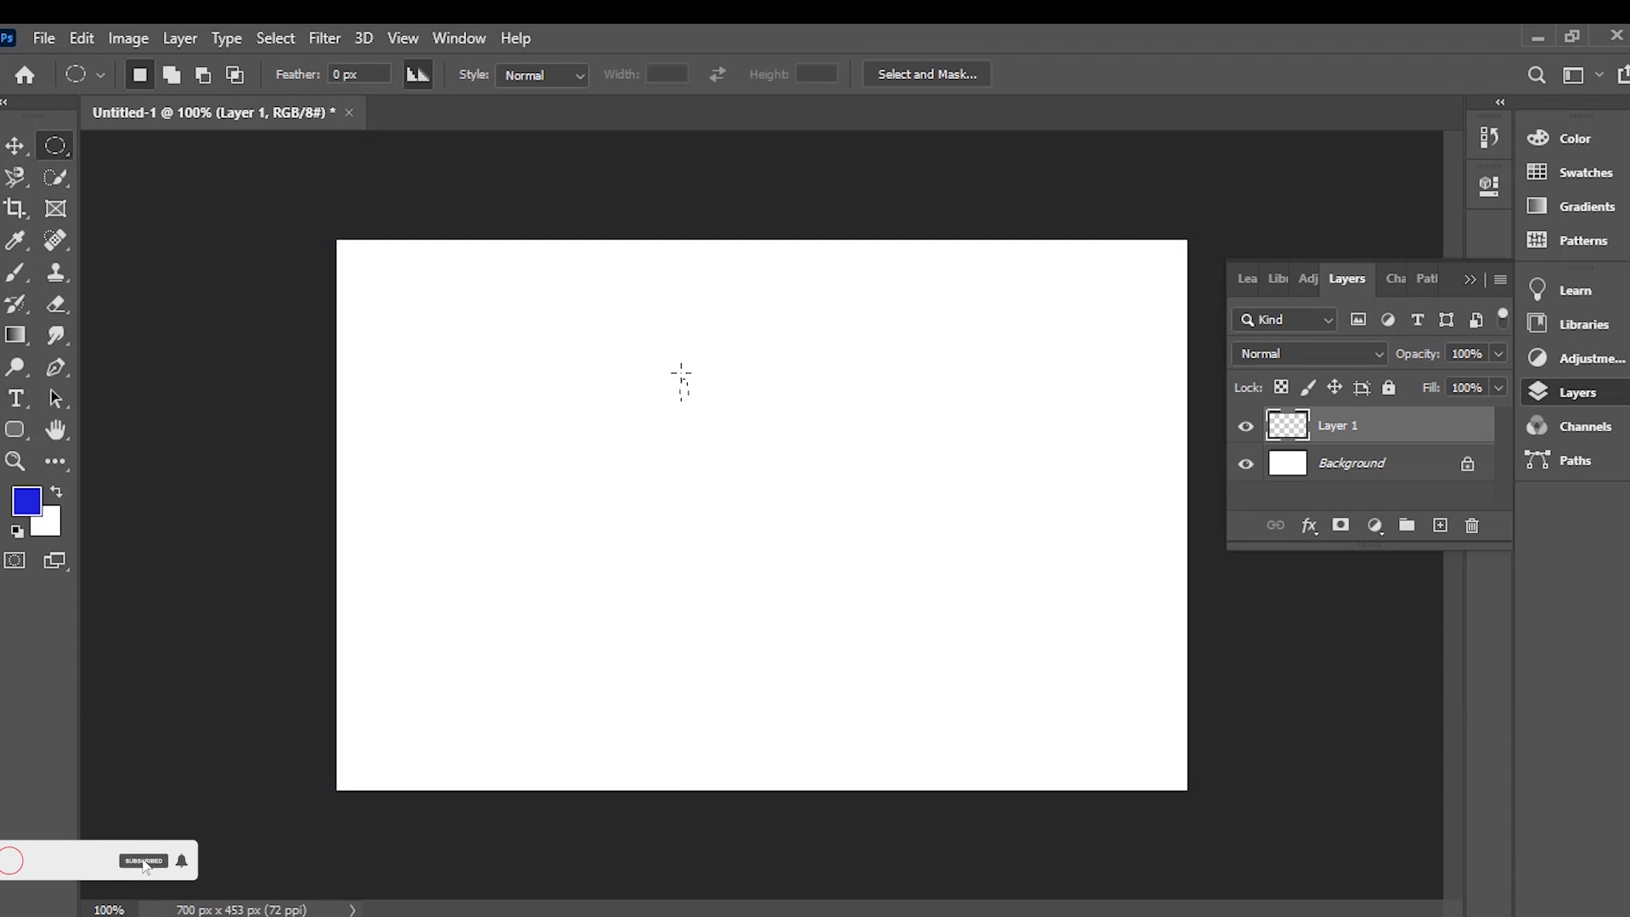
drag(633, 343, 930, 645)
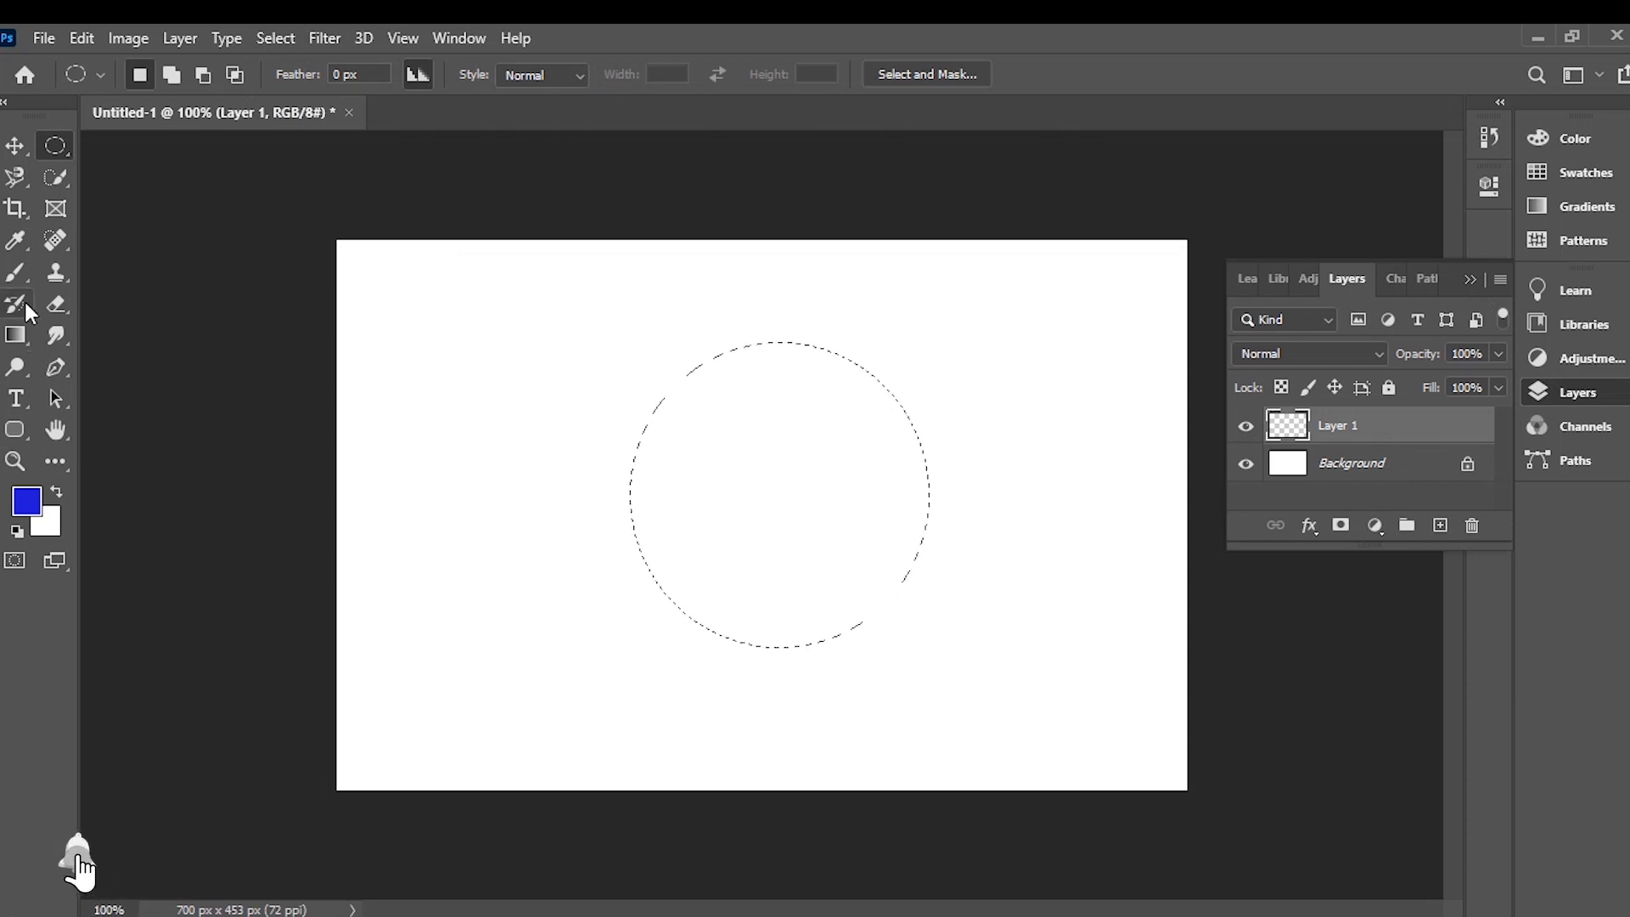
Step: Switch to the Brush tool and set the foreground colour to pink (#d6178c)
click(14, 274)
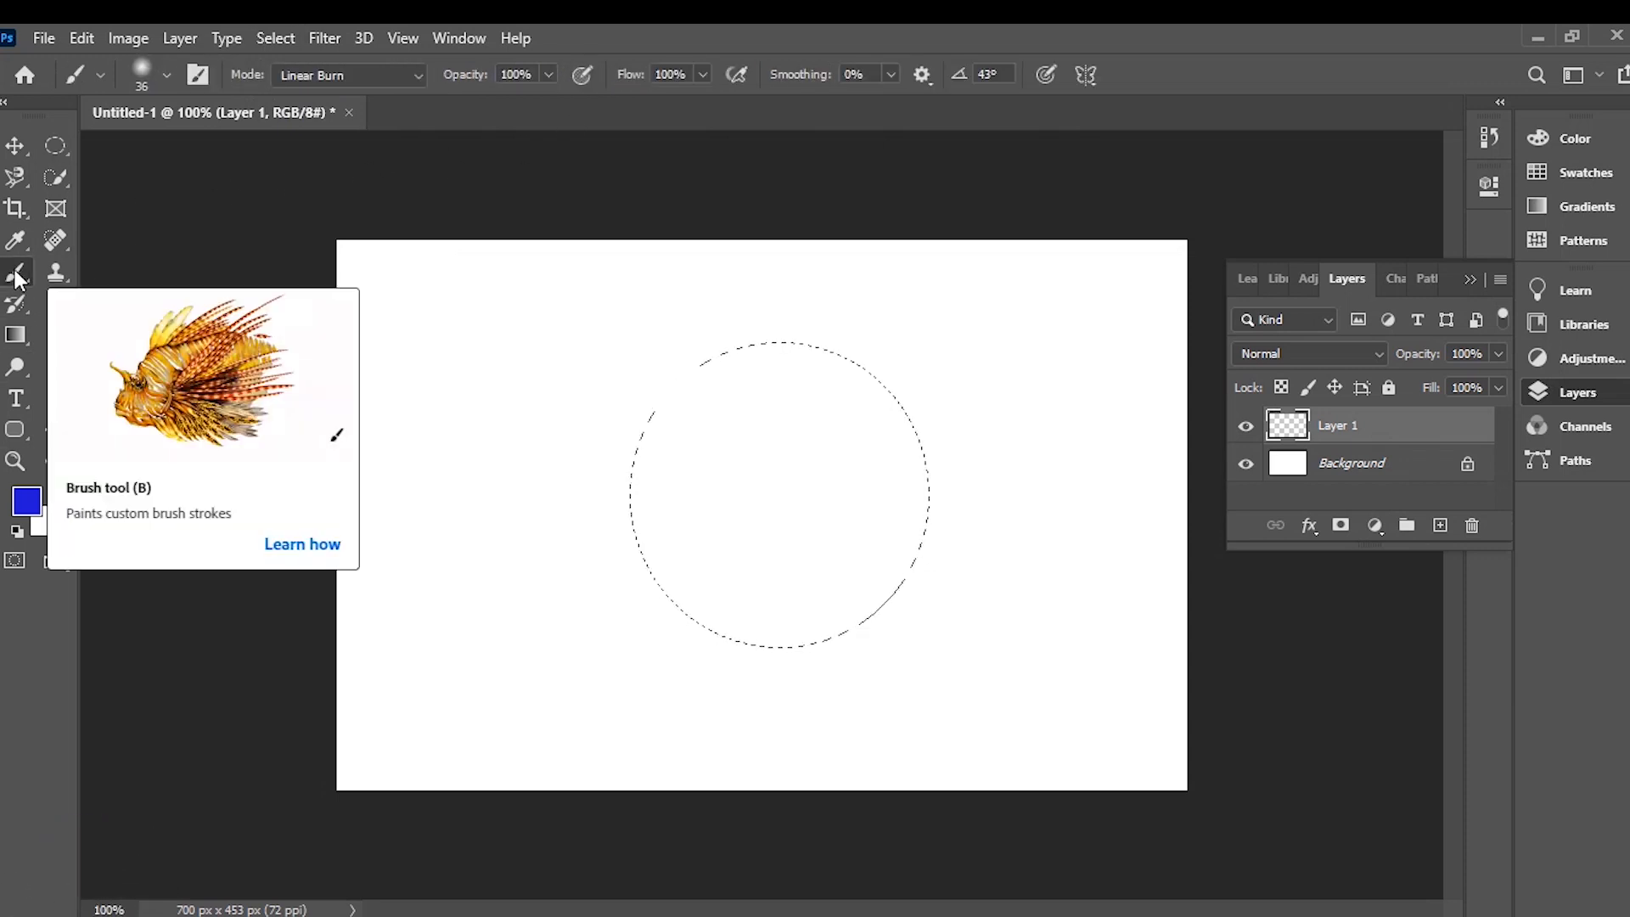
click(28, 507)
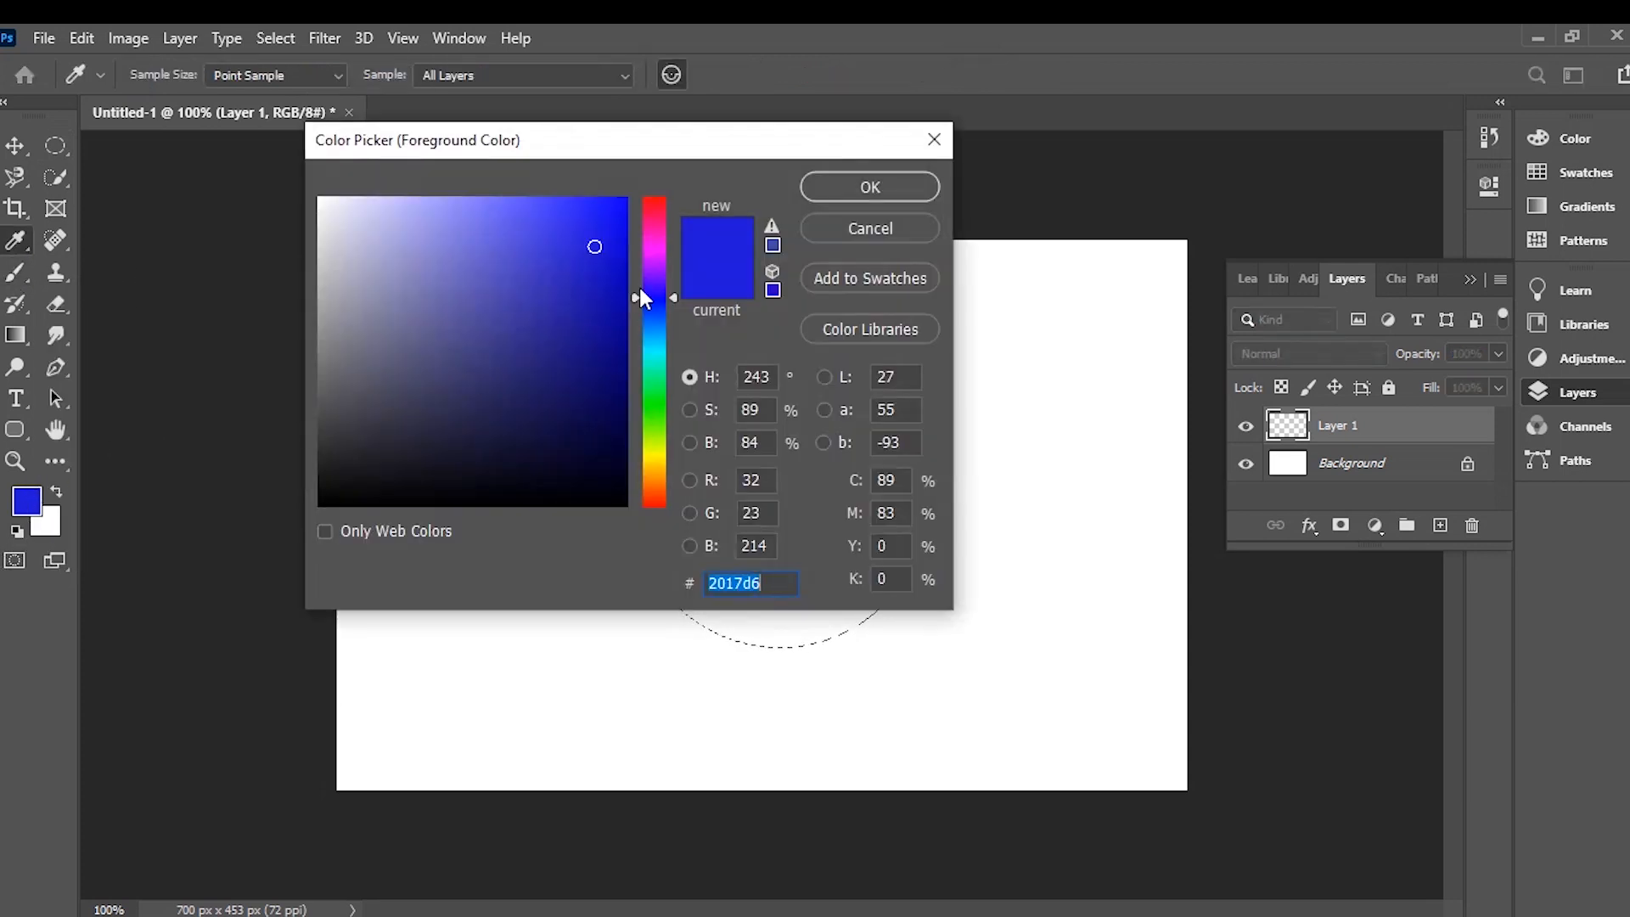
click(649, 227)
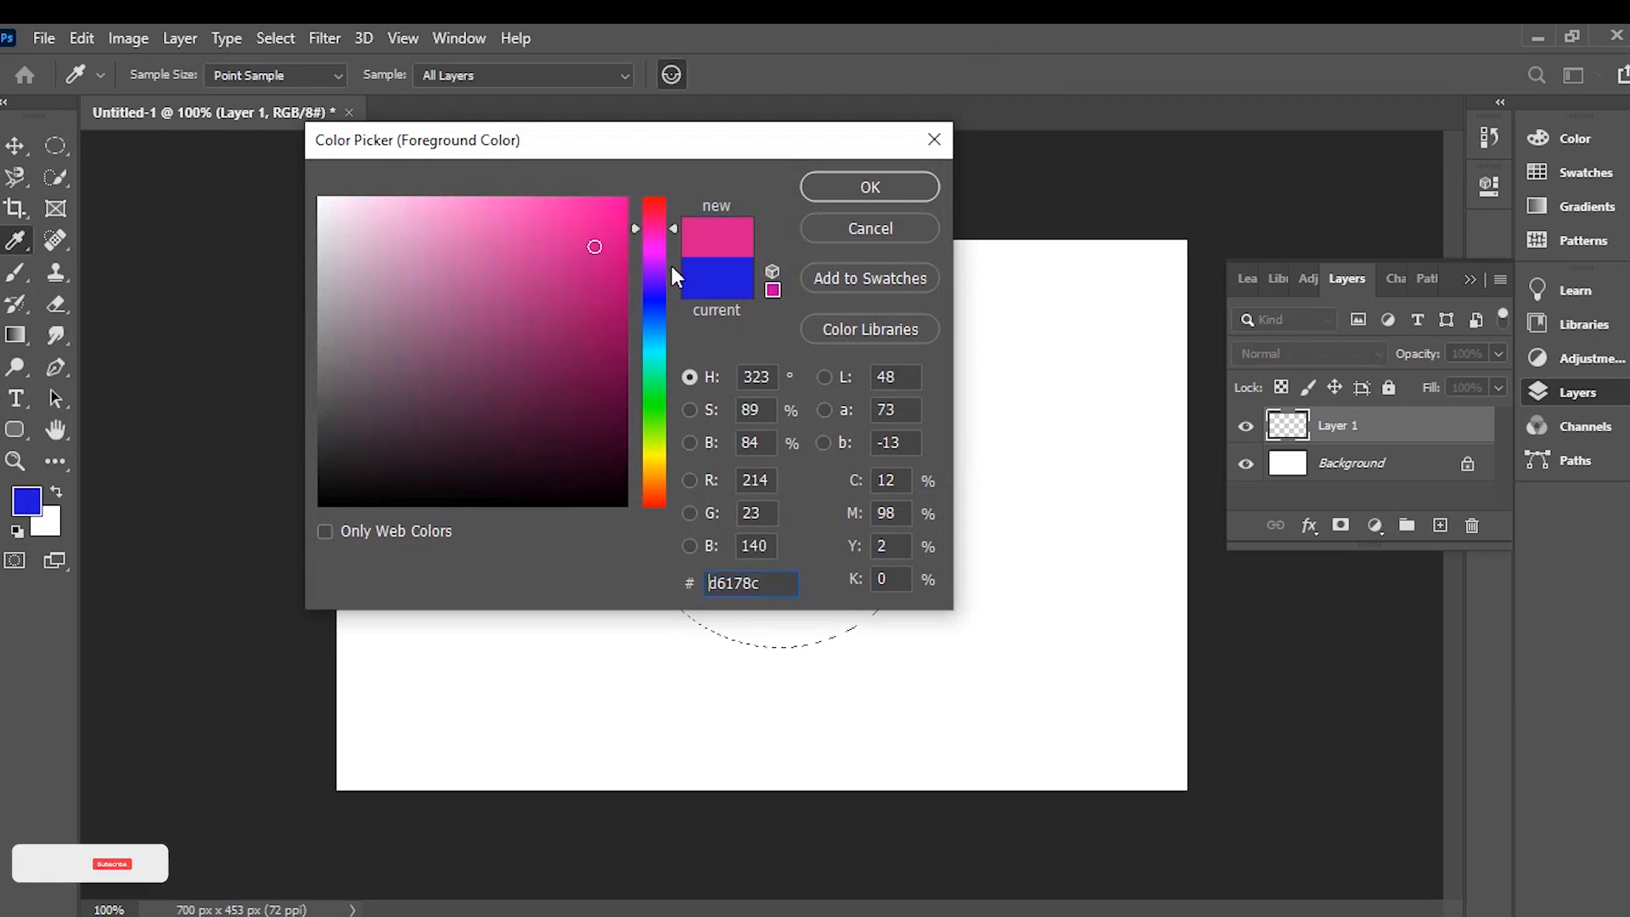
click(902, 190)
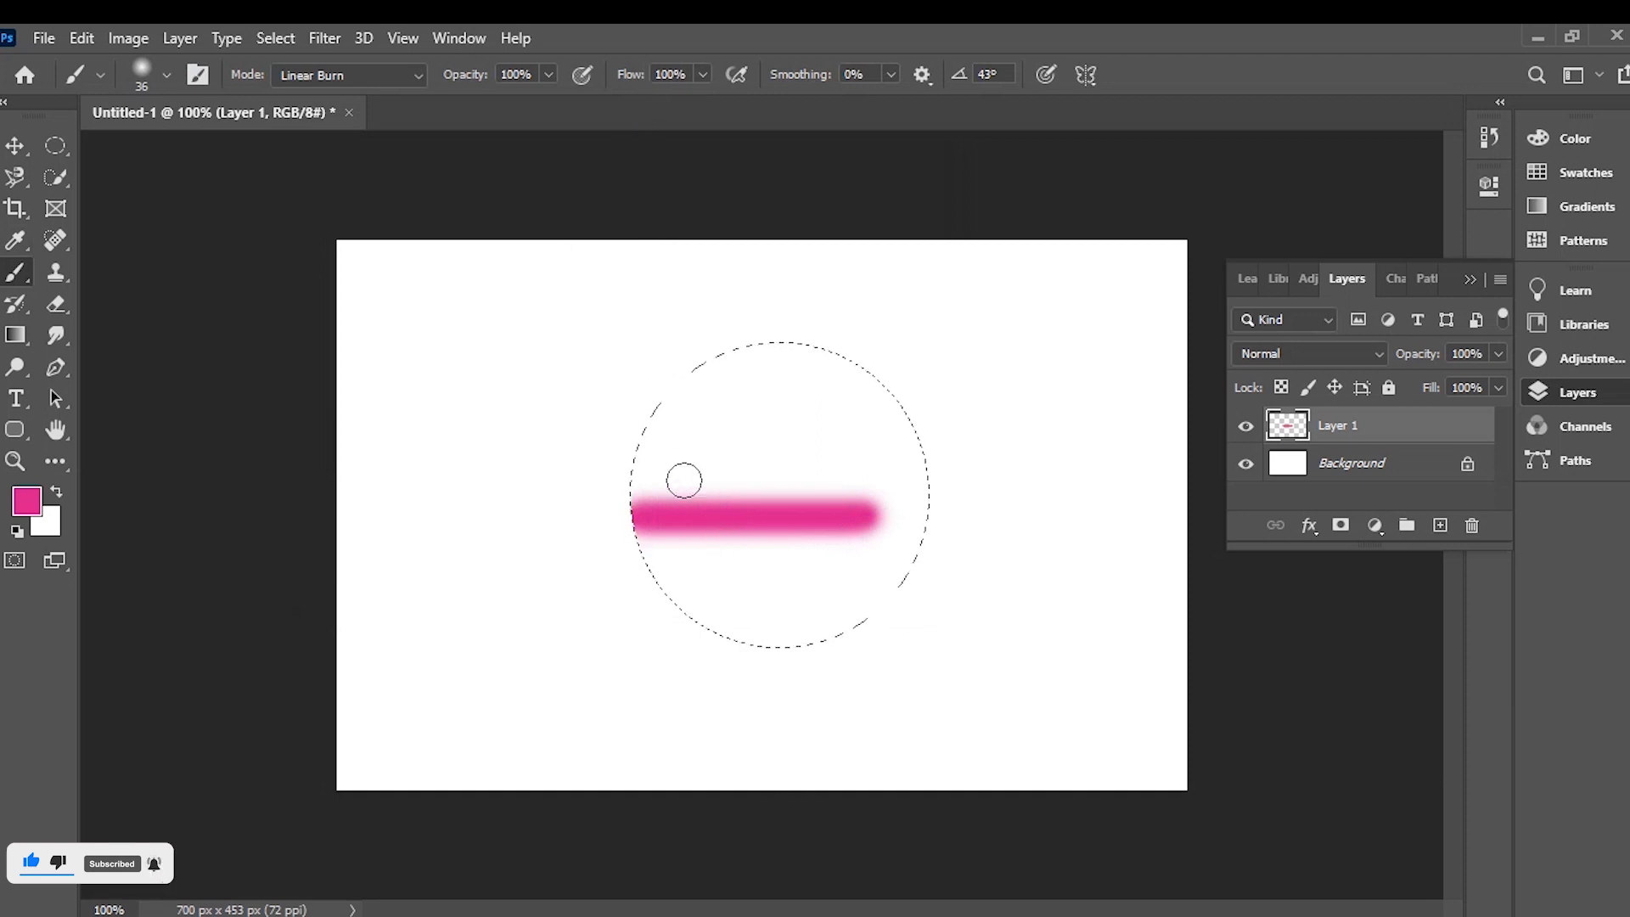
Step: Paint pink strokes in Linear Burn mode around the edge and across the inside of the circular selection to fill it
mouse_move(633, 480)
mouse_down()
mouse_move(764, 345)
mouse_move(882, 378)
mouse_up()
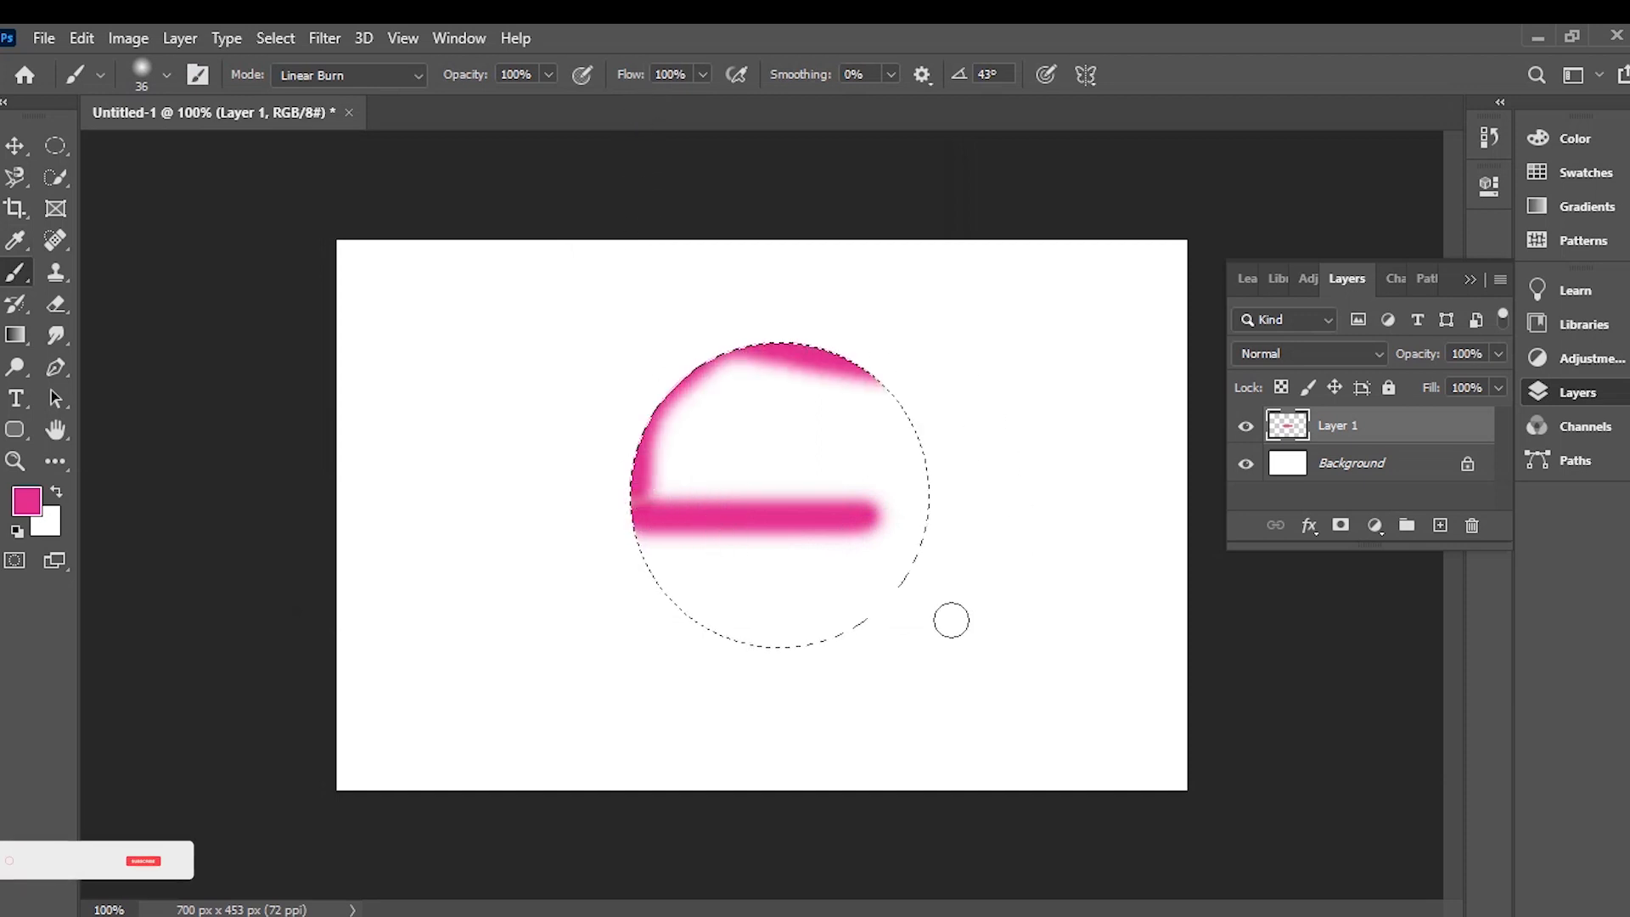
mouse_move(951, 620)
mouse_down()
mouse_move(756, 550)
mouse_move(605, 420)
mouse_up()
mouse_move(683, 609)
mouse_down()
mouse_move(743, 583)
mouse_move(840, 441)
mouse_move(871, 642)
mouse_move(905, 441)
mouse_move(905, 547)
mouse_move(904, 371)
mouse_move(848, 514)
mouse_move(790, 272)
mouse_move(704, 464)
mouse_move(706, 371)
mouse_move(699, 413)
mouse_move(854, 380)
mouse_move(852, 489)
mouse_move(865, 429)
mouse_move(684, 500)
mouse_move(849, 509)
mouse_move(751, 427)
mouse_move(702, 552)
mouse_move(754, 651)
mouse_up()
drag(842, 585, 876, 567)
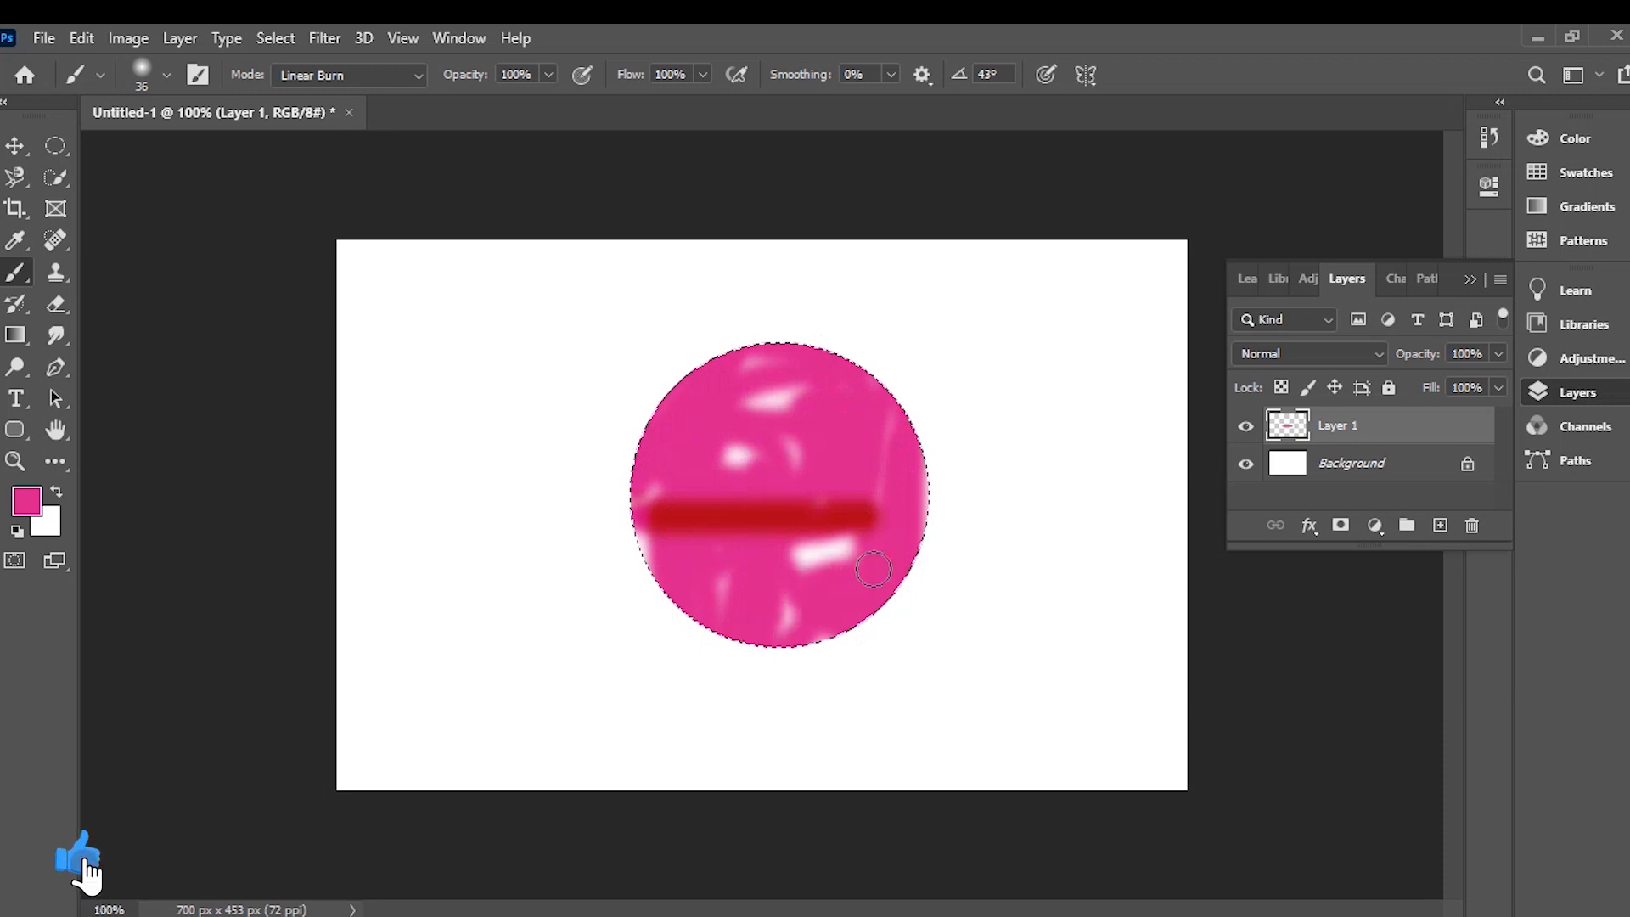
Step: Clear Layer 1 and draw a new near-circular selection about half the canvas height in the middle of the canvas
key(ctrl+a)
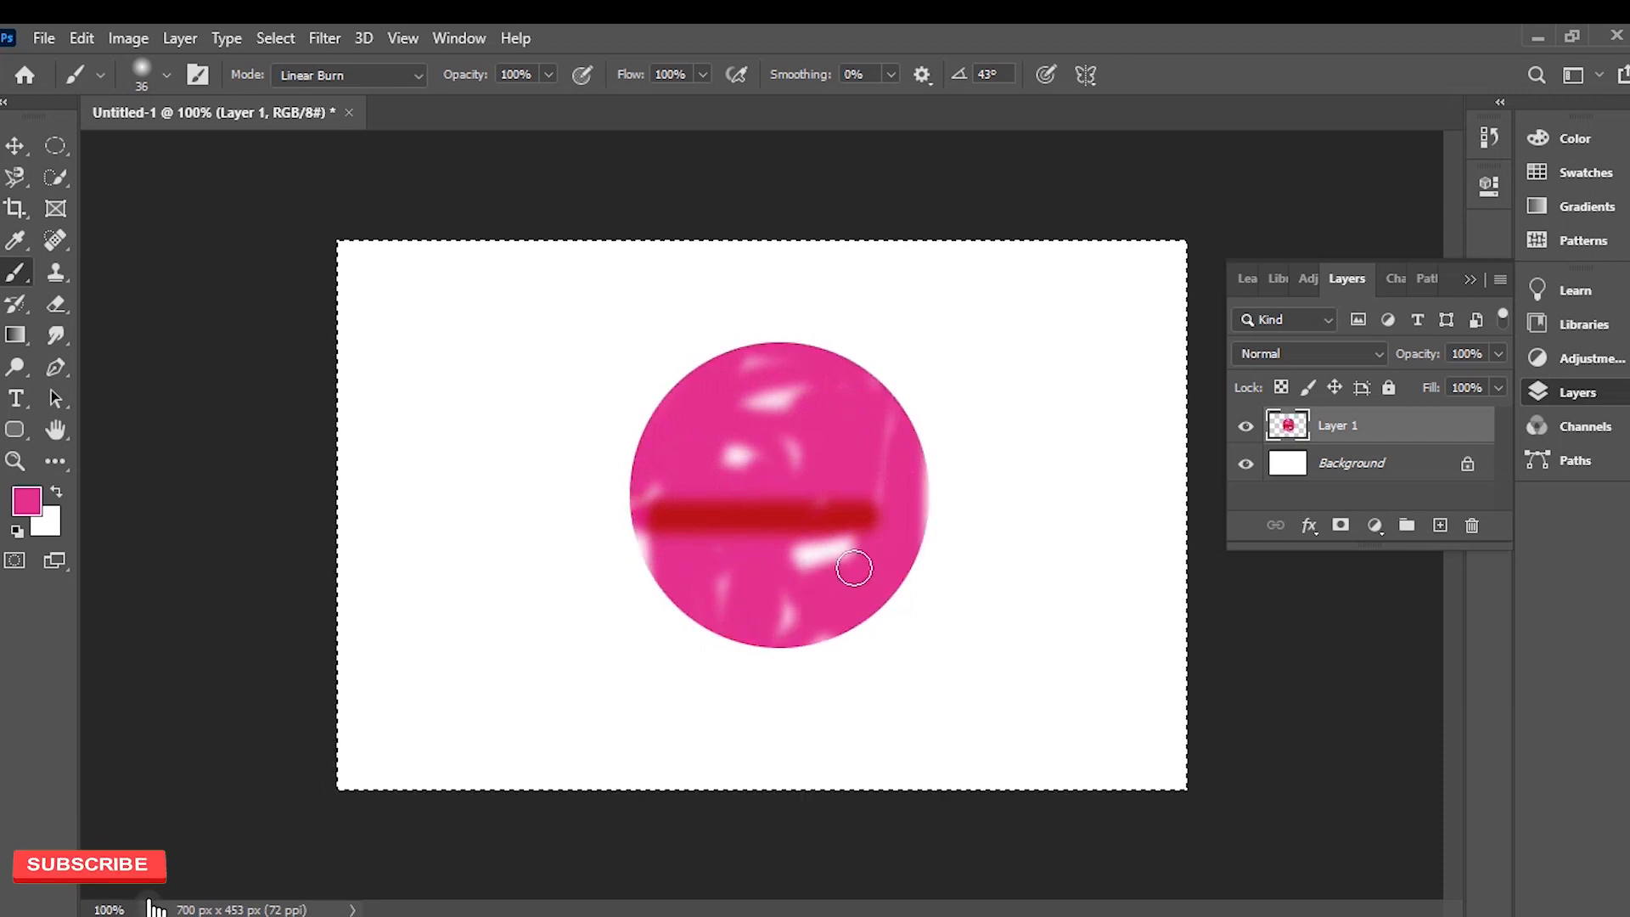
key(Delete)
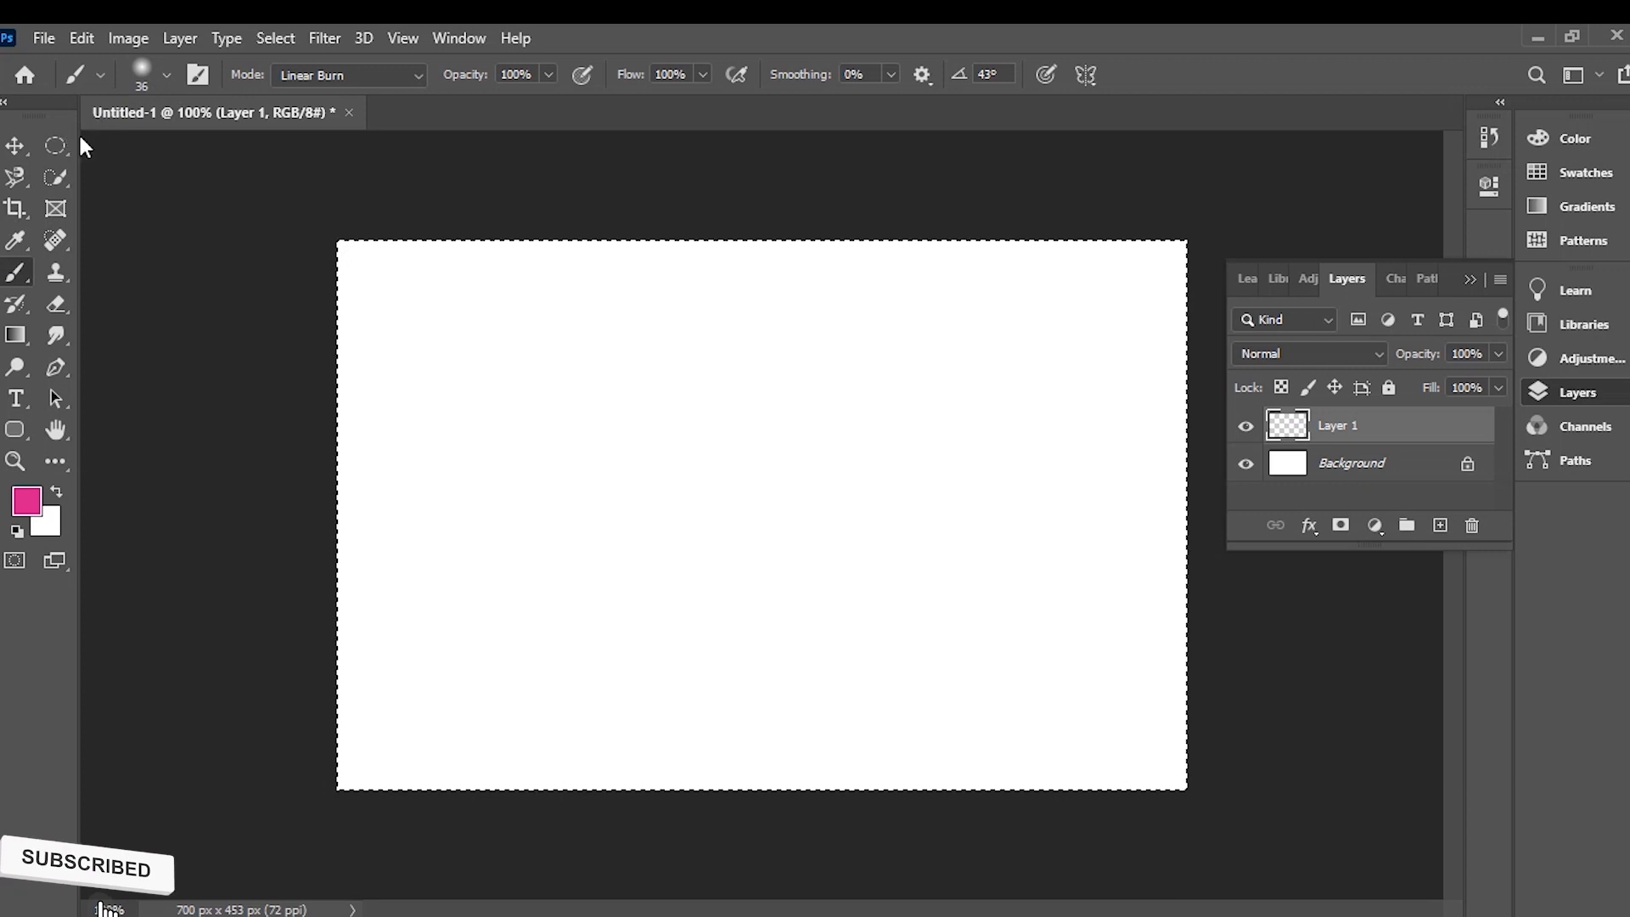
click(60, 142)
drag(508, 317, 710, 413)
drag(647, 344, 916, 624)
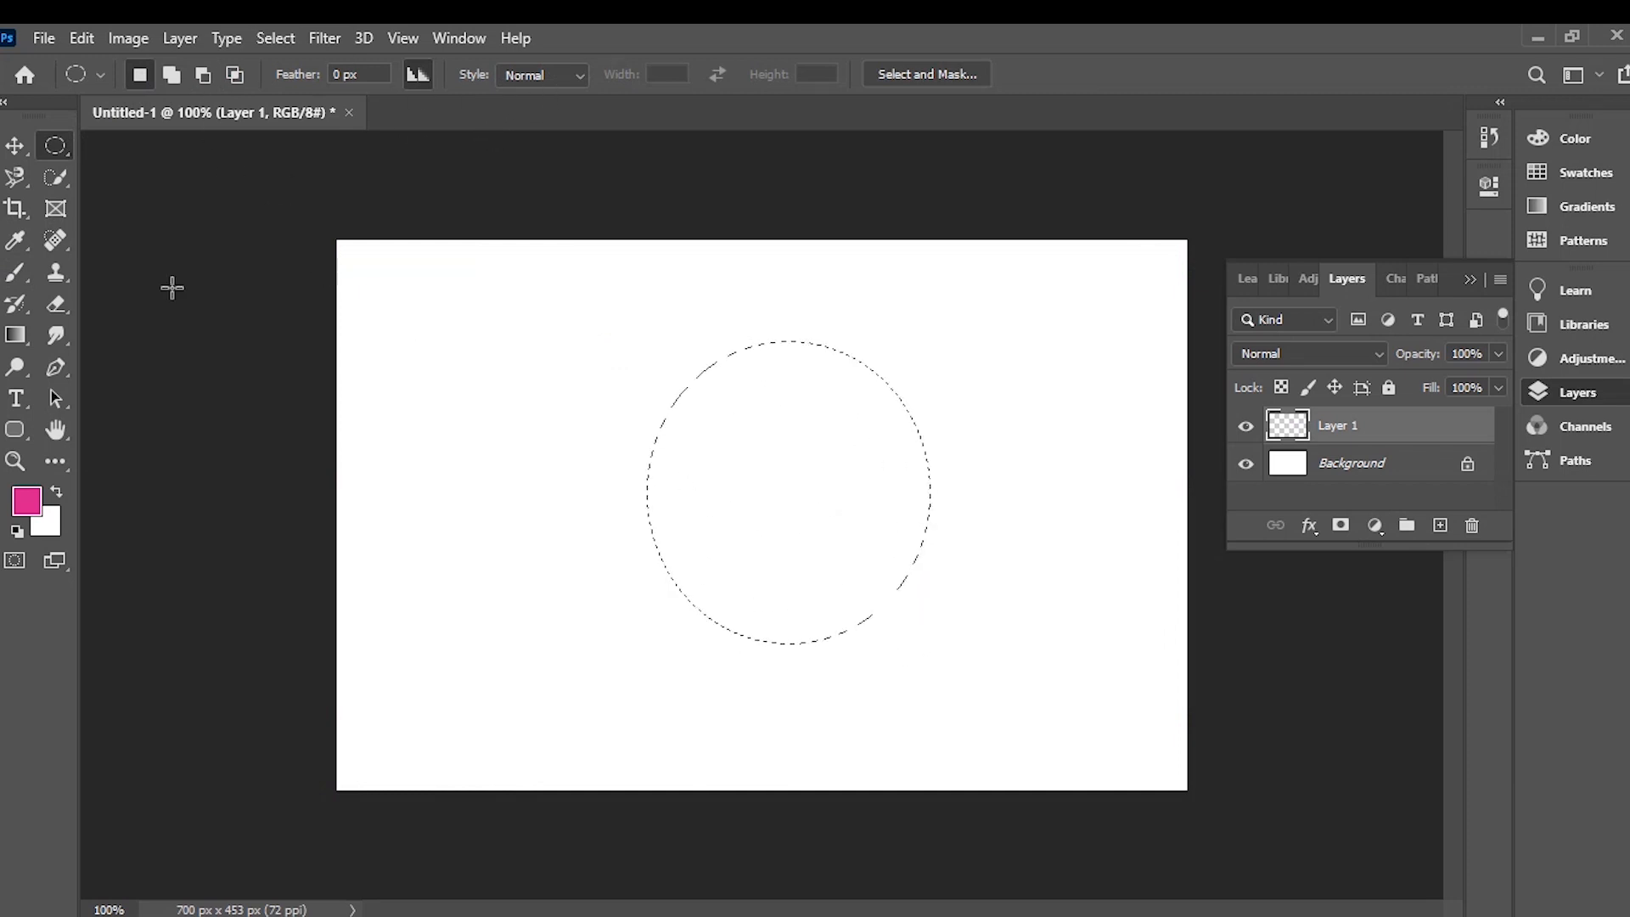
Step: Set the brush flow to 41% and paint a closed pink ring along the inside of the selection
click(15, 271)
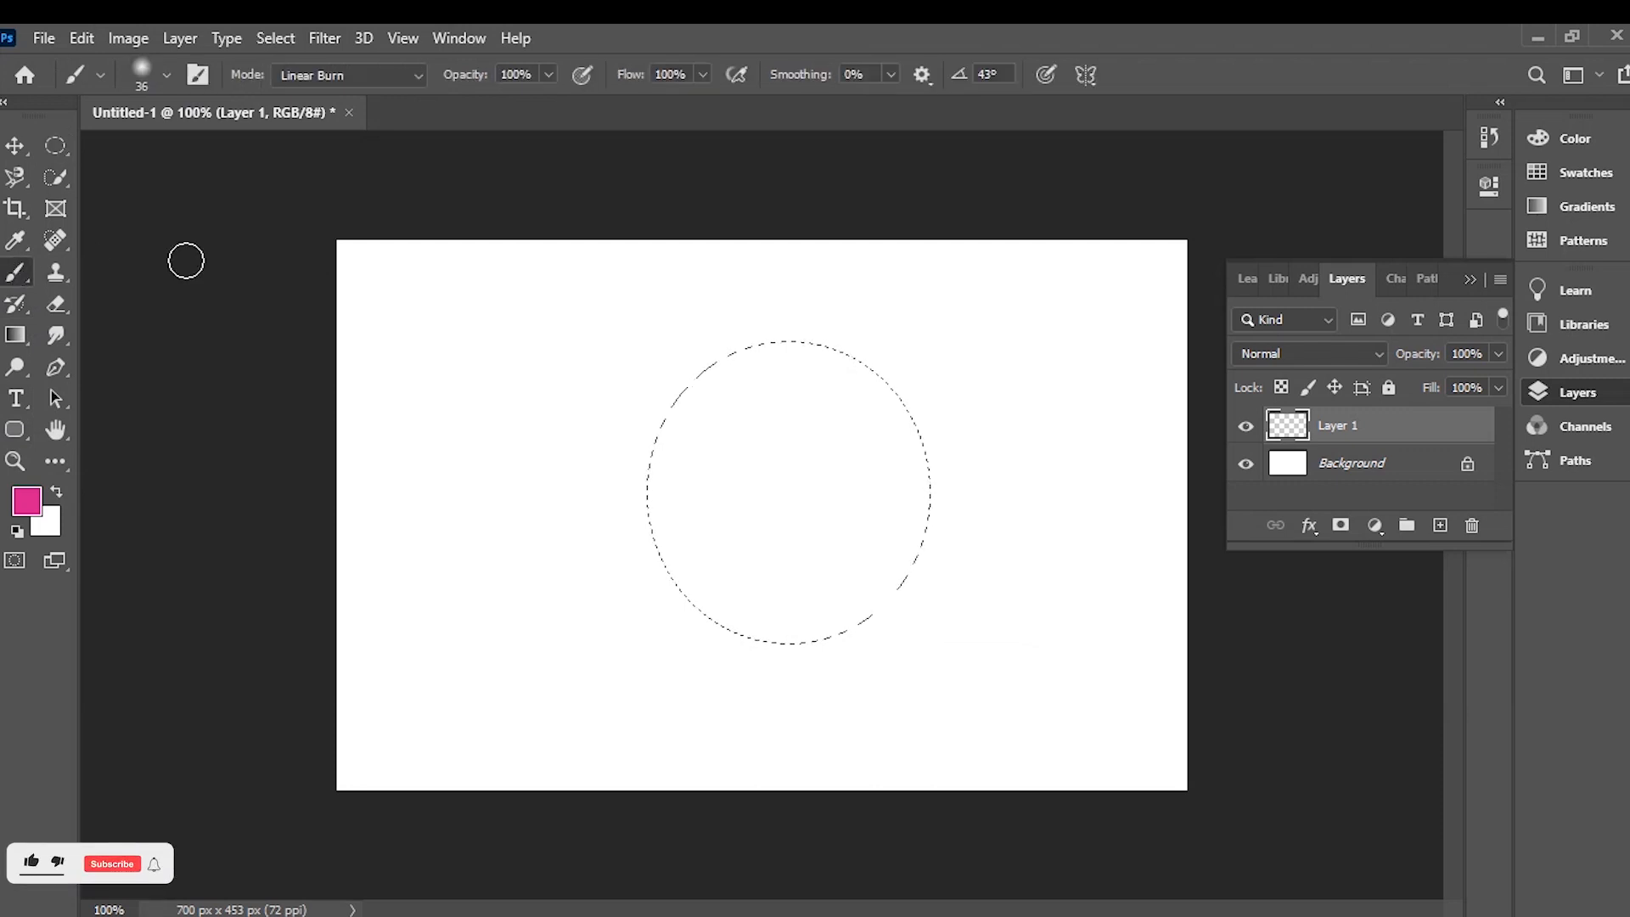
click(631, 78)
drag(609, 88, 564, 99)
drag(756, 356, 741, 366)
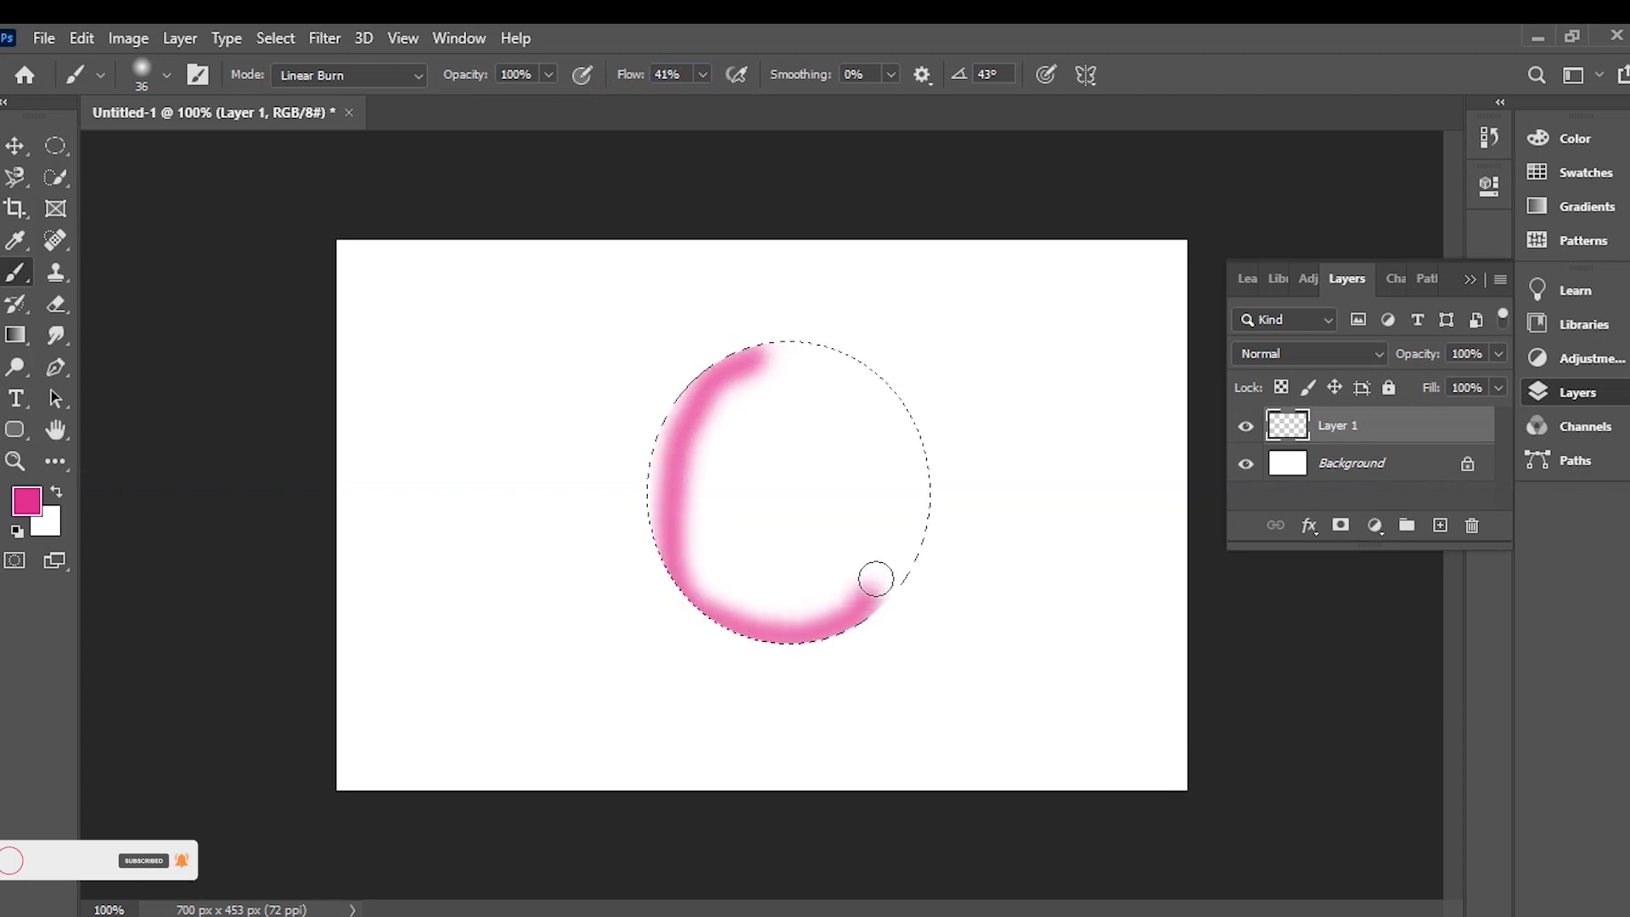
drag(843, 395, 755, 358)
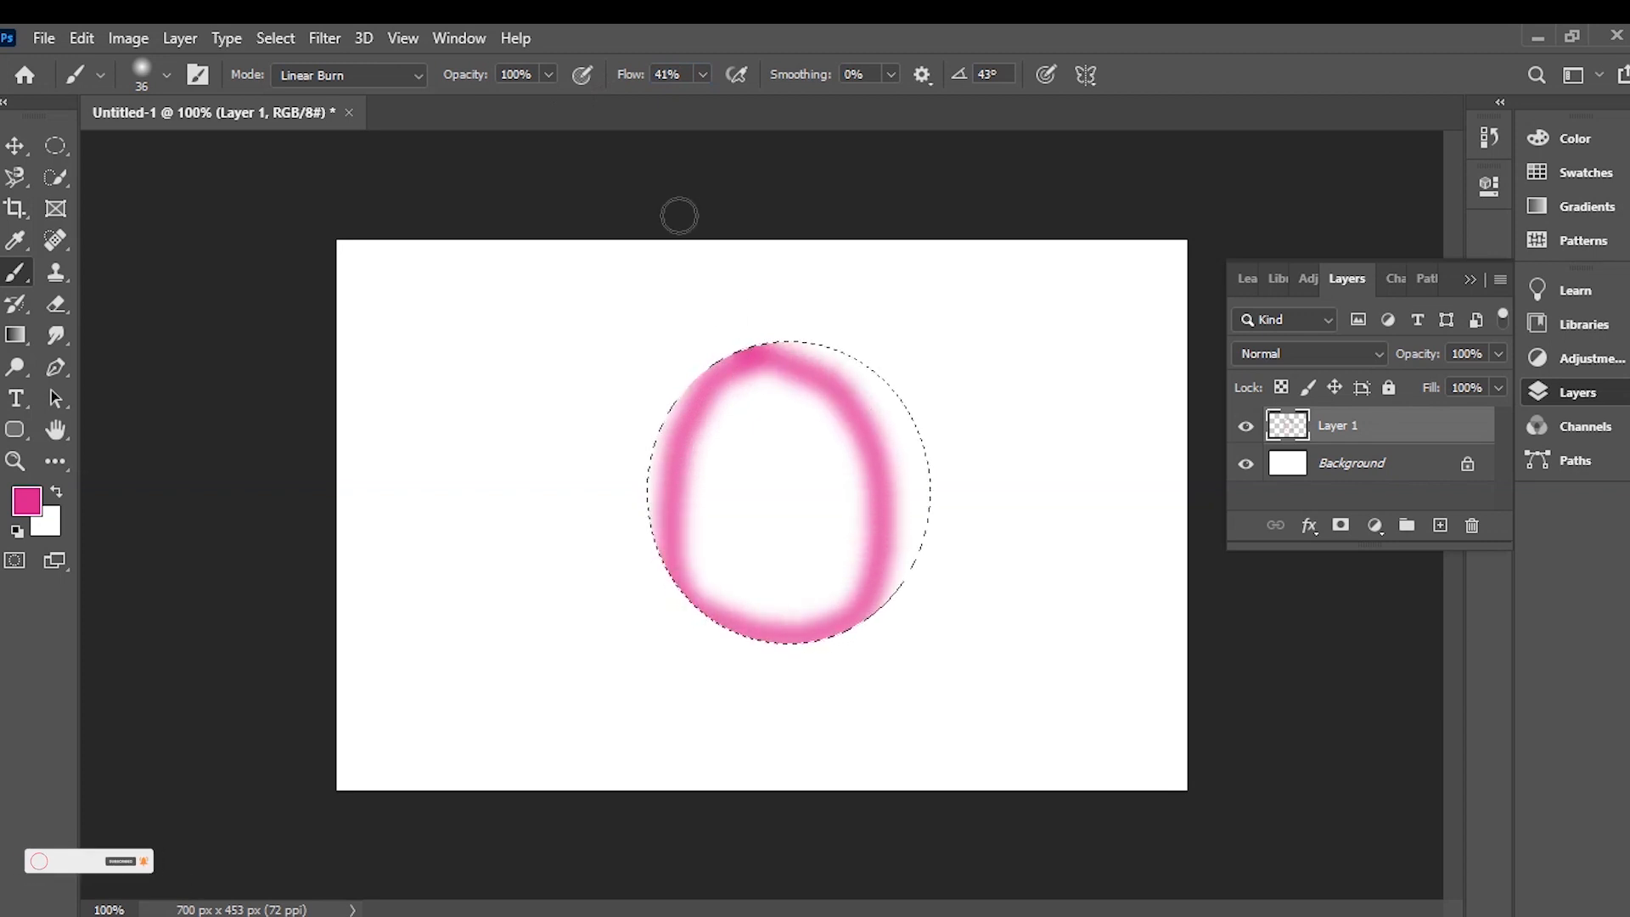
Step: Set the brush flow to 6% and paint faint pink strokes beside the ring and across its interior
drag(637, 85, 577, 85)
mouse_move(790, 342)
mouse_down()
mouse_move(844, 365)
mouse_move(902, 430)
mouse_move(916, 560)
mouse_move(866, 600)
mouse_move(778, 611)
mouse_move(687, 564)
mouse_up()
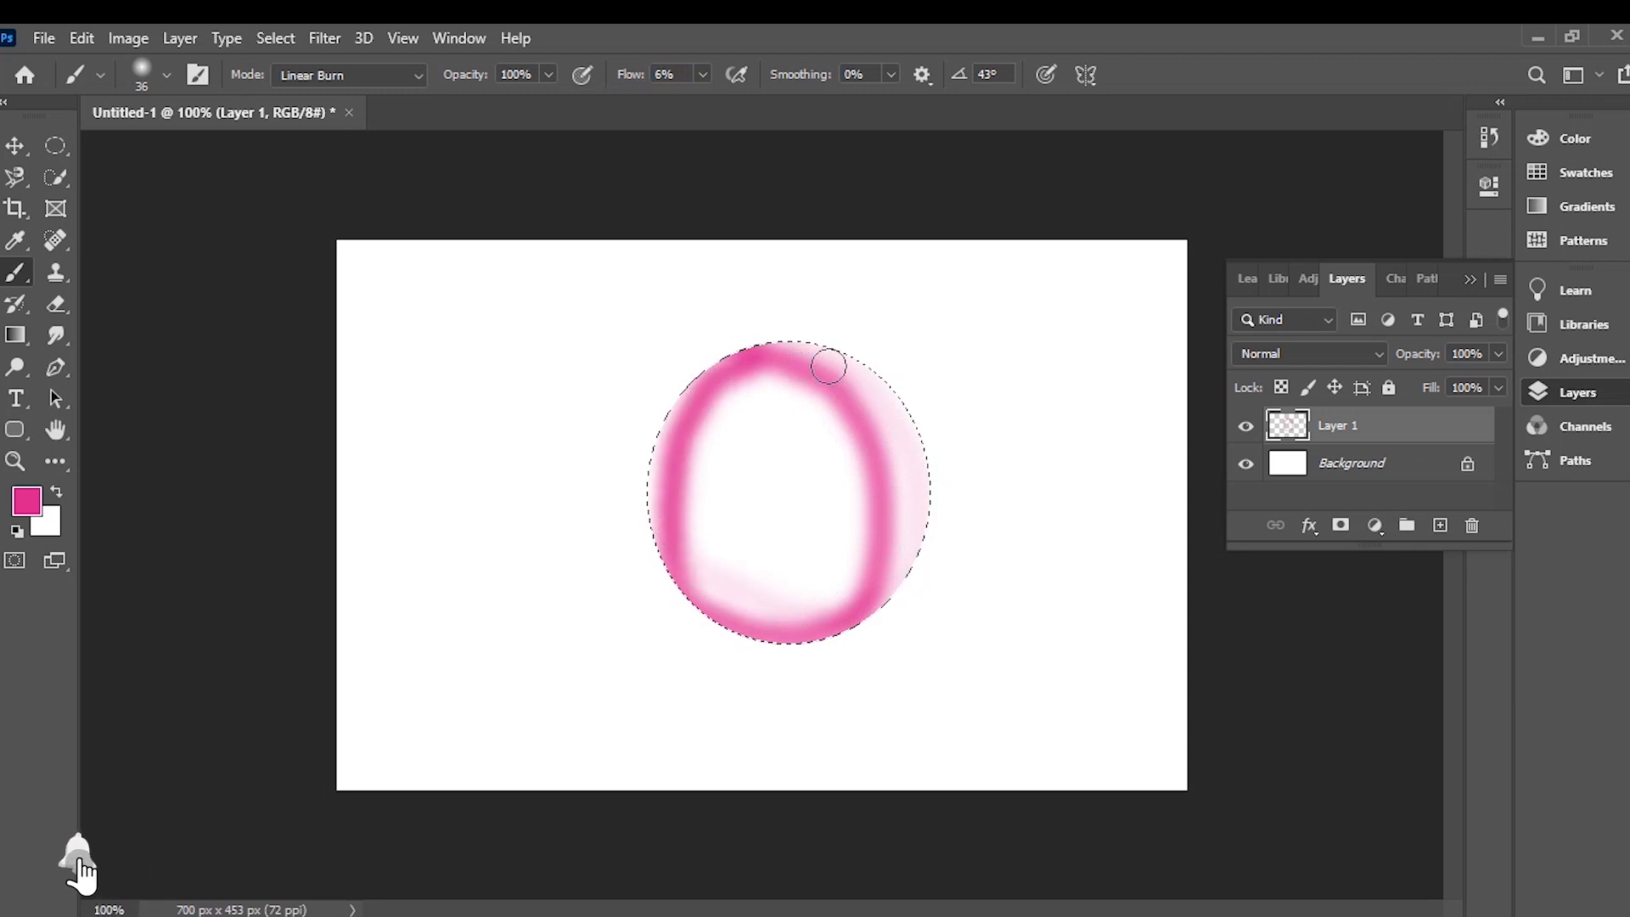
drag(838, 507, 696, 501)
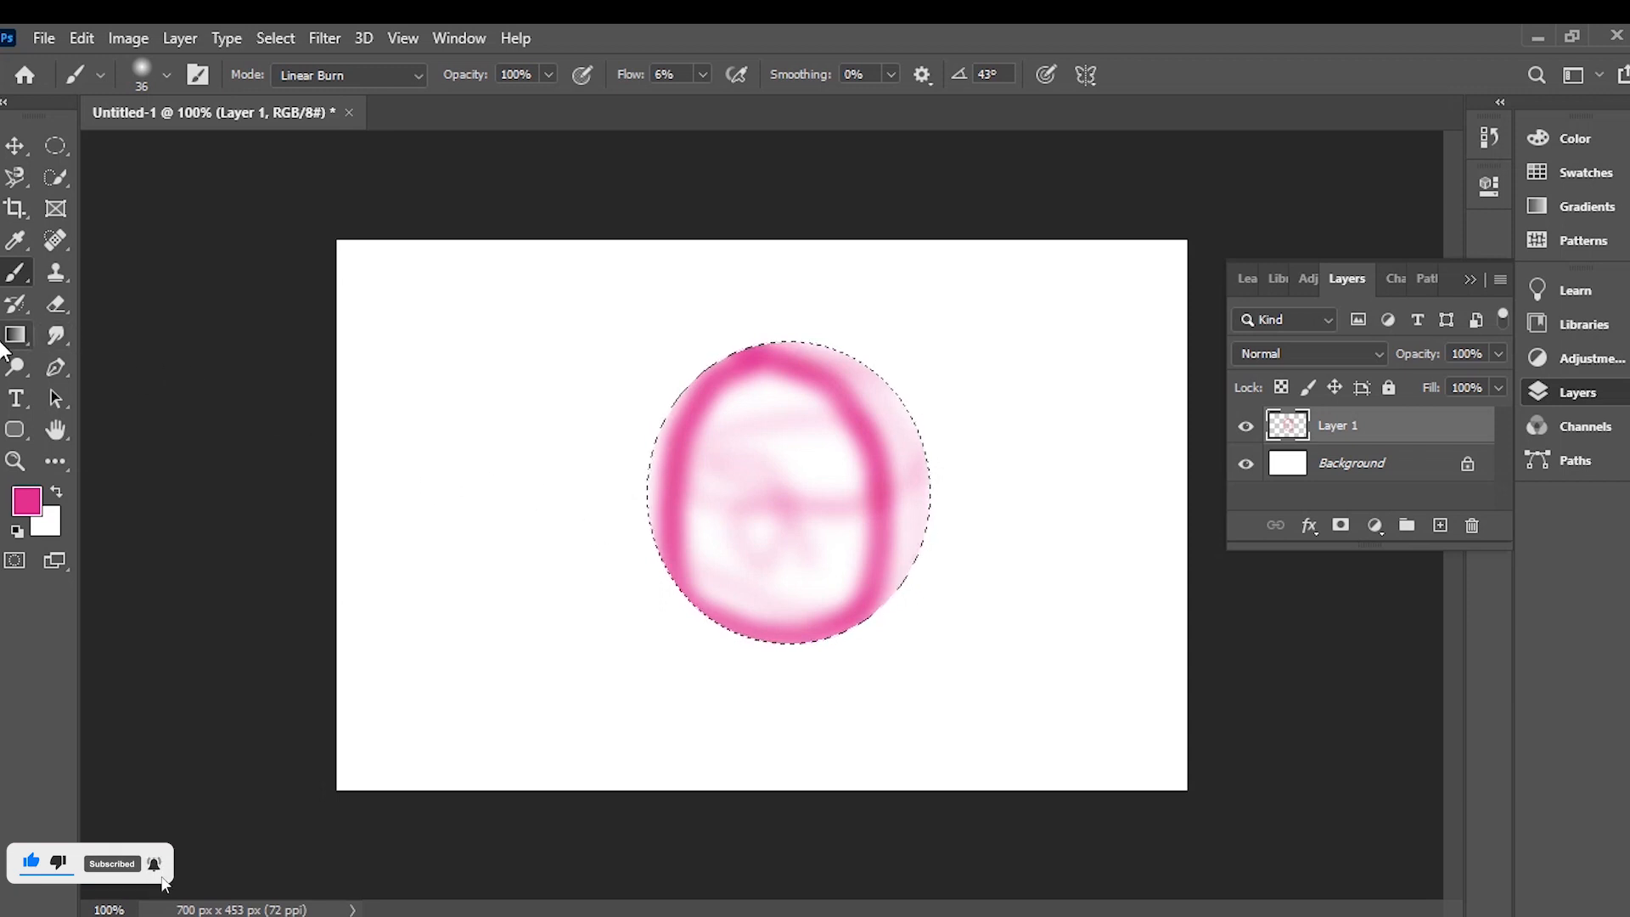
Step: Erase the ring's upper-right part, and at 20% eraser flow lighten its lower-right part, interior and left side
click(58, 305)
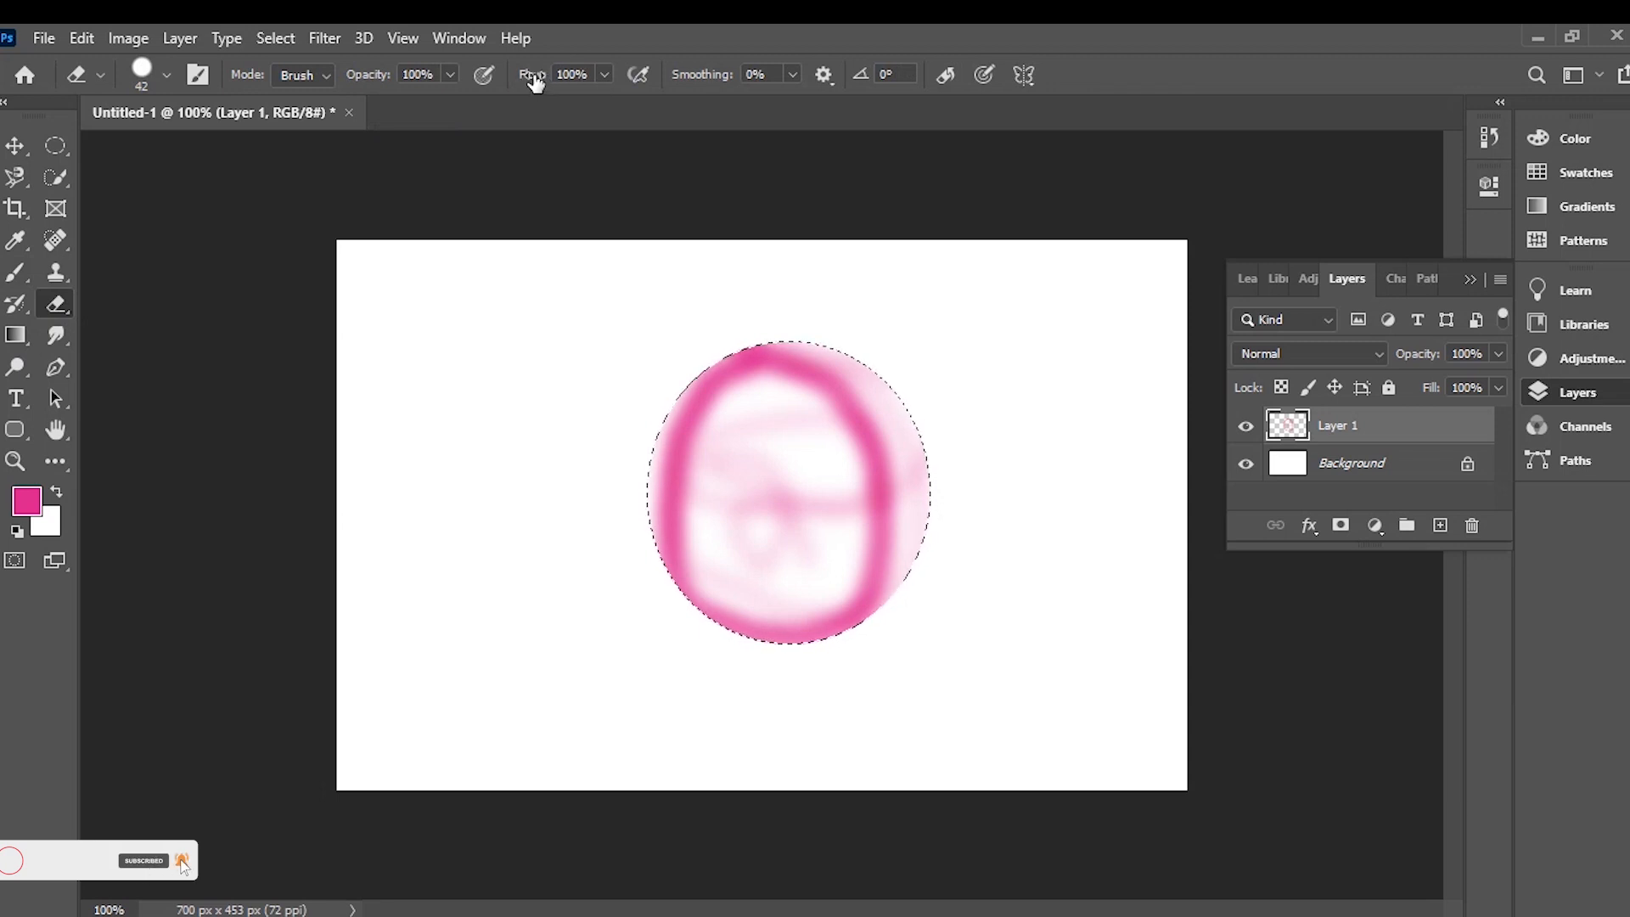
drag(533, 83, 499, 91)
mouse_move(844, 377)
mouse_down()
mouse_move(862, 375)
mouse_move(894, 444)
mouse_up()
drag(538, 75, 500, 77)
mouse_move(915, 469)
mouse_down()
mouse_move(909, 554)
mouse_move(854, 561)
mouse_up()
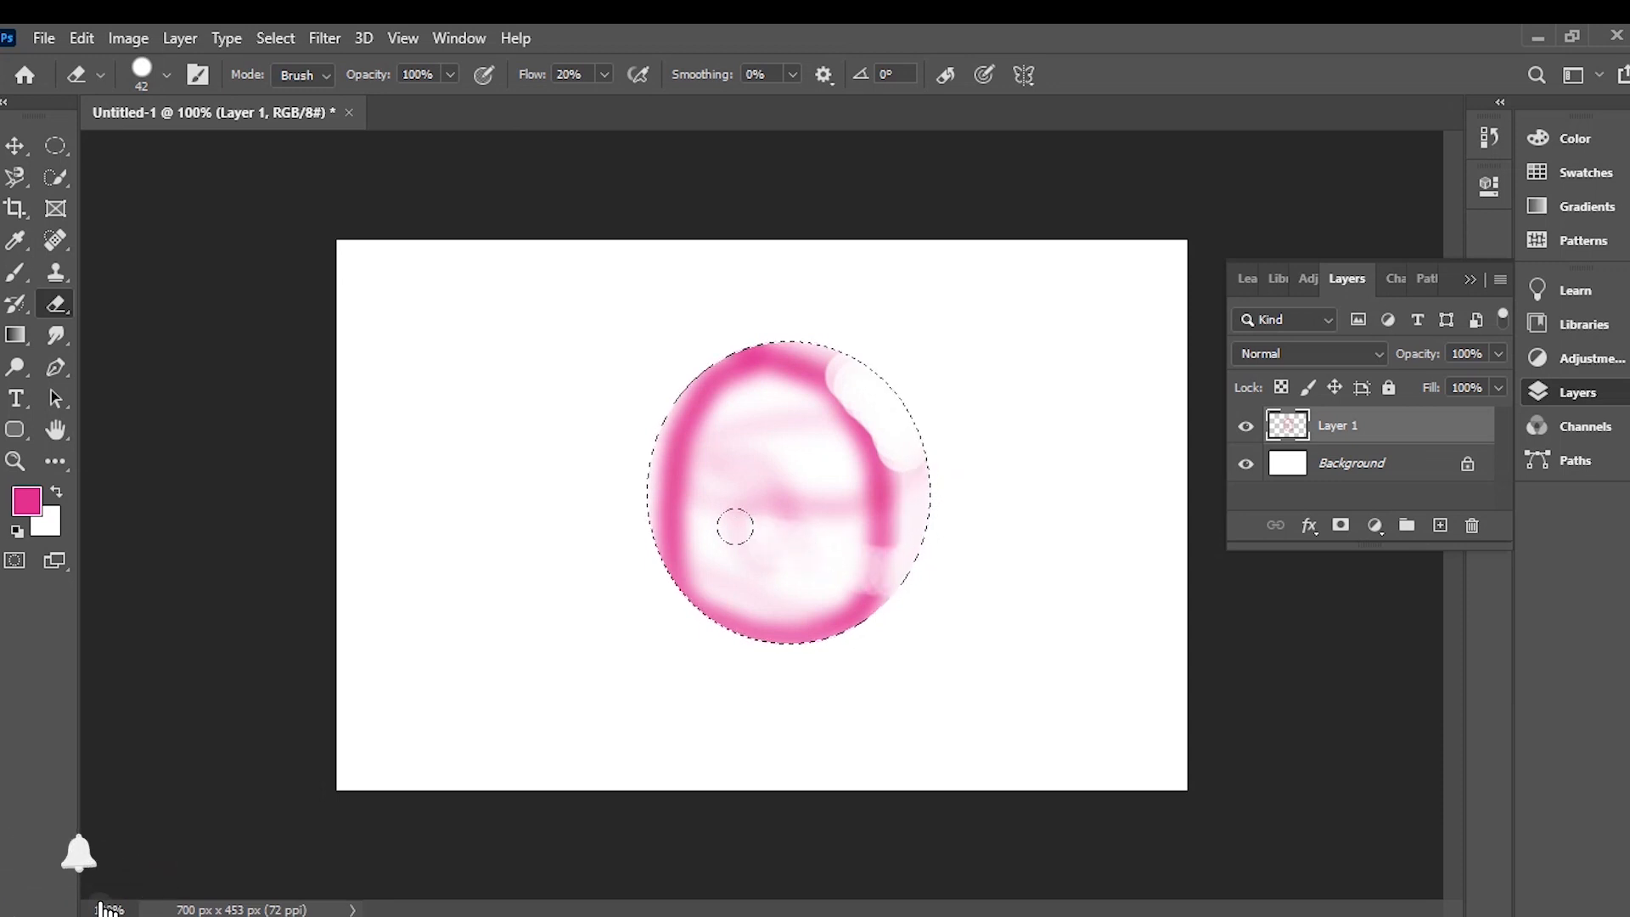
mouse_move(669, 488)
mouse_down()
mouse_move(692, 399)
mouse_move(724, 376)
mouse_up()
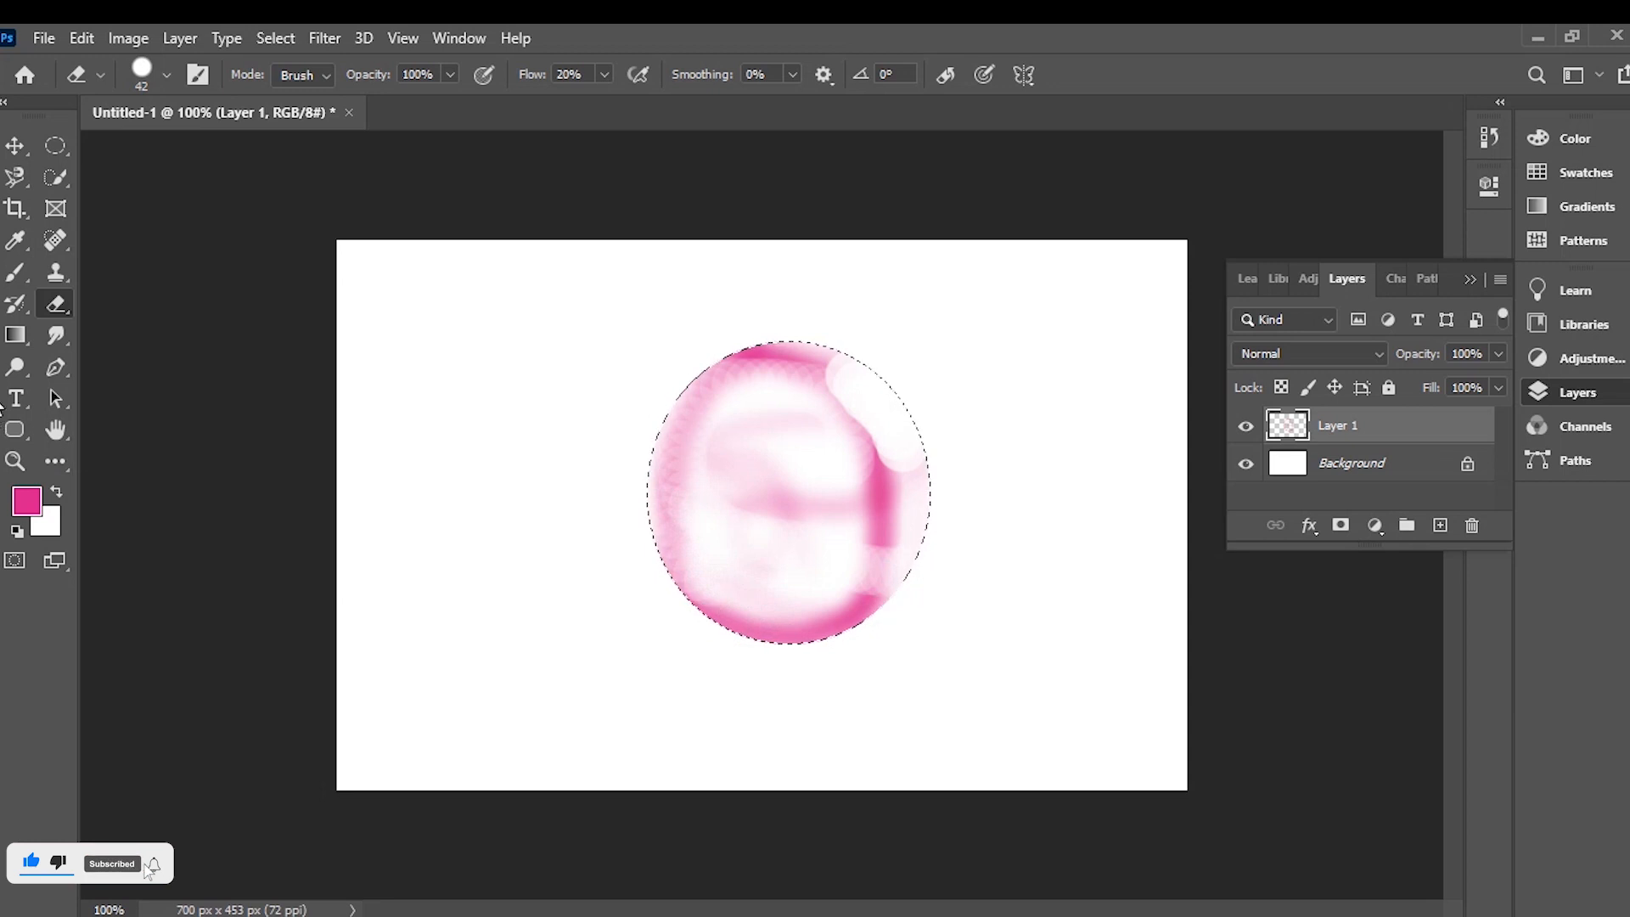
Step: Try to paint on the upper-right part of the ring with the Clone Stamp tool
click(51, 272)
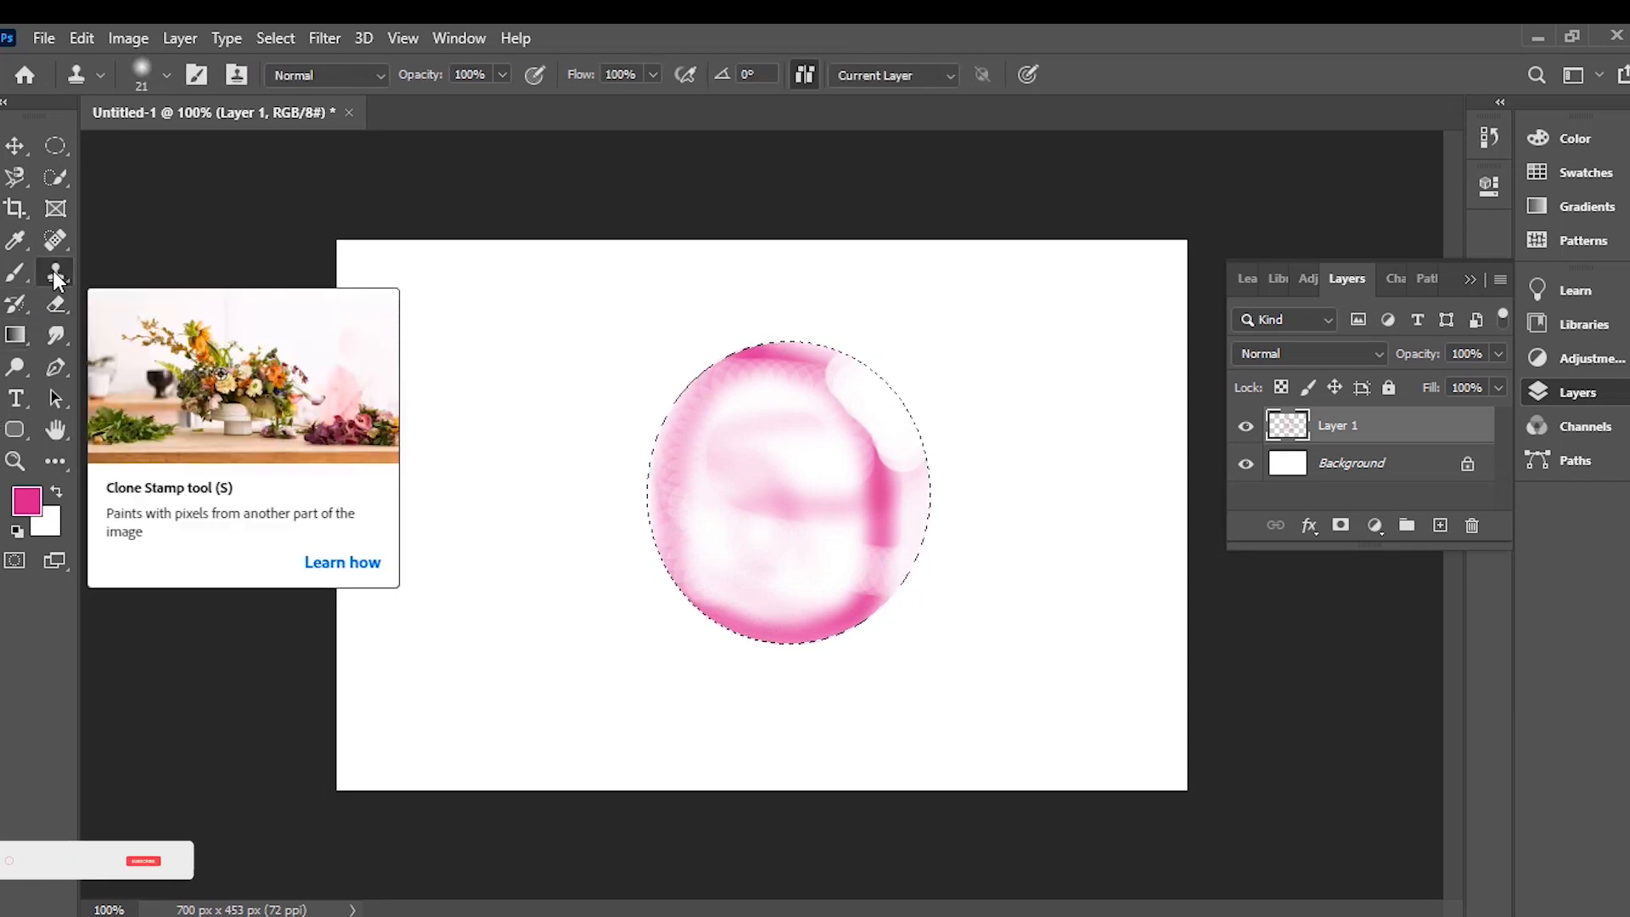
click(873, 395)
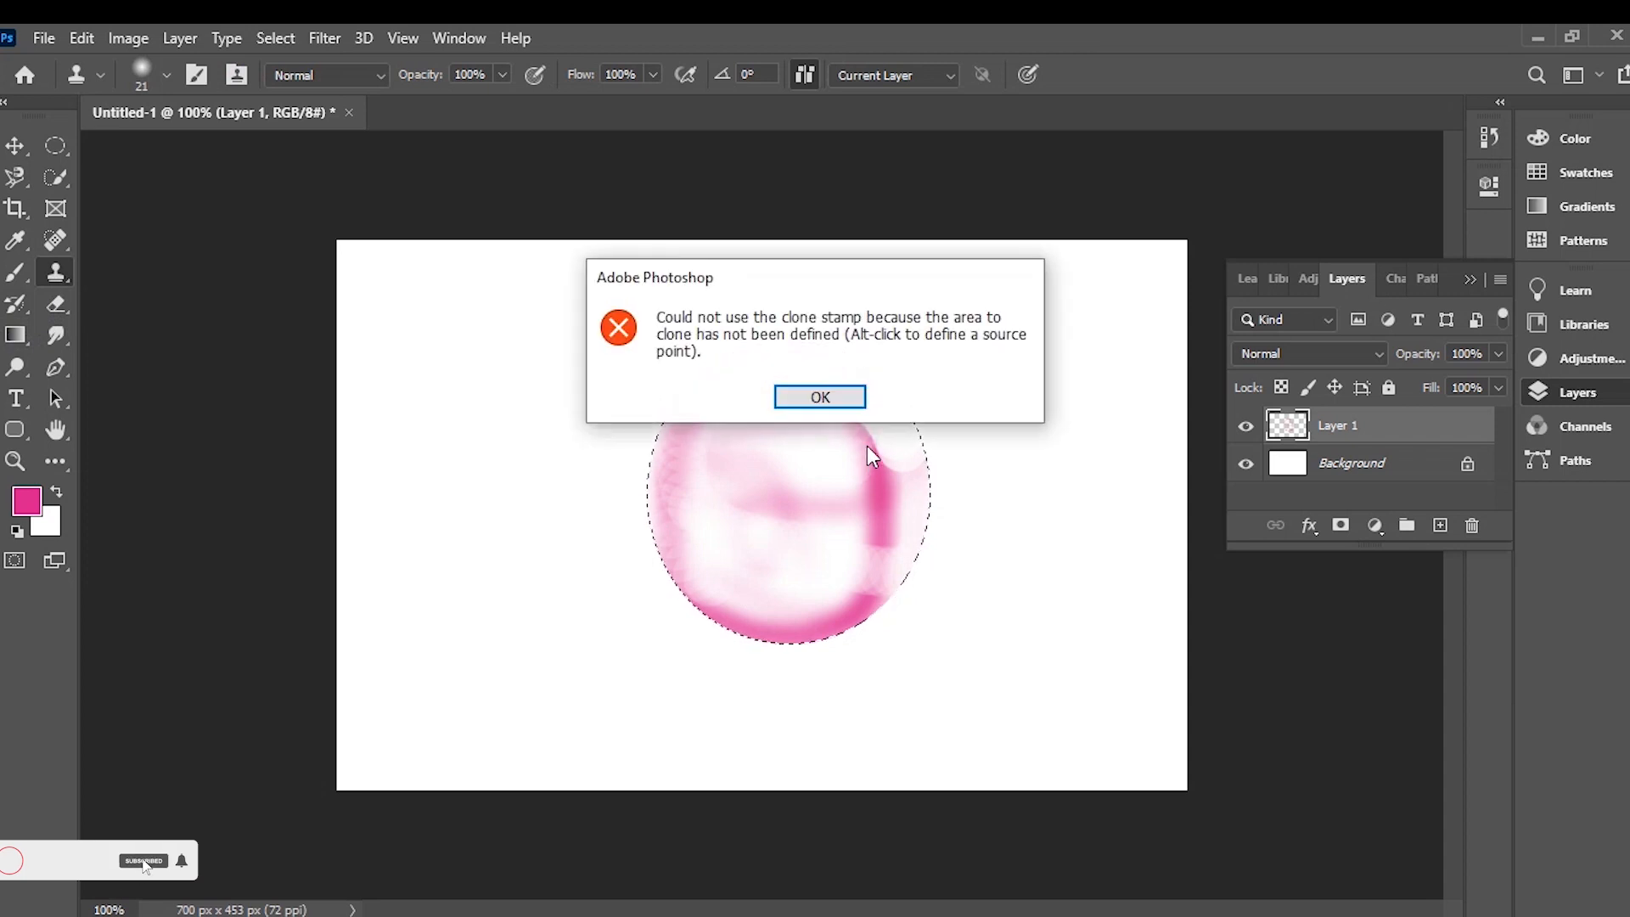
click(834, 399)
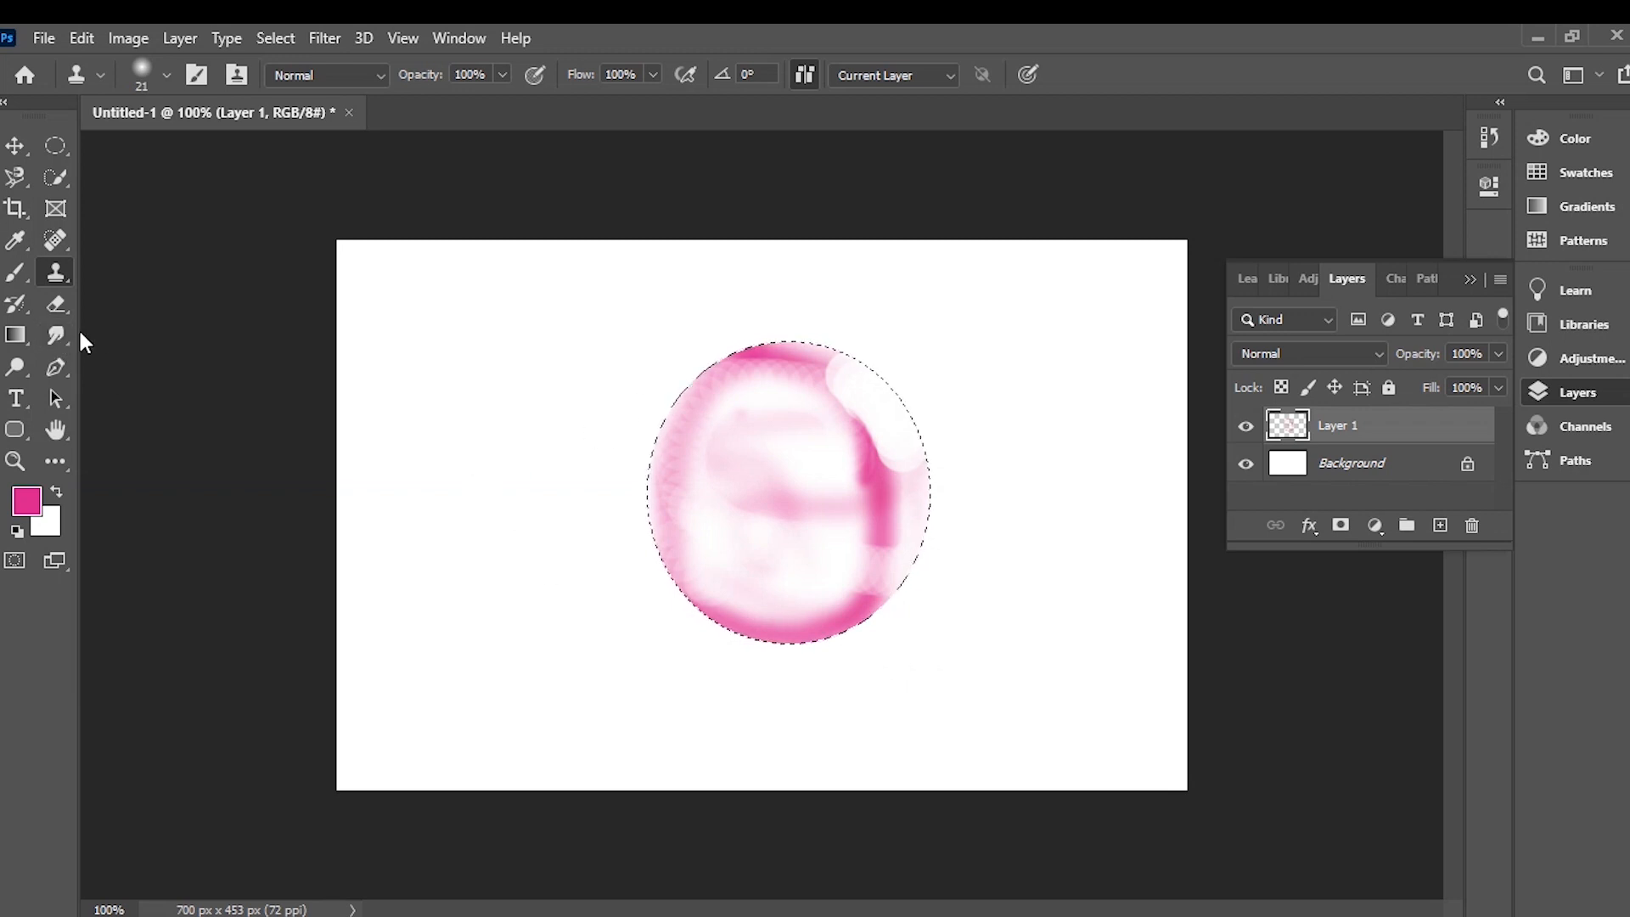
Step: Select the whole canvas and delete the contents of Layer 1
key(ctrl+a)
key(Delete)
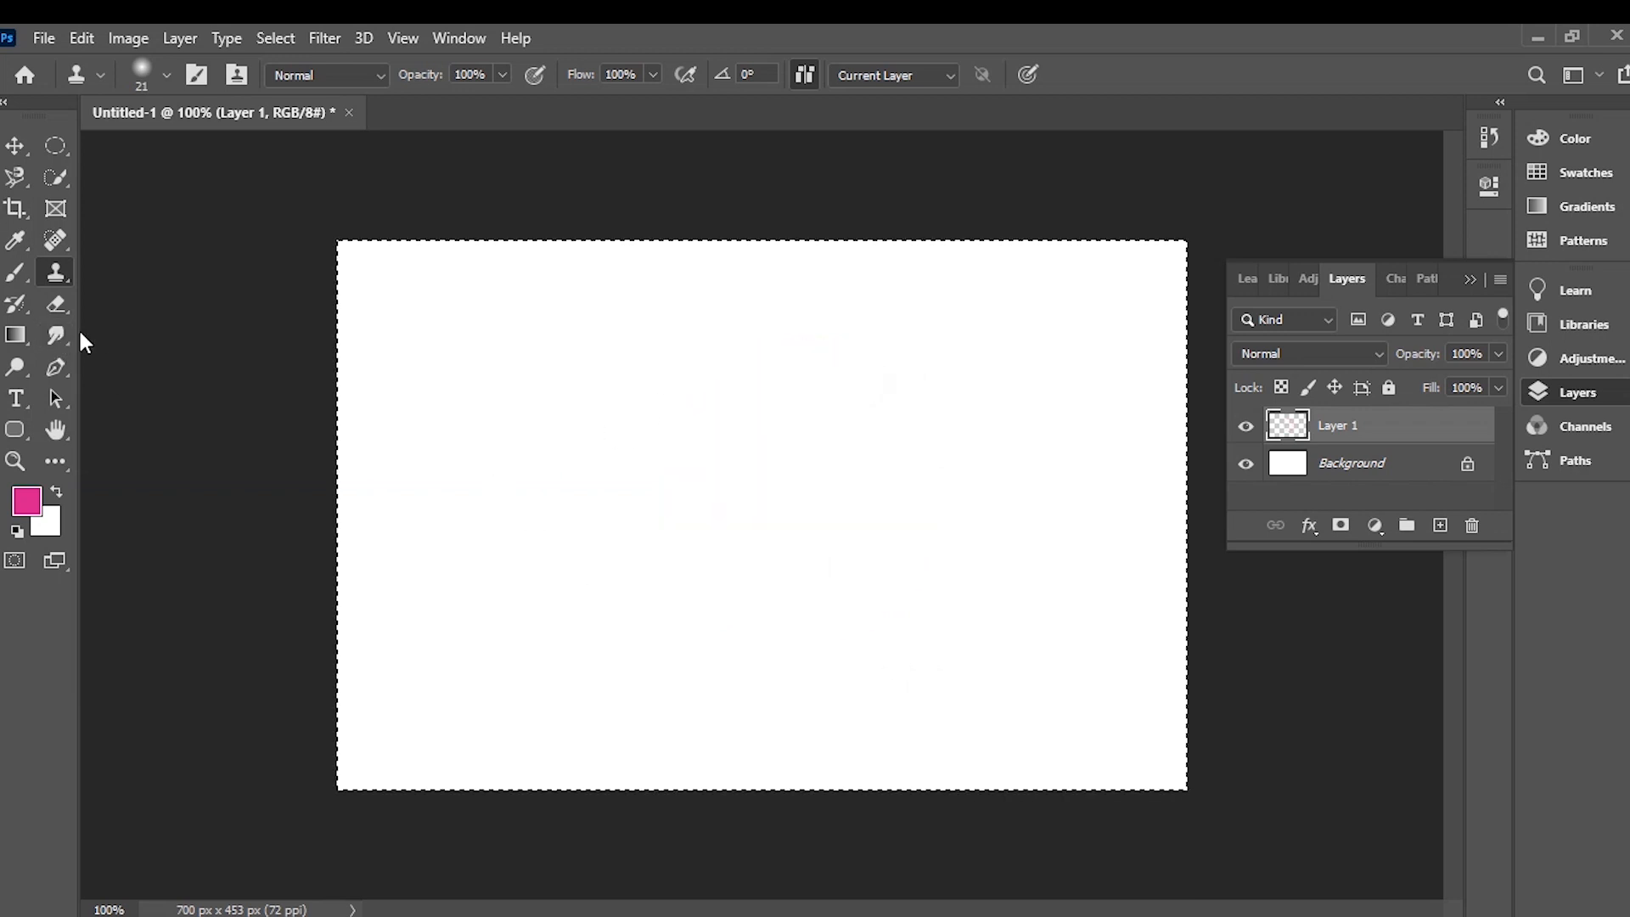
Step: Try to draw rectangular selections in the middle of the canvas with the Rectangular Marquee tool
click(55, 144)
click(190, 148)
drag(477, 311, 1119, 686)
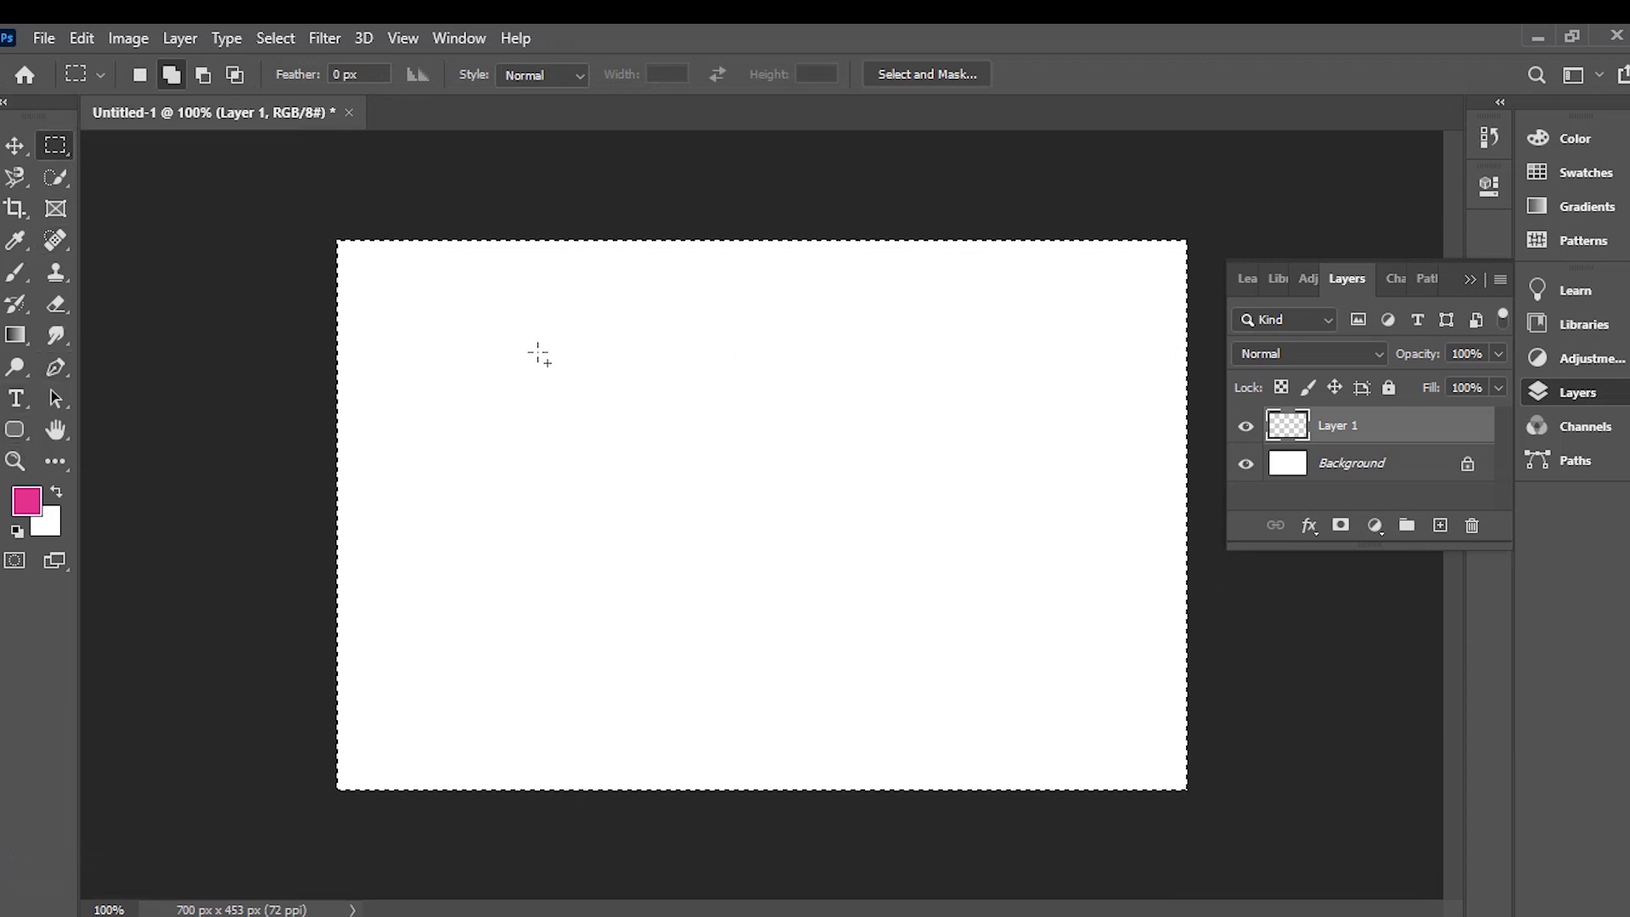
drag(535, 340, 859, 595)
drag(702, 374, 920, 702)
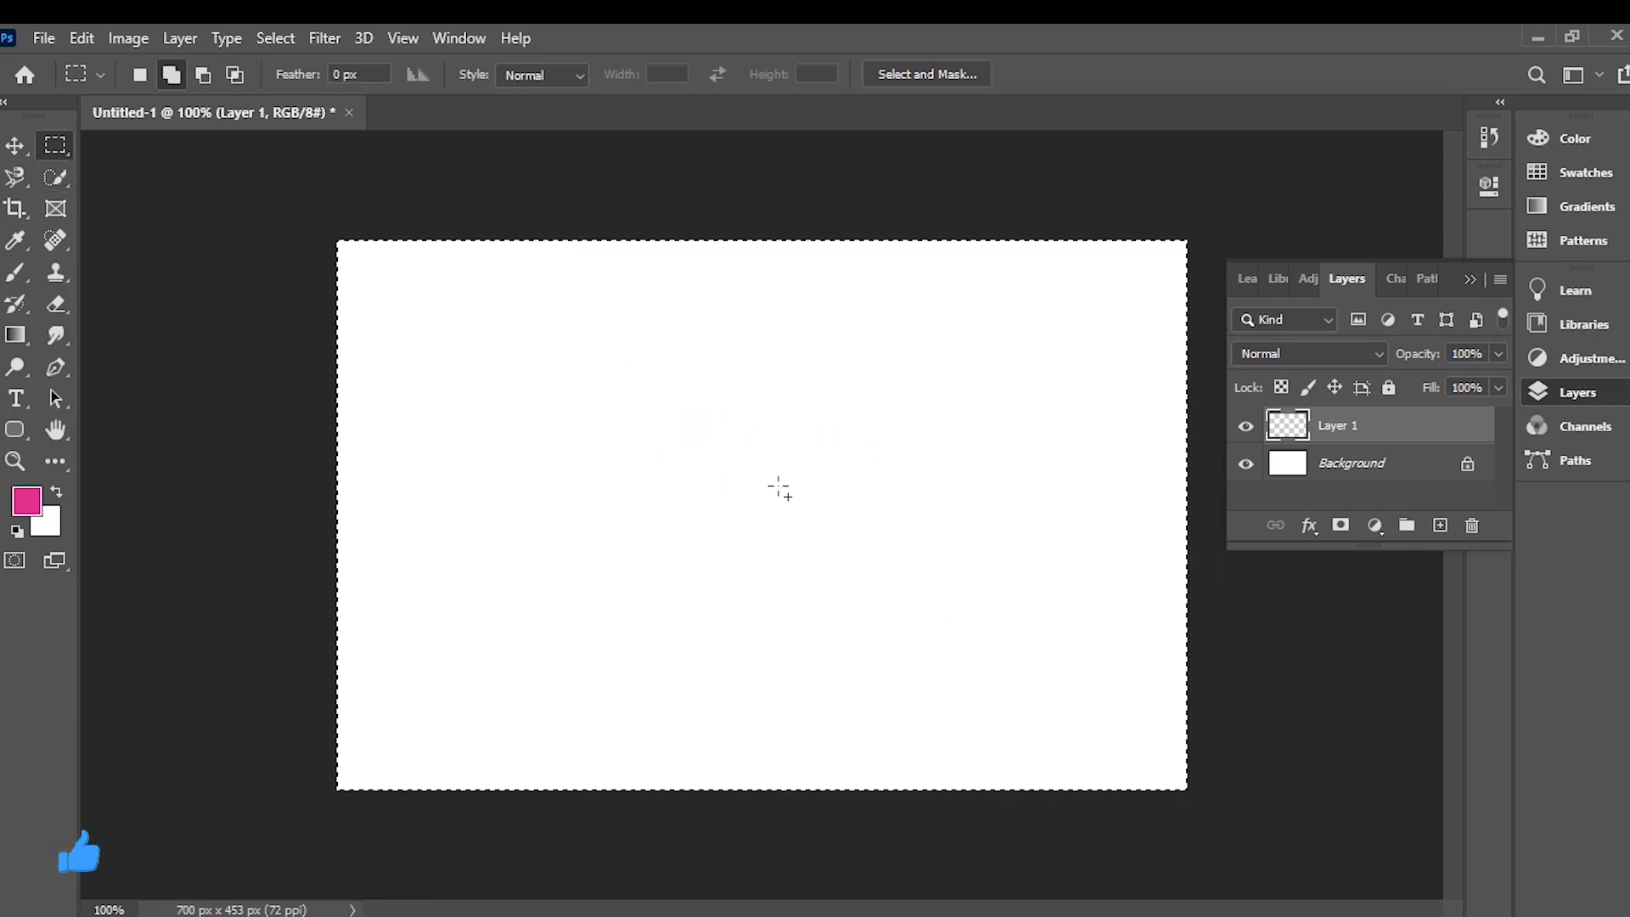
drag(569, 343, 981, 669)
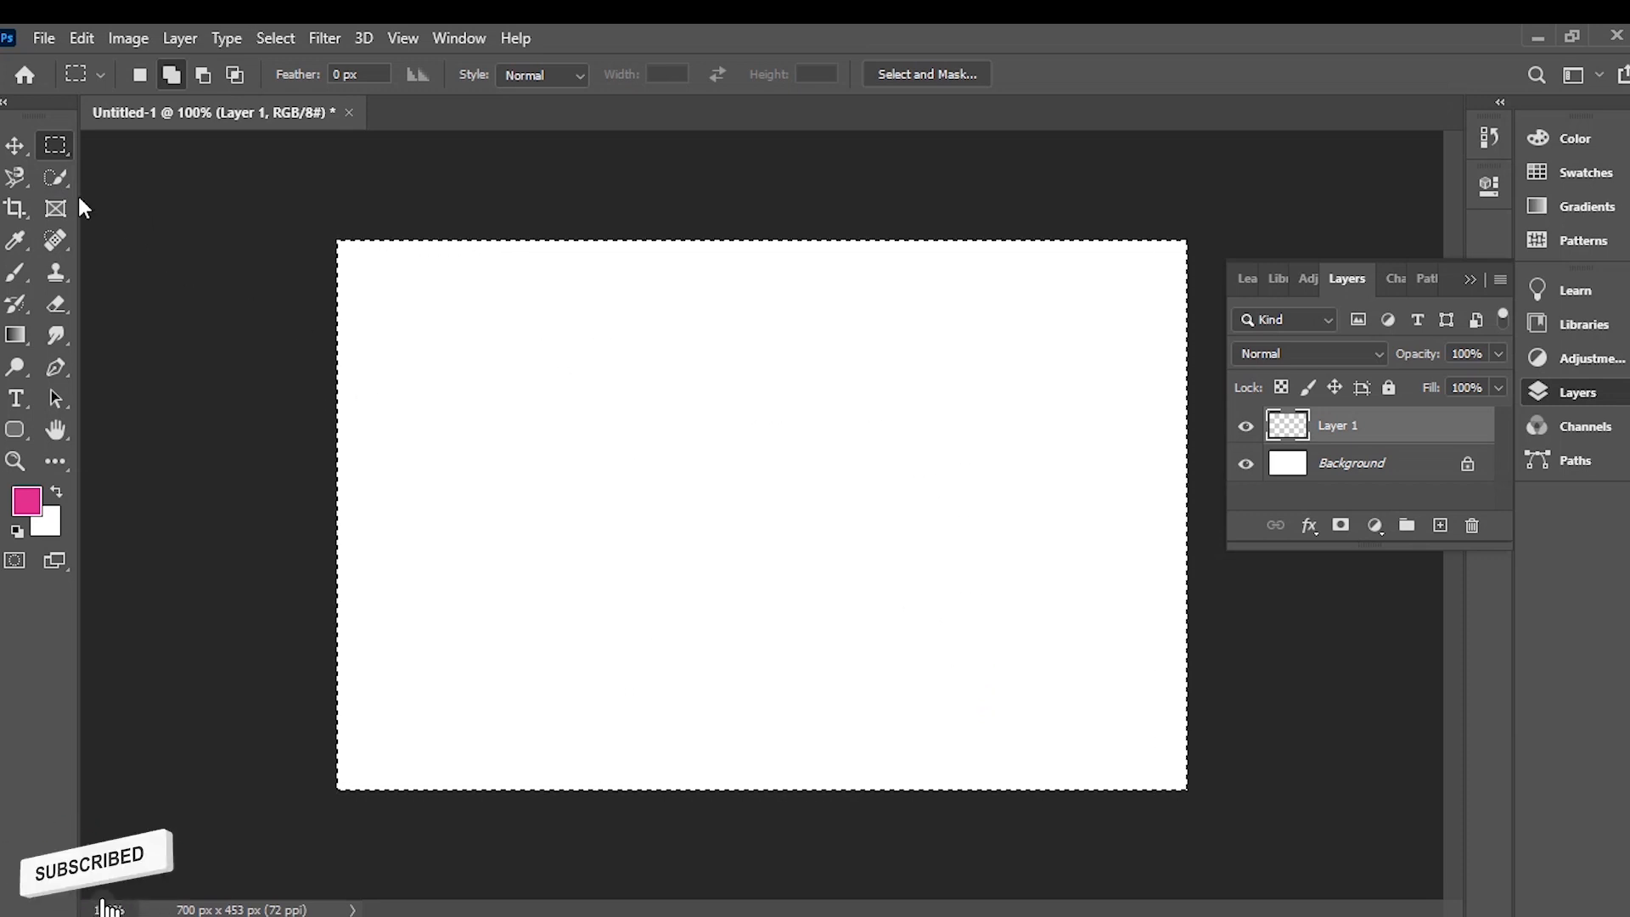
Step: Replace the full-canvas selection with an elliptical one, slightly wider than tall and about half the canvas height, in the middle
right_click(57, 145)
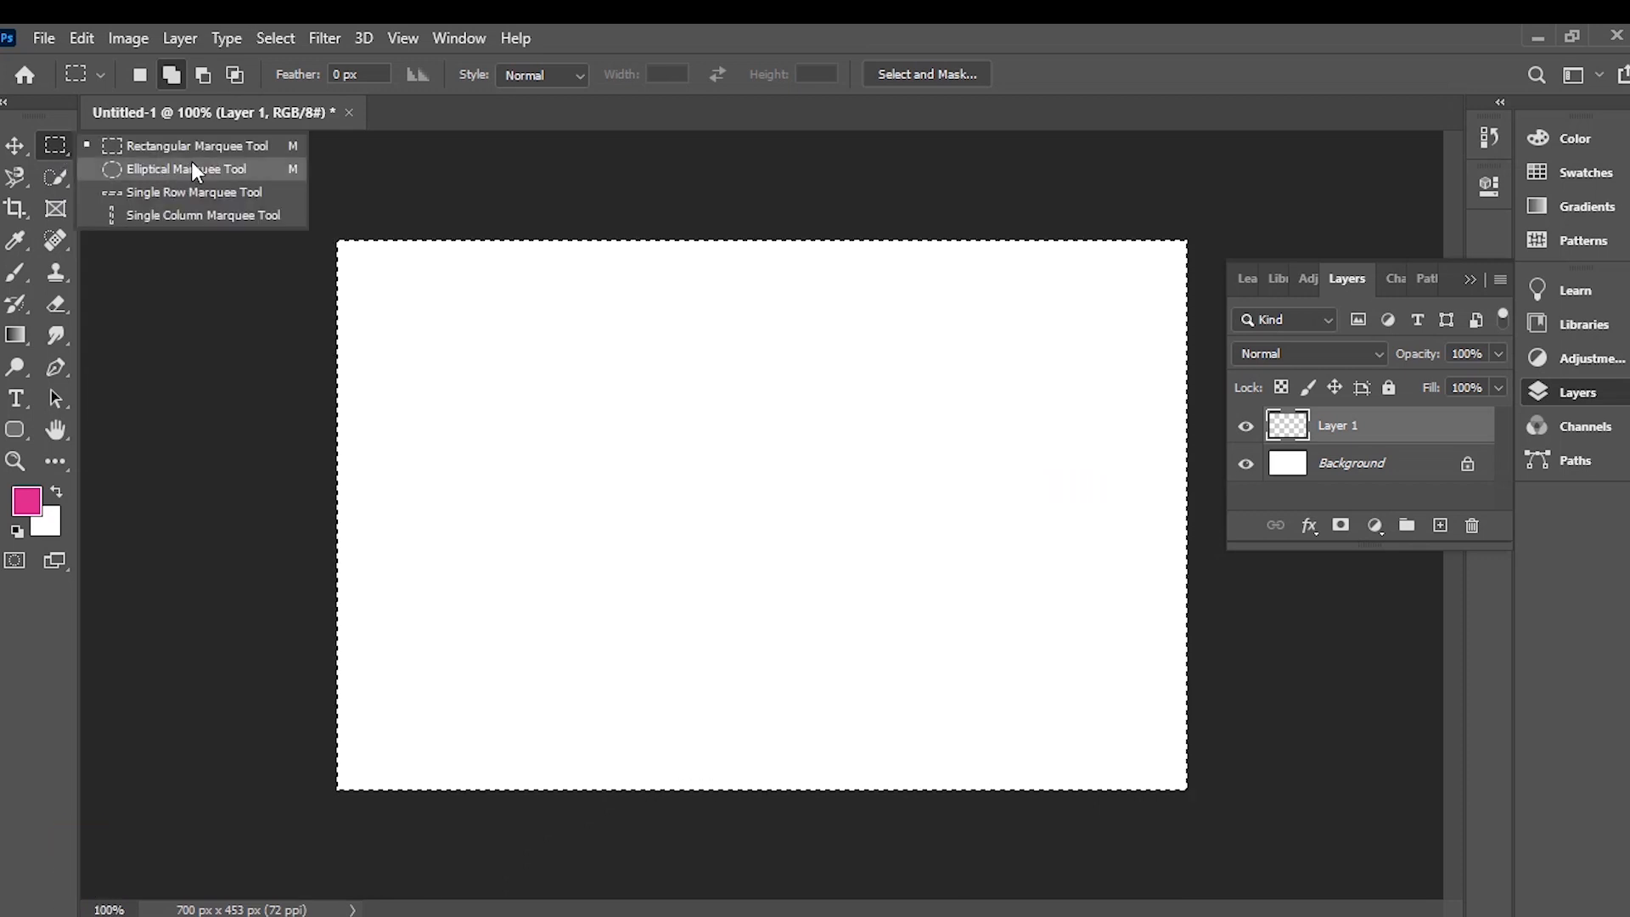
click(191, 166)
drag(520, 528, 781, 659)
click(628, 380)
drag(633, 373, 946, 648)
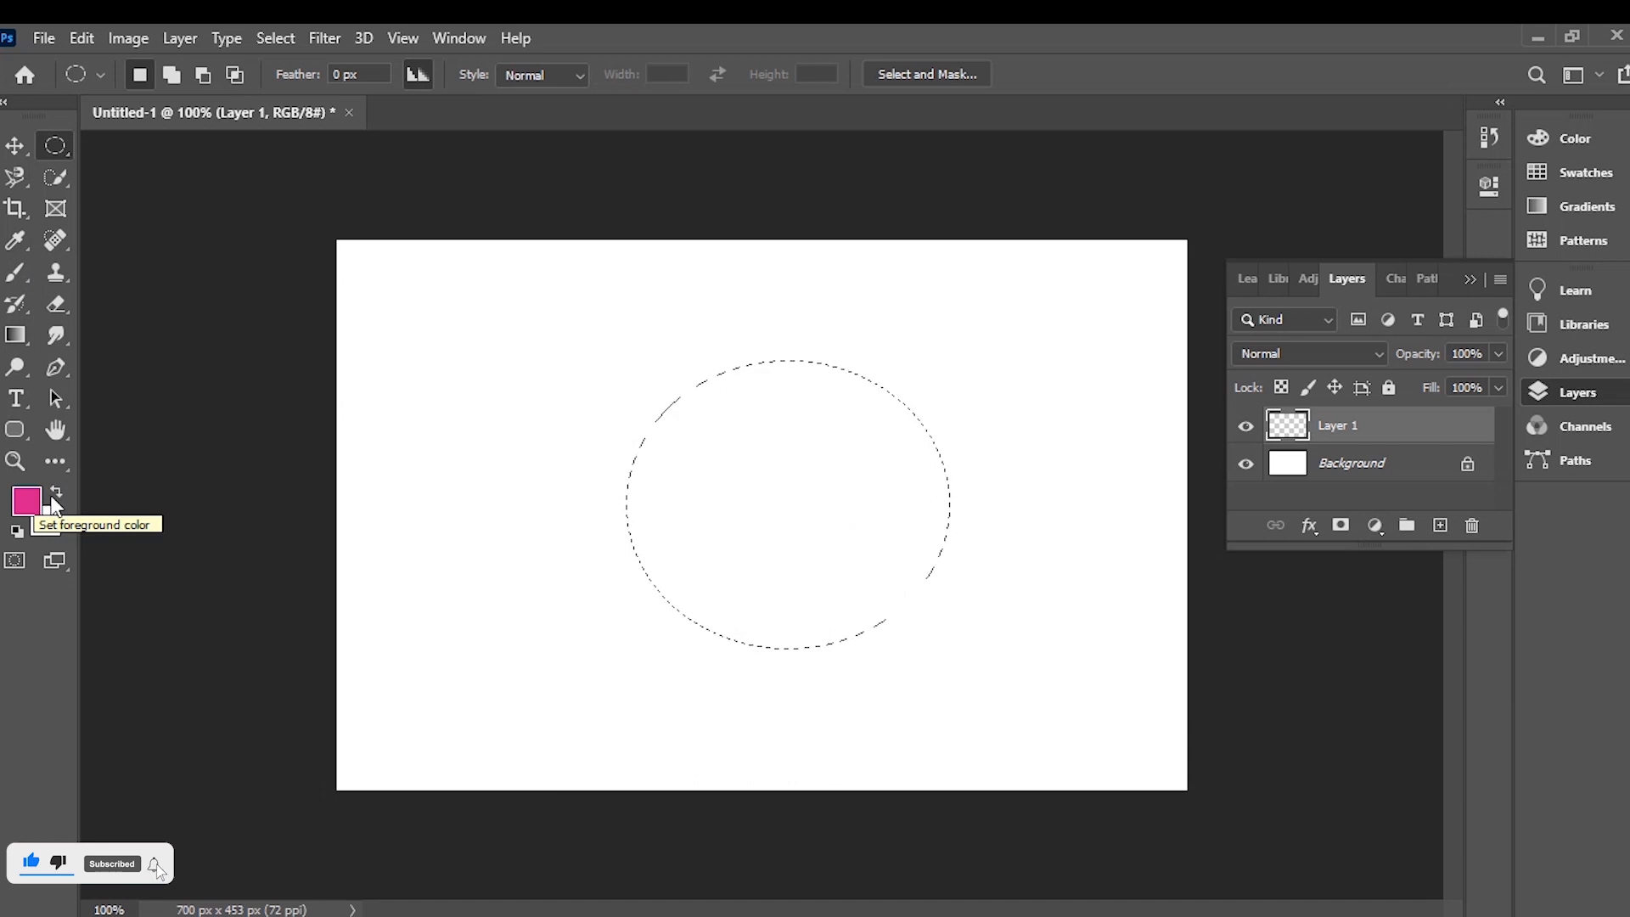
Step: Brush faint pink horizontal strokes across the ellipse at 6% flow, and solid bands along its upper and lower parts at 100% flow
click(15, 274)
mouse_move(997, 554)
mouse_down()
mouse_move(987, 456)
mouse_move(632, 481)
mouse_move(785, 551)
mouse_move(999, 510)
mouse_move(875, 524)
mouse_move(924, 587)
mouse_move(752, 615)
mouse_move(863, 625)
mouse_move(1101, 561)
mouse_move(705, 549)
mouse_move(608, 423)
mouse_up()
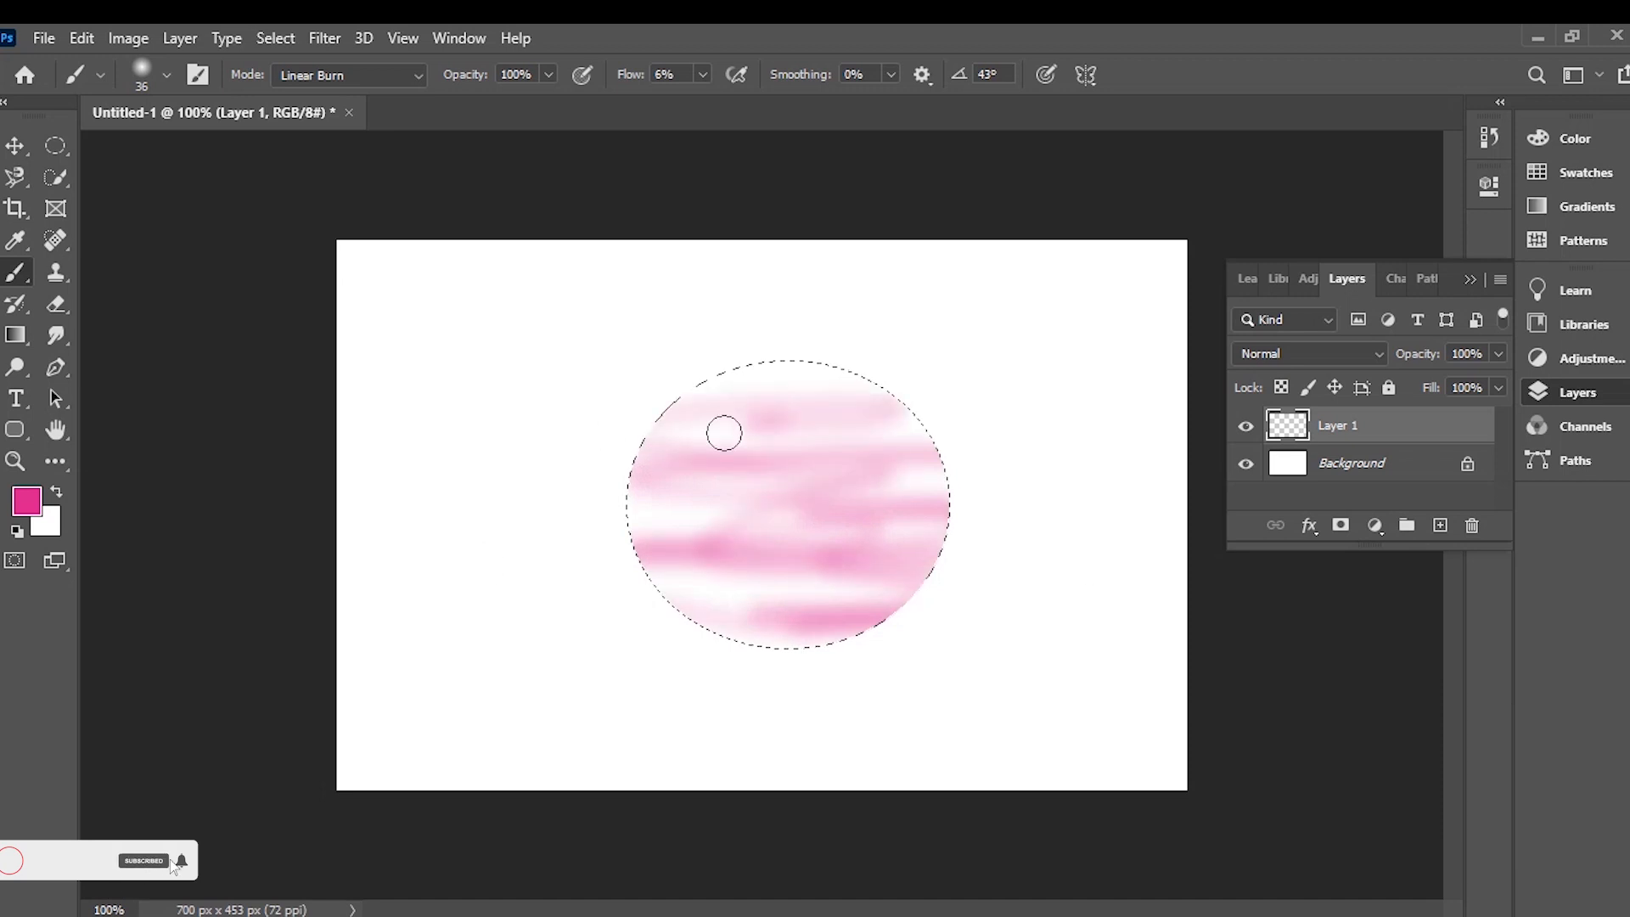
drag(622, 79, 829, 80)
drag(834, 382, 860, 383)
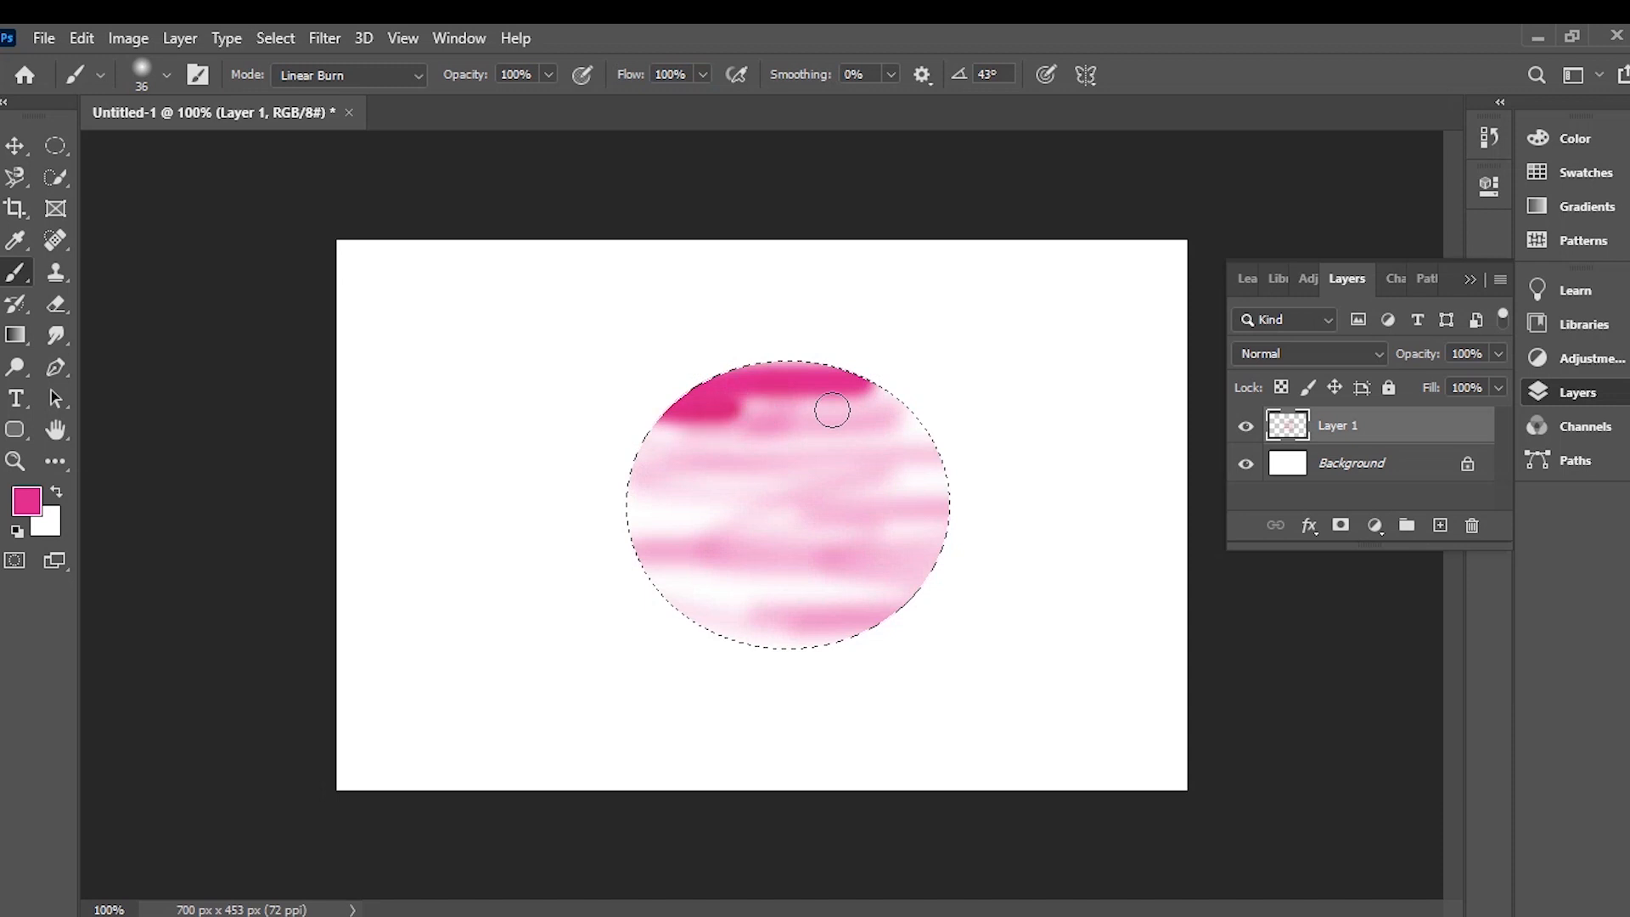
drag(648, 495, 939, 600)
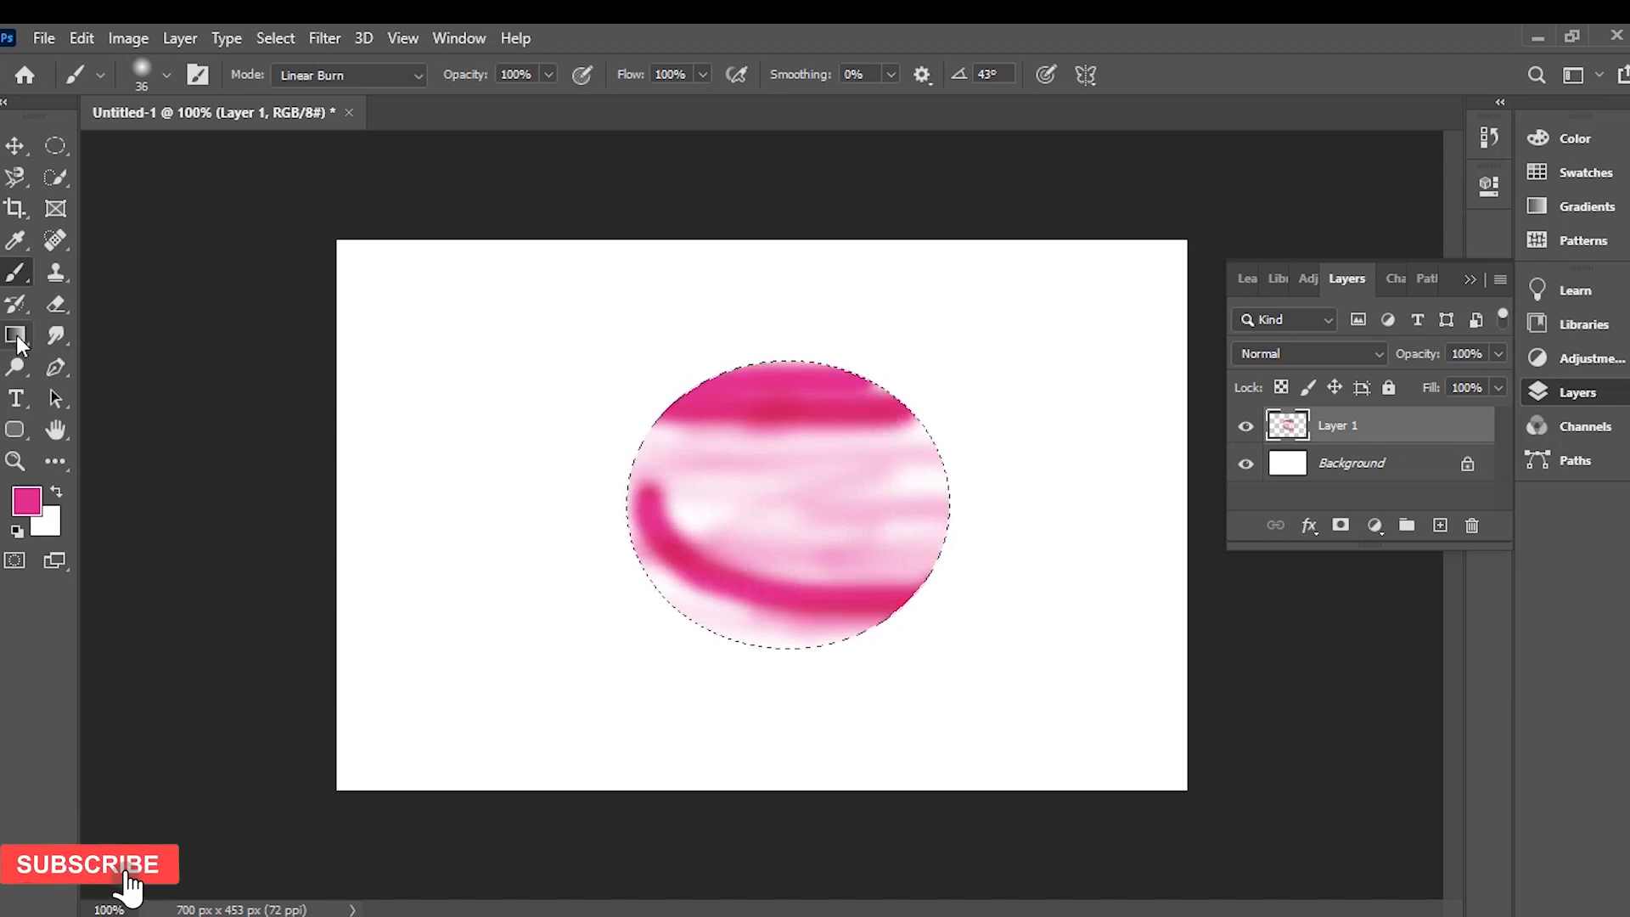
Step: Erase across the ellipse's upper pink band with the Eraser tool, trying flow values of 1%, 15% and 100%
click(56, 304)
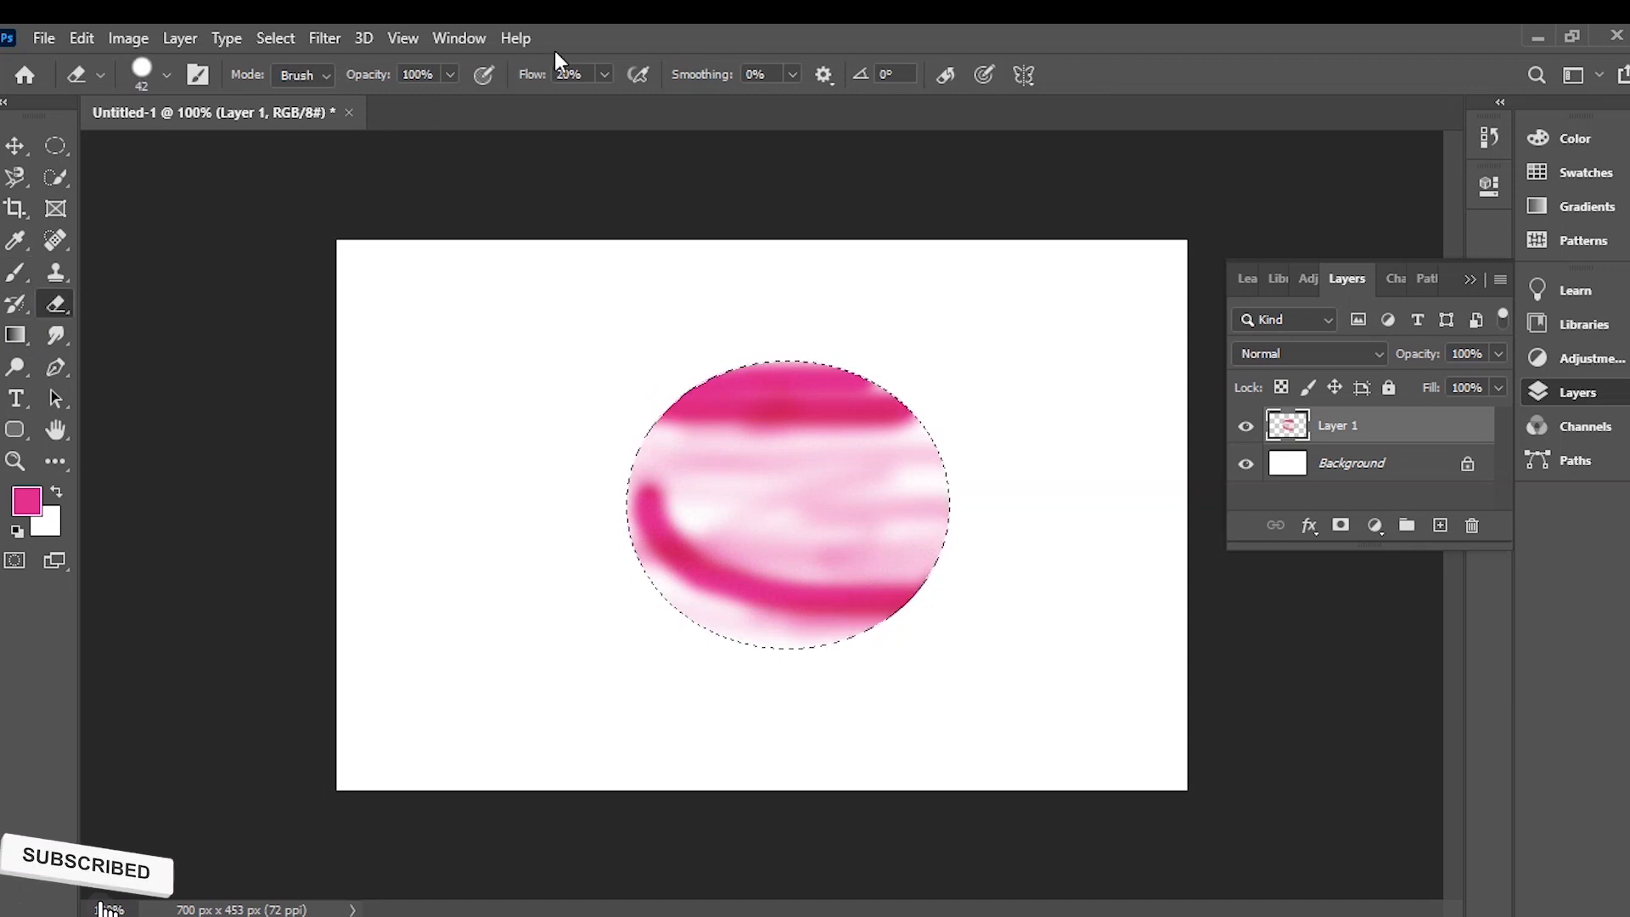
drag(538, 75, 506, 78)
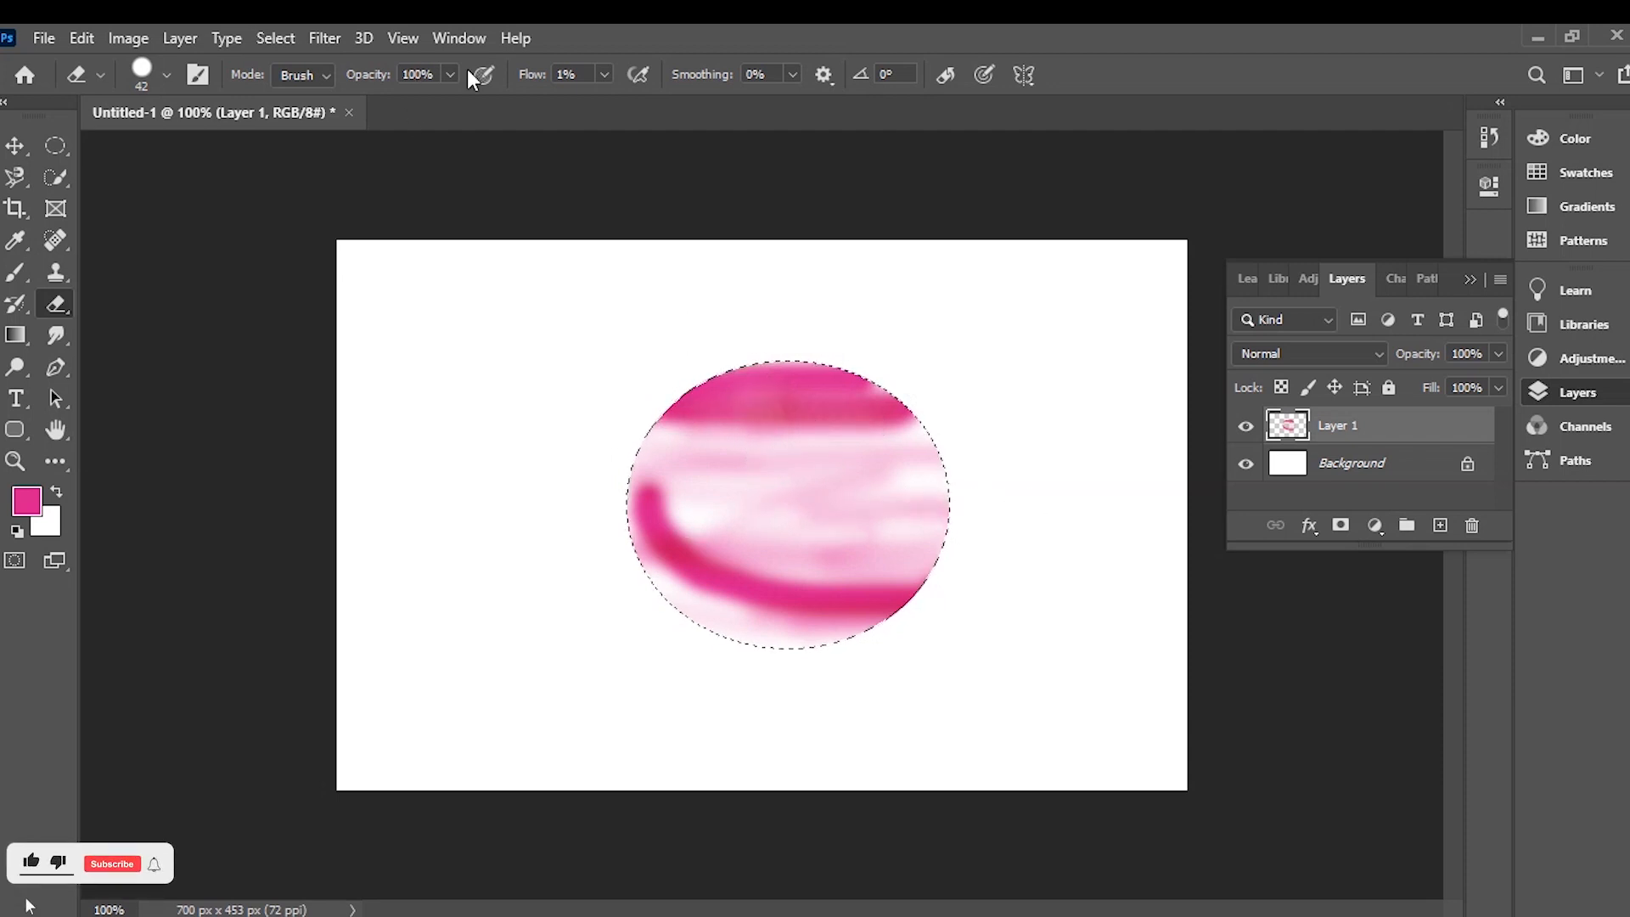
drag(534, 81, 557, 73)
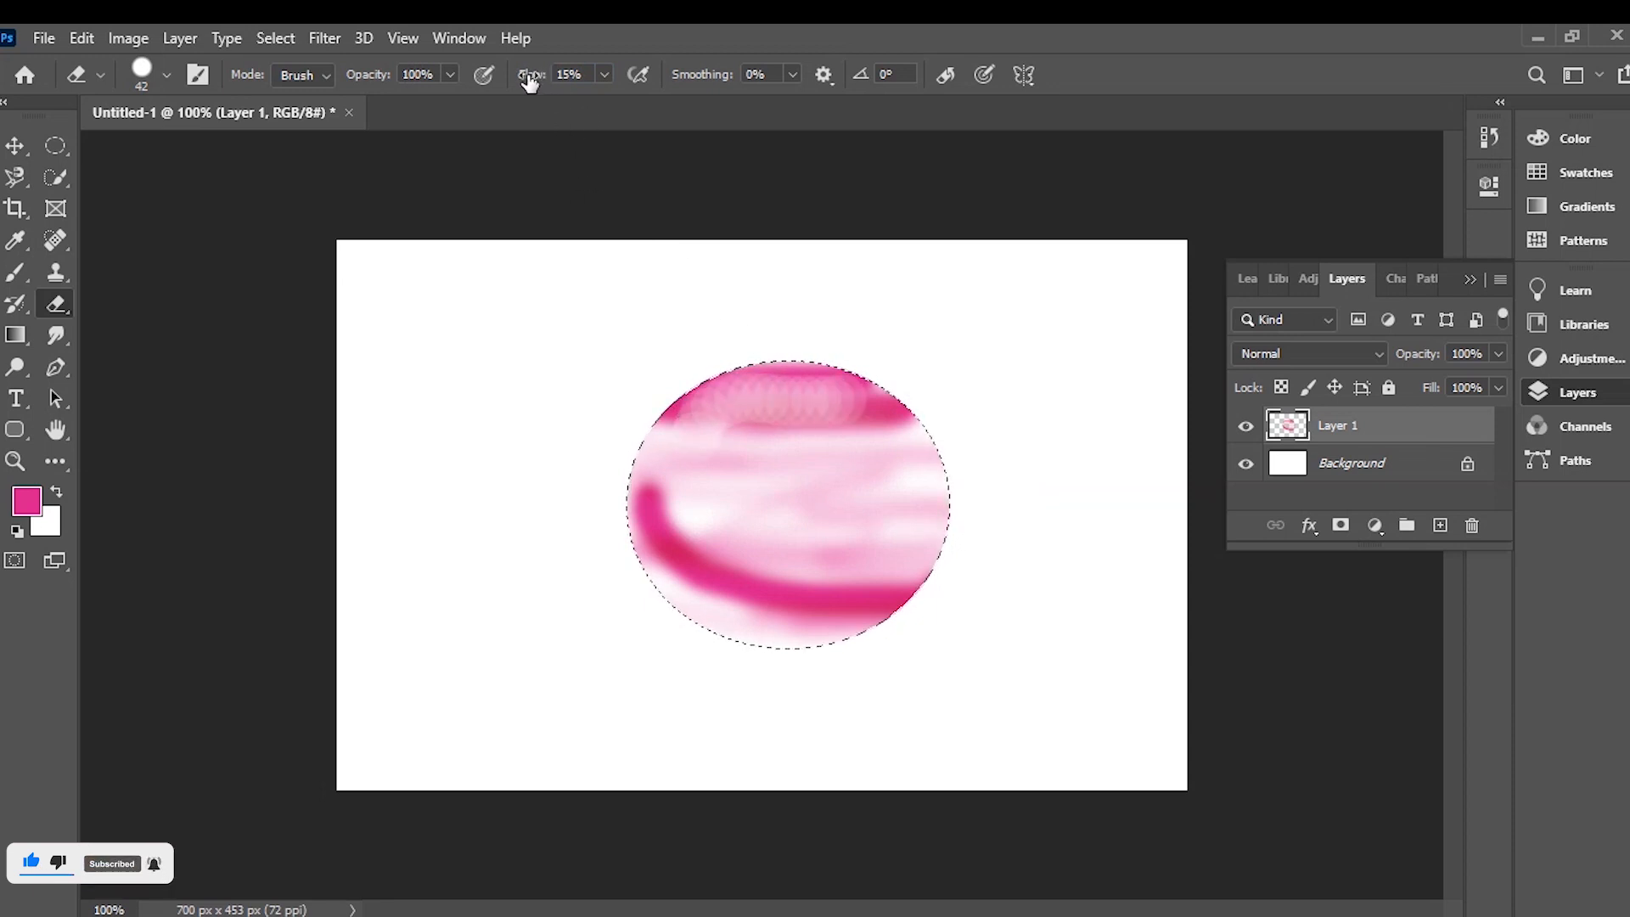
click(883, 422)
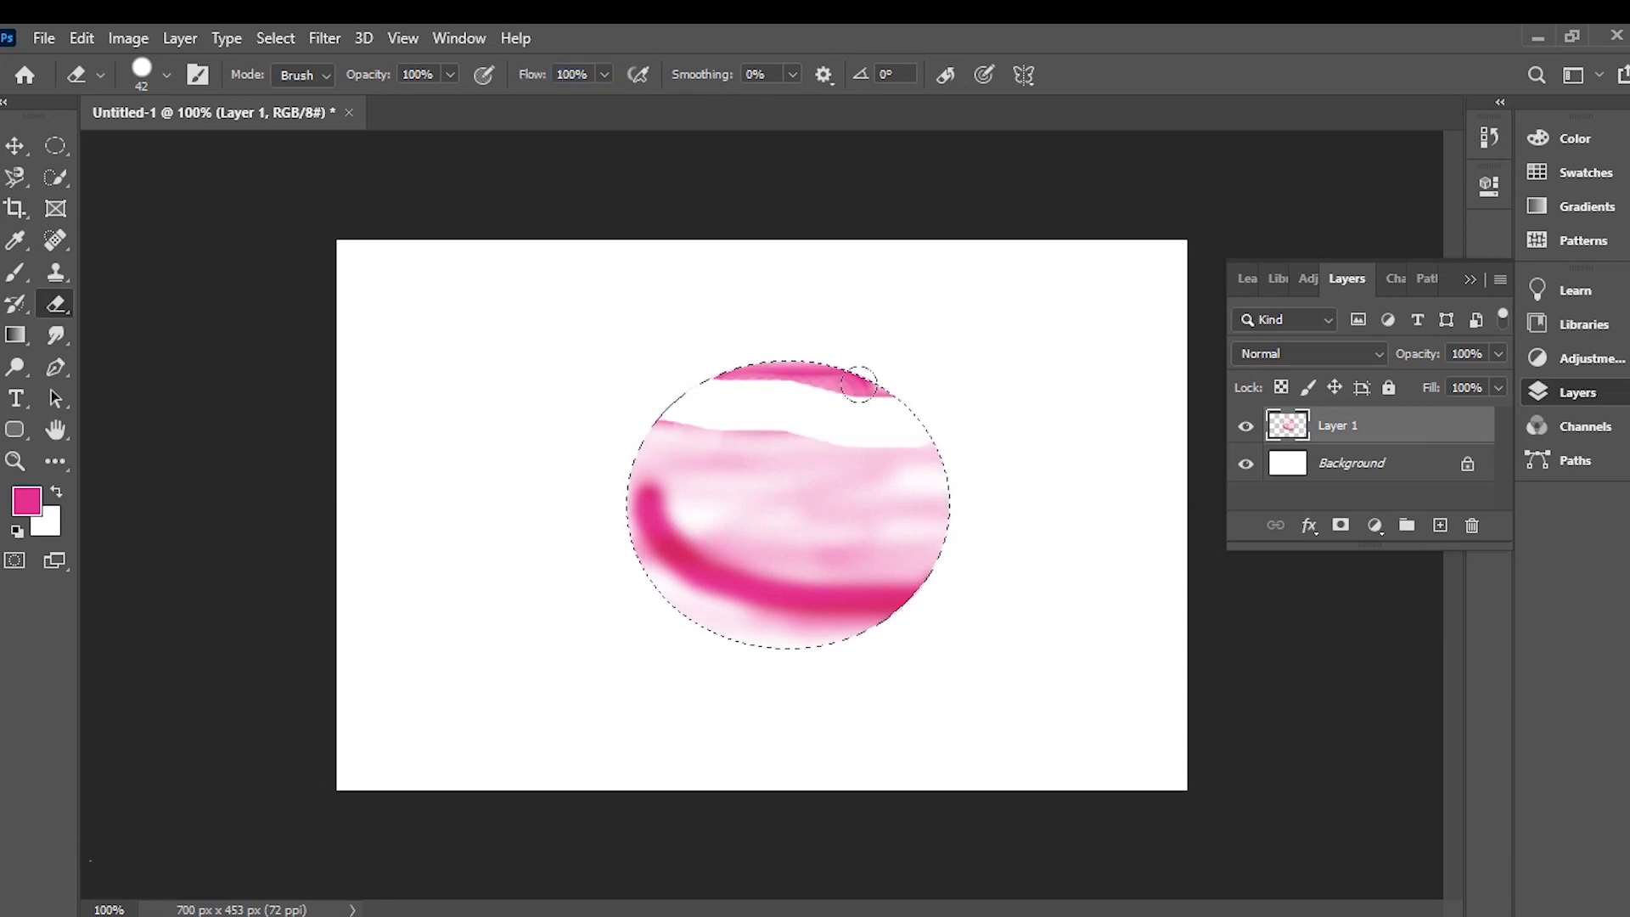